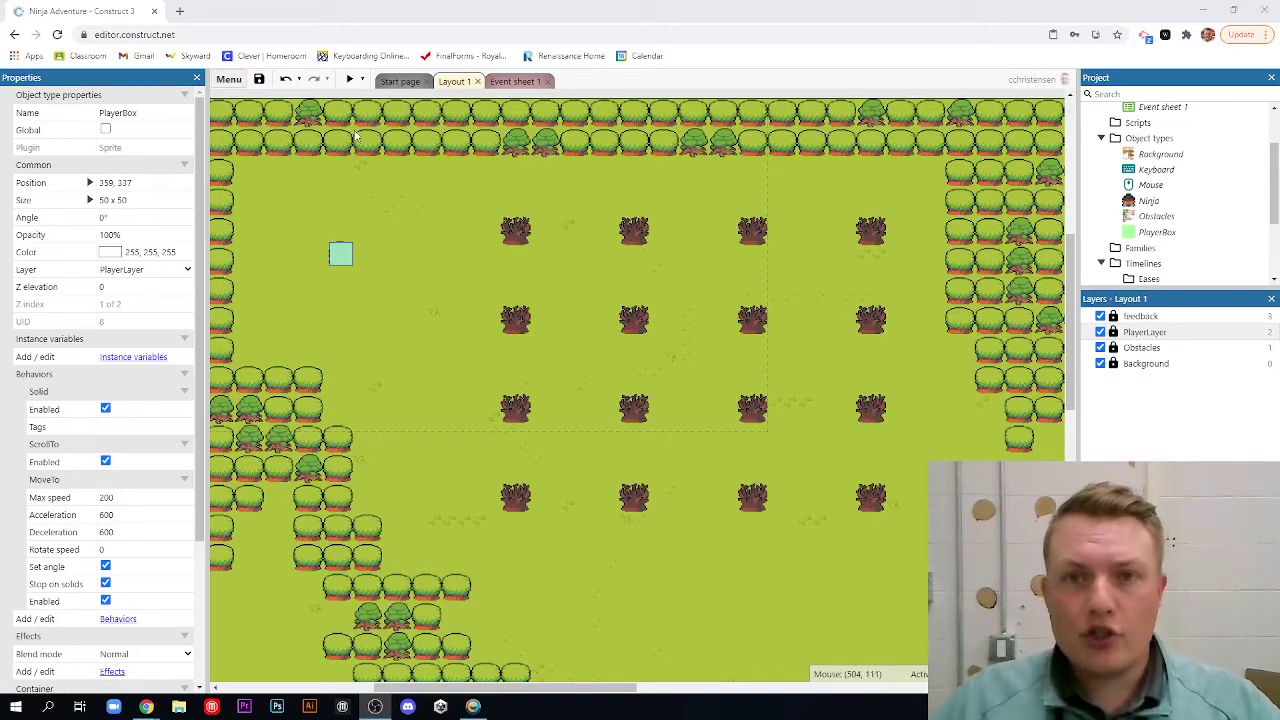
# Preview the Ninja Adventure layout in a maximized window and walk the ninja across the grass area past the bushes
pyautogui.click(348, 79)
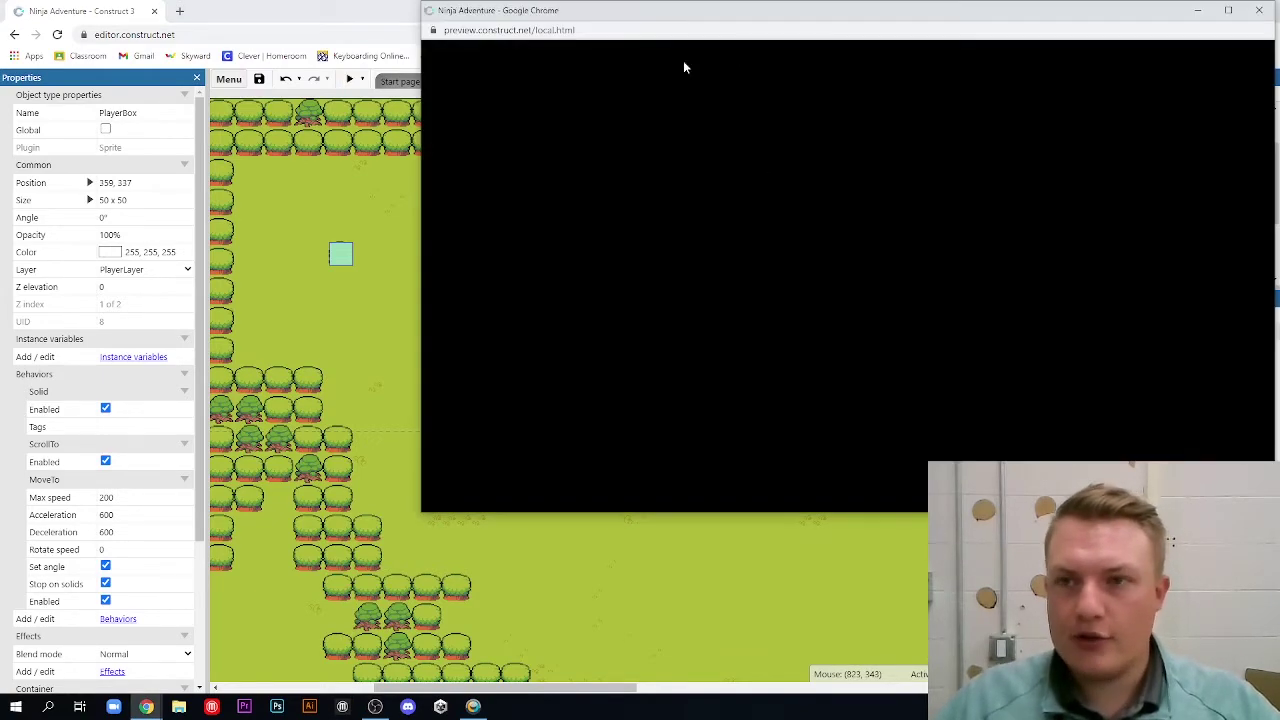
pyautogui.press('super+Up')
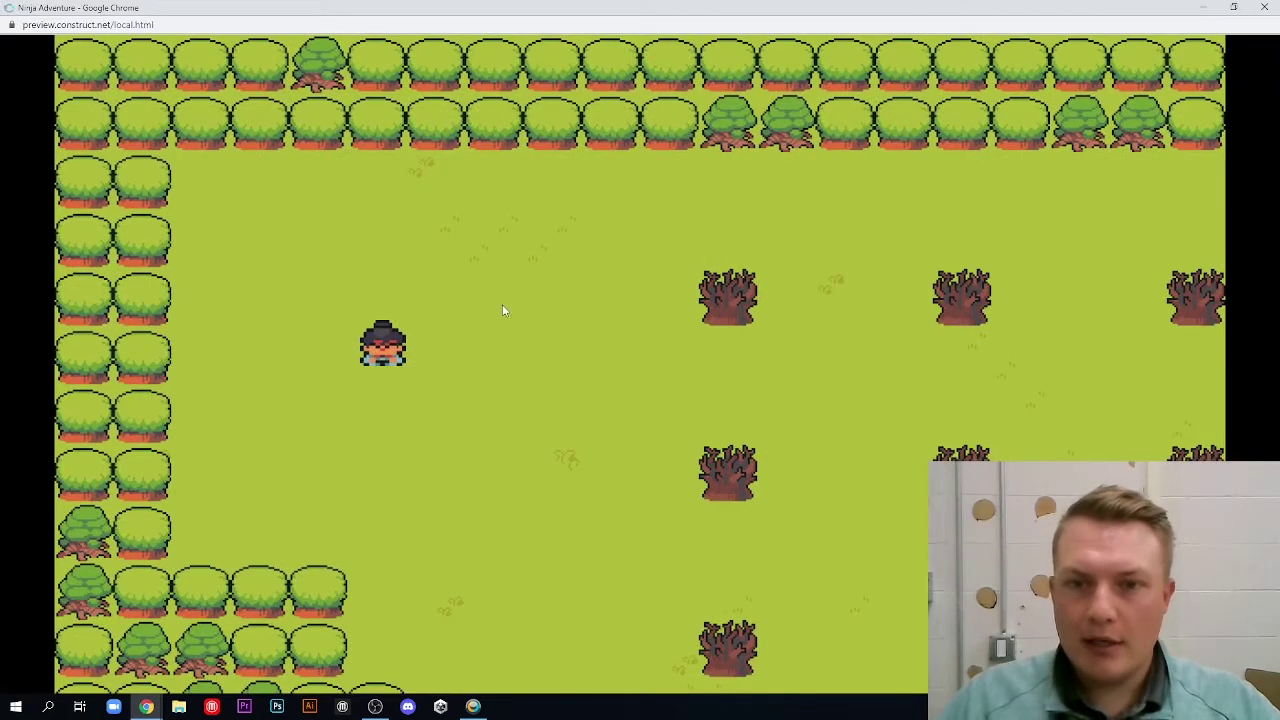
pyautogui.press('Down')
pyautogui.press('Right')
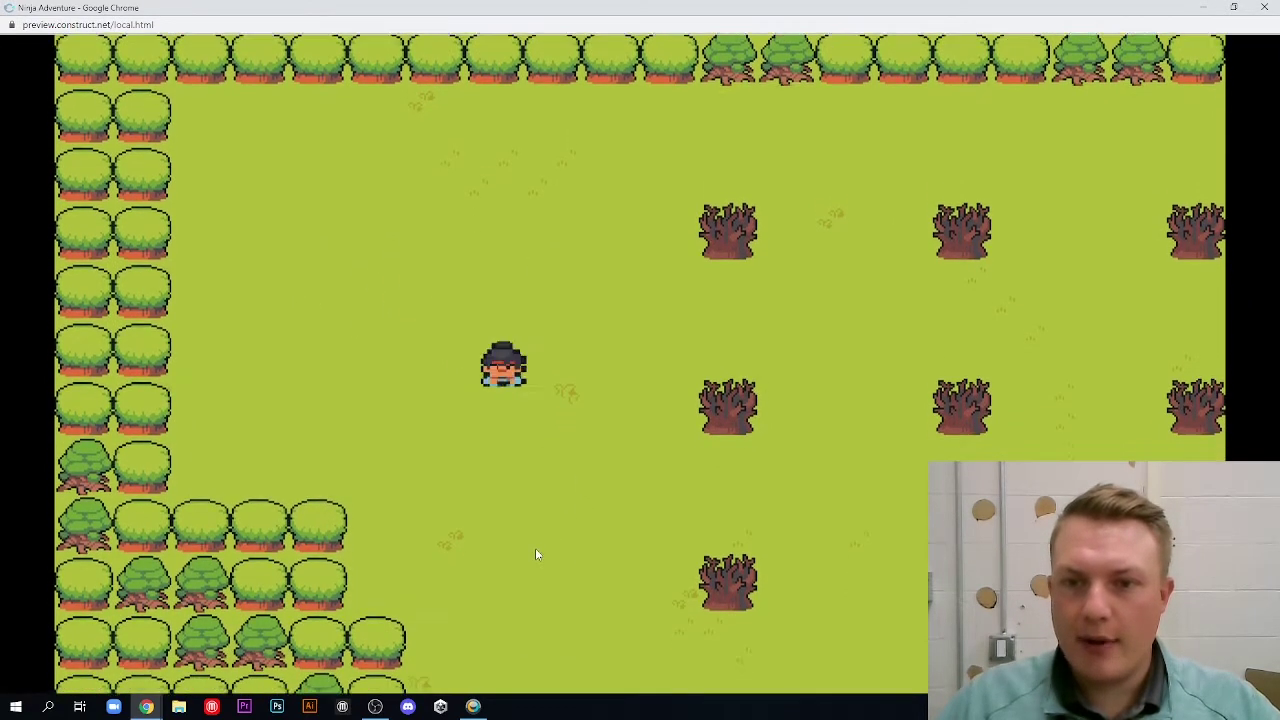
pyautogui.press('Left')
pyautogui.press('Up')
pyautogui.press('Right')
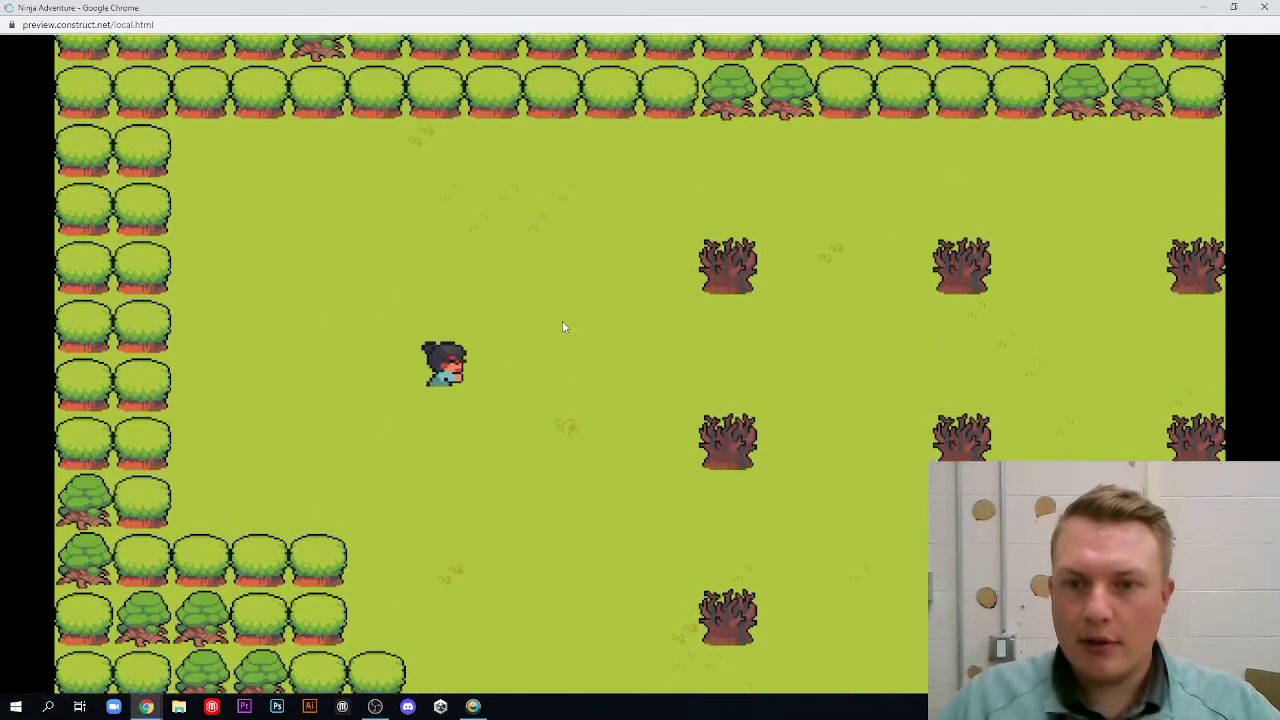
pyautogui.press('Down')
pyautogui.press('Down')
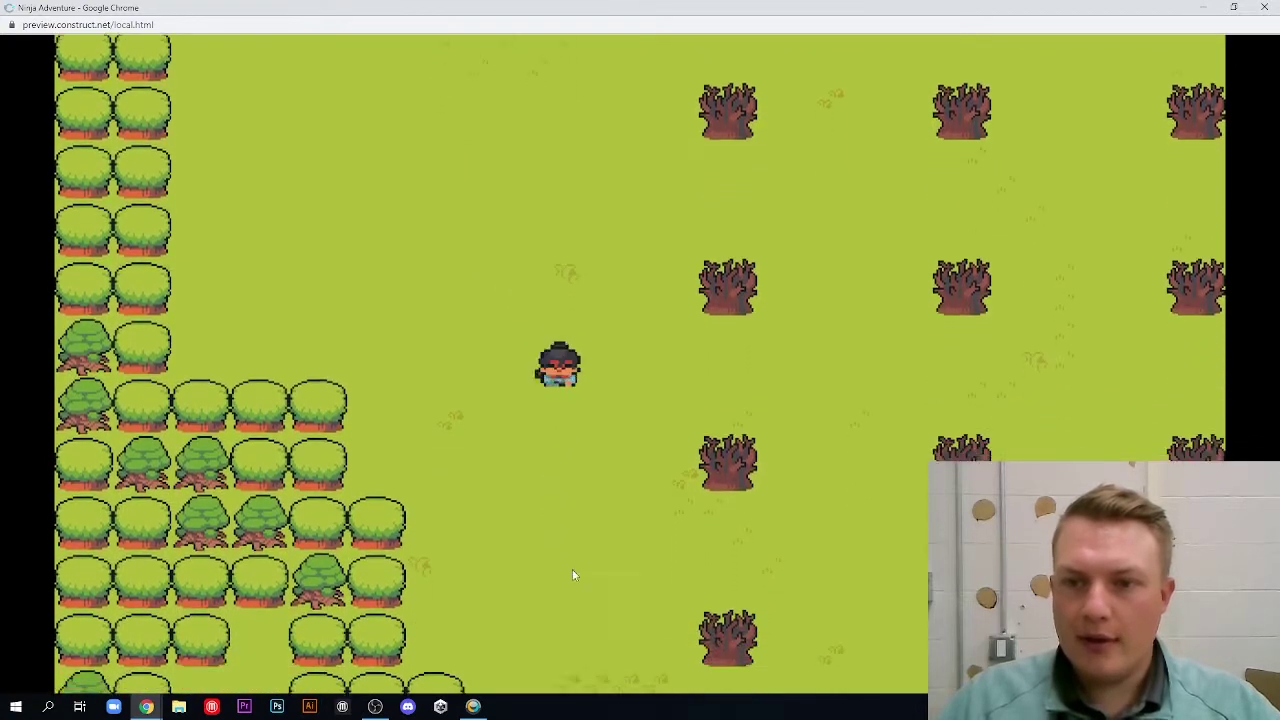
pyautogui.press('Right')
pyautogui.press('Down')
pyautogui.press('Right')
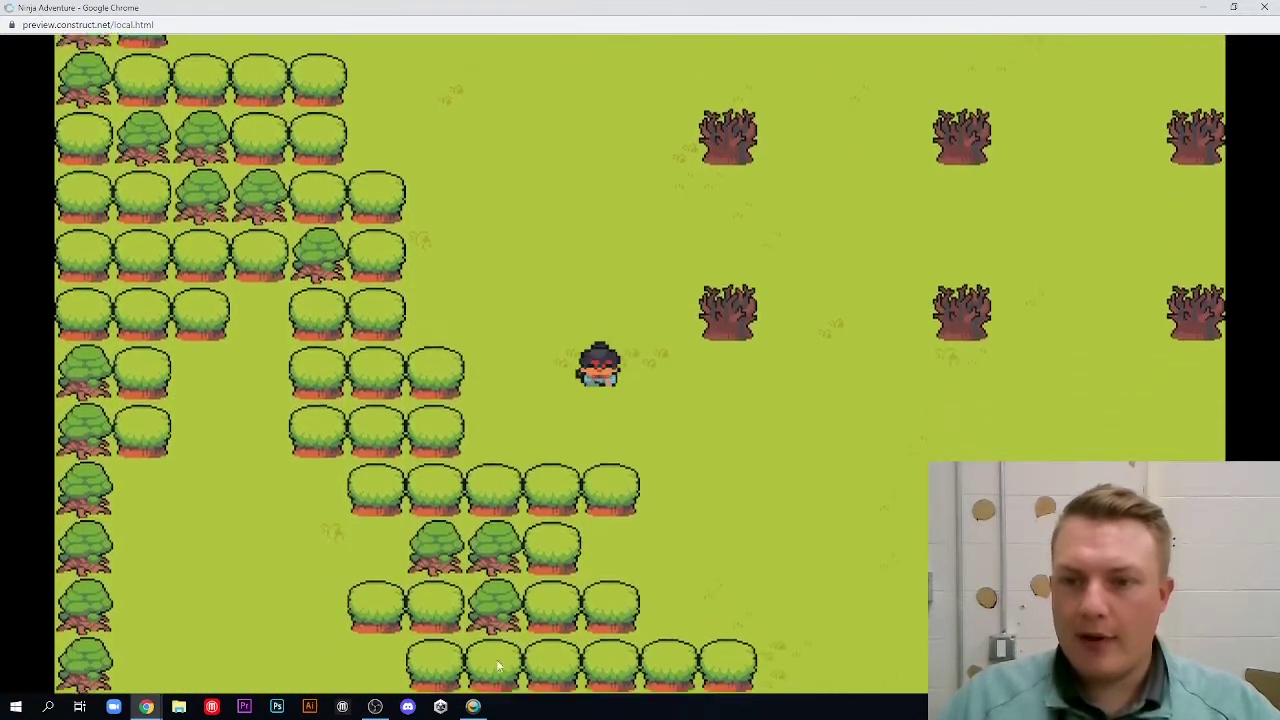
pyautogui.press('Left')
pyautogui.press('Up')
pyautogui.press('Right')
pyautogui.press('Down')
pyautogui.press('Right')
pyautogui.press('Down')
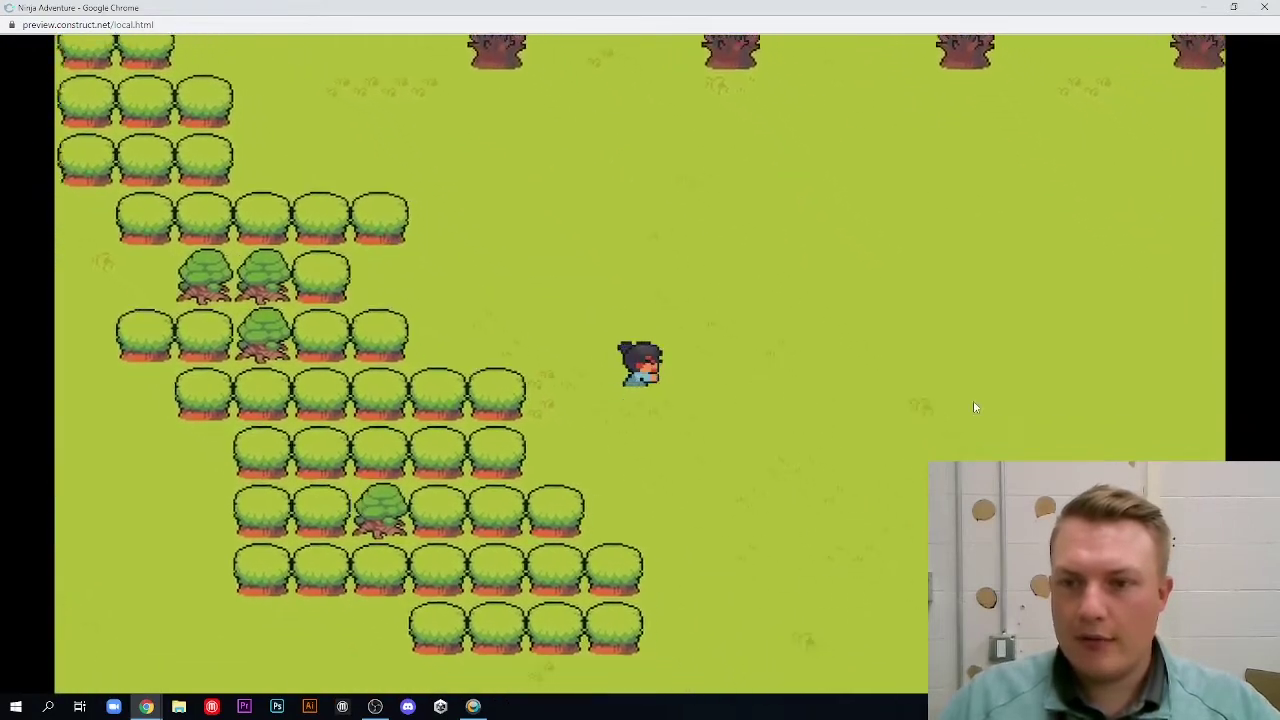
pyautogui.press('Up')
pyautogui.press('Right')
pyautogui.press('Down')
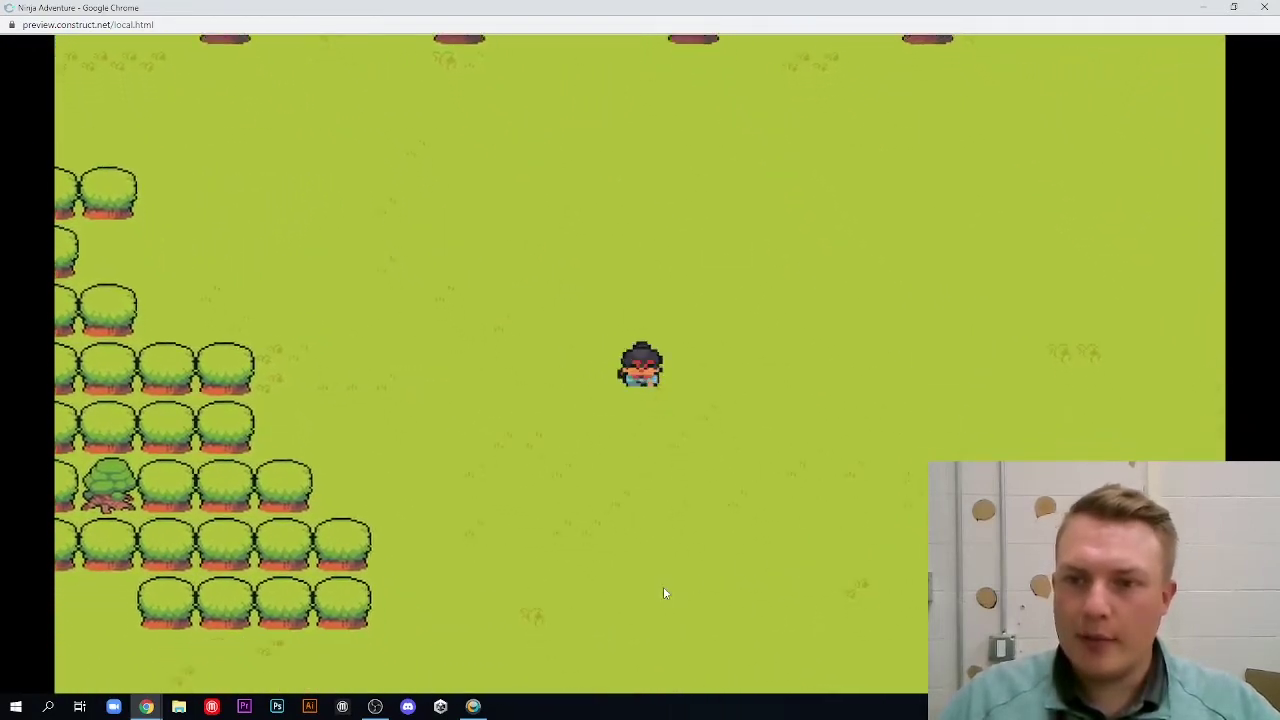
pyautogui.press('Up')
pyautogui.press('Right')
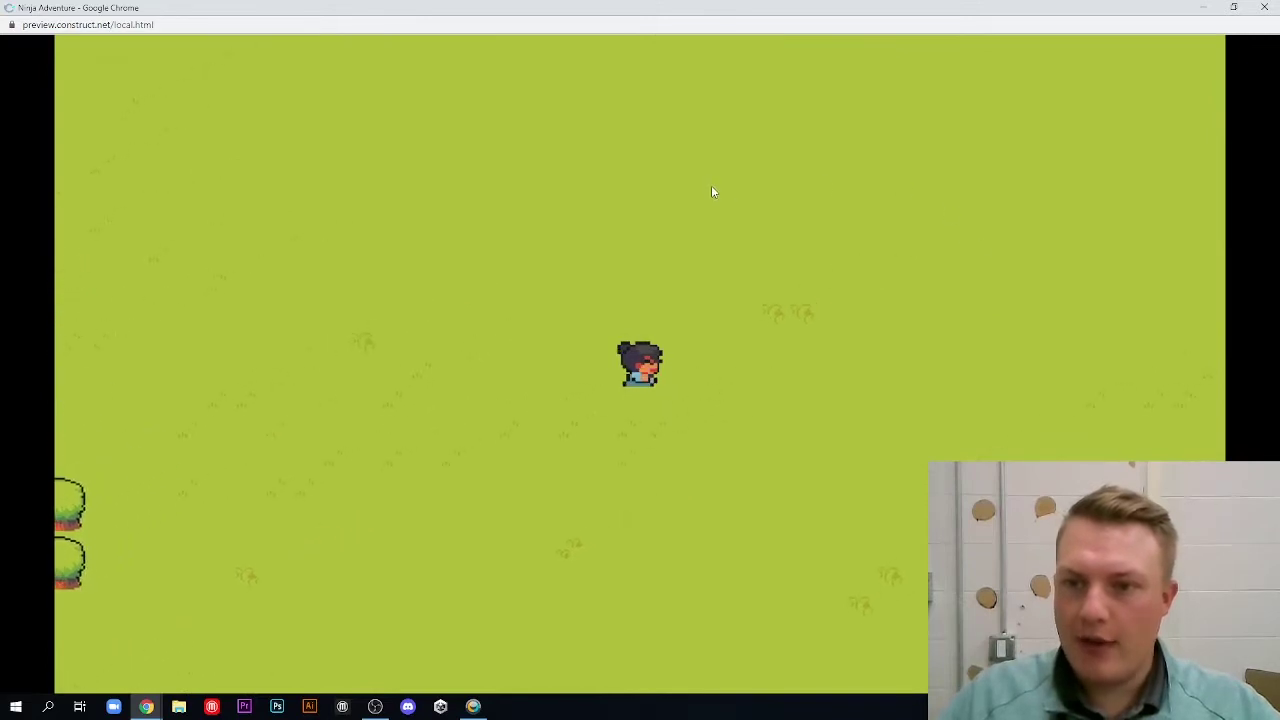
pyautogui.press('Down')
pyautogui.press('Right')
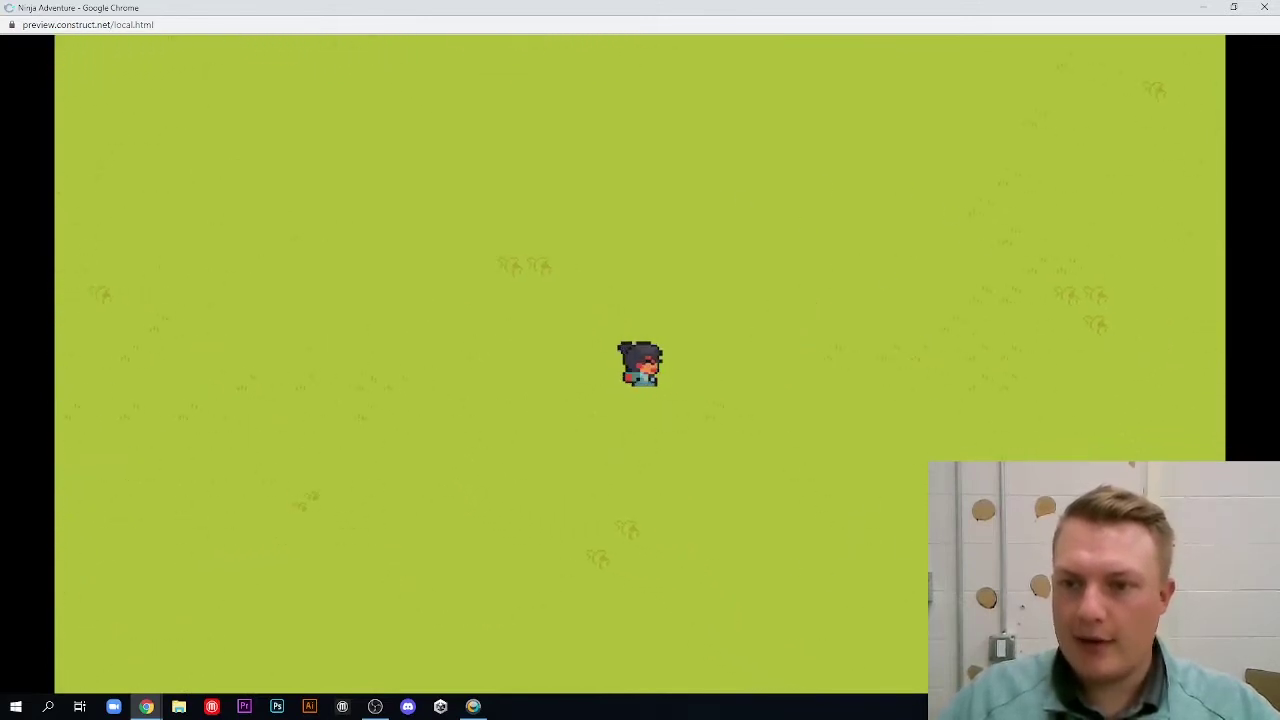
pyautogui.press('Right')
pyautogui.press('Up')
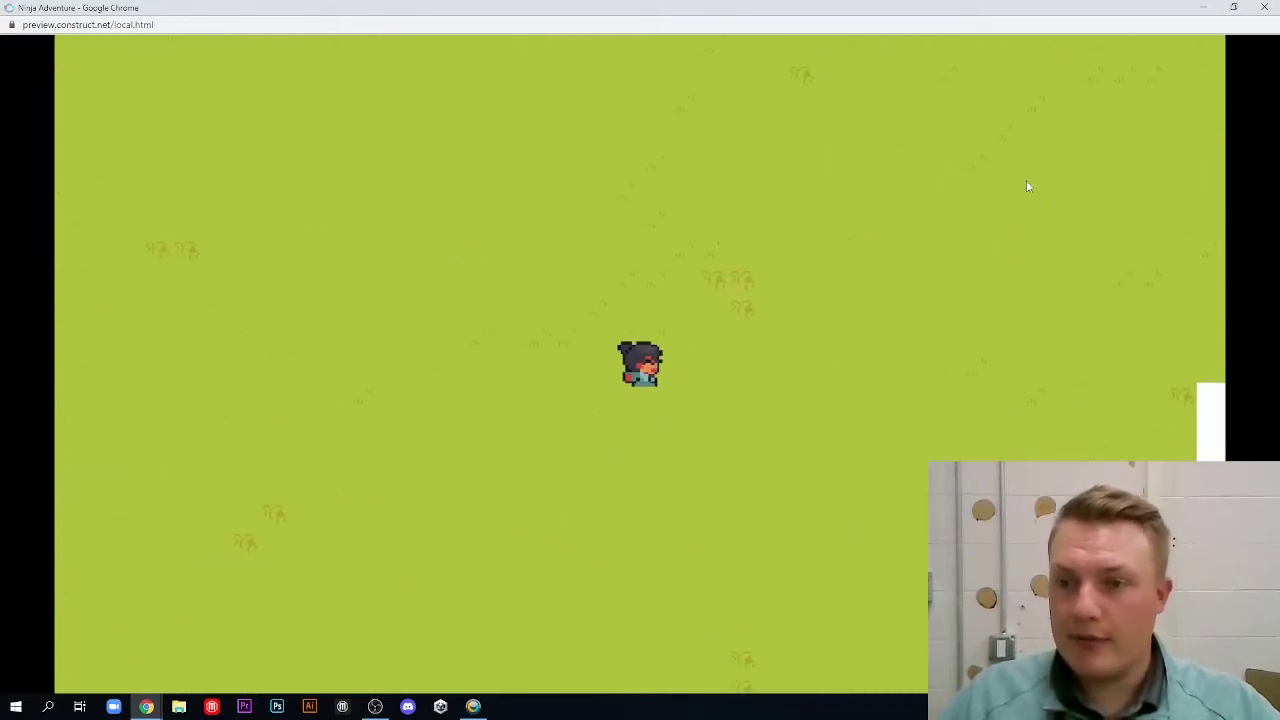
pyautogui.press('Right')
pyautogui.press('Down')
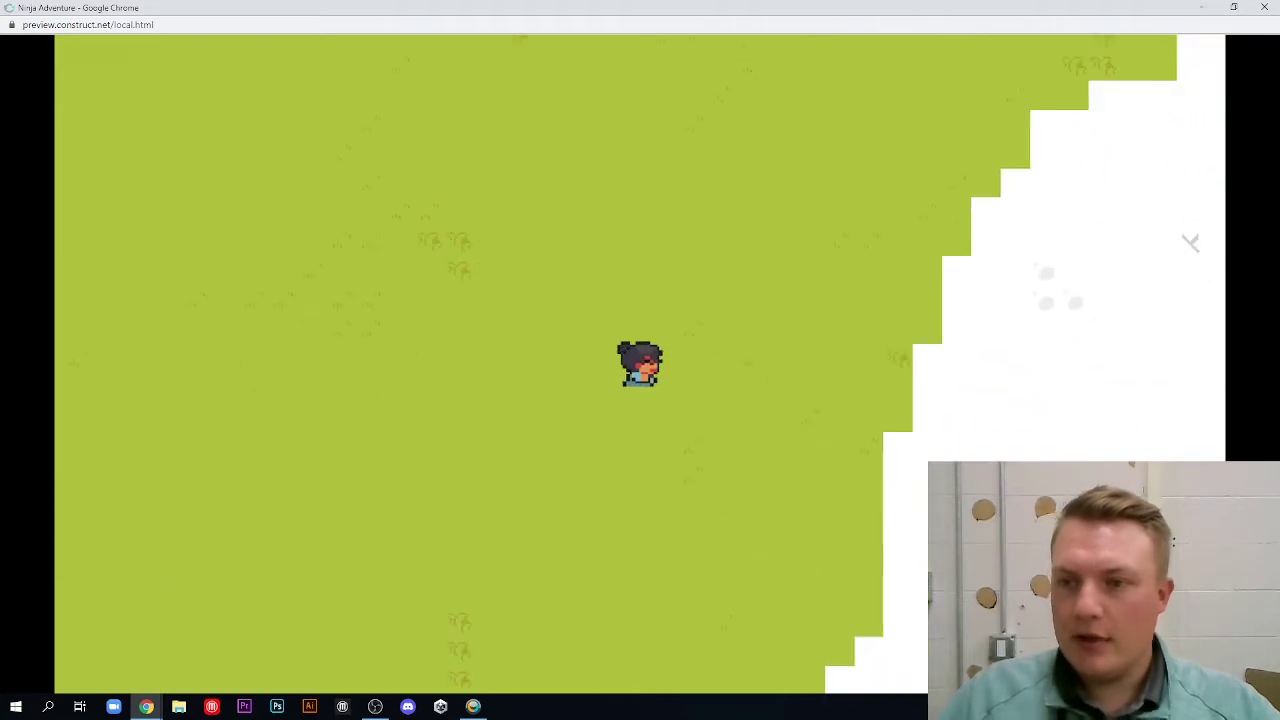
# Walk the ninja through the snow area up into the sand area, and close the game preview
pyautogui.press('Right')
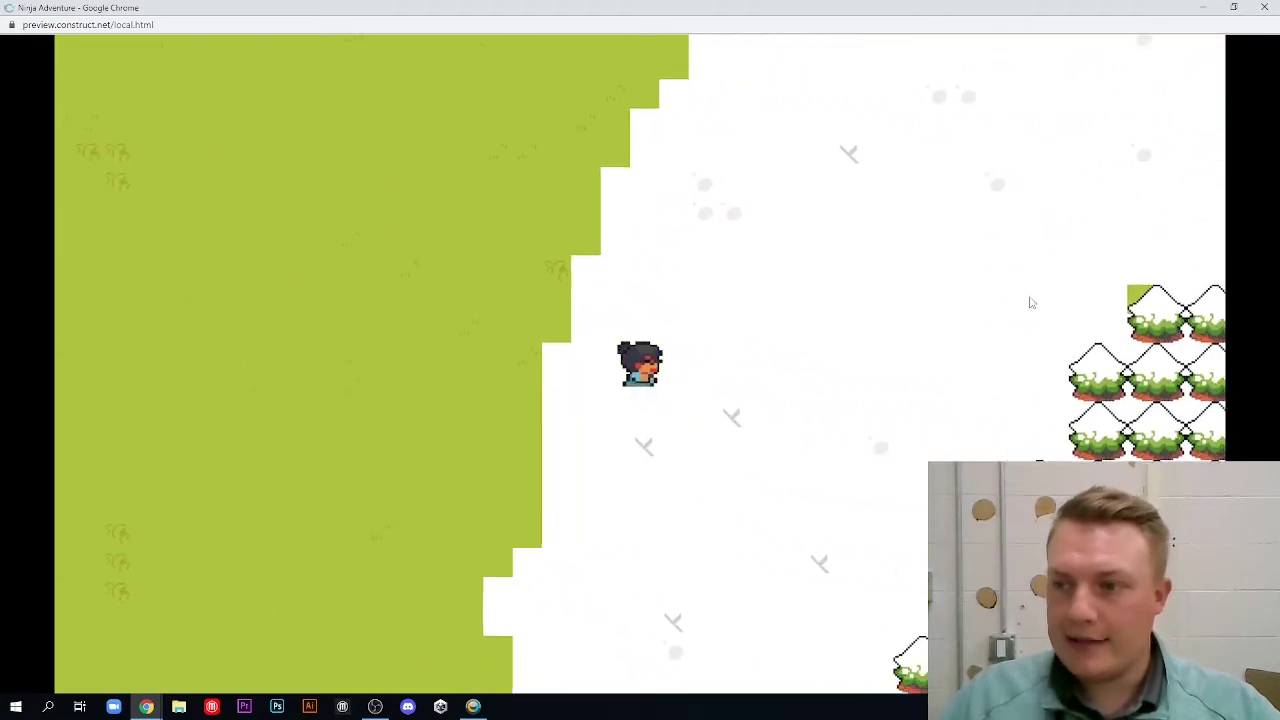
pyautogui.press('Up')
pyautogui.press('Right')
pyautogui.press('Up')
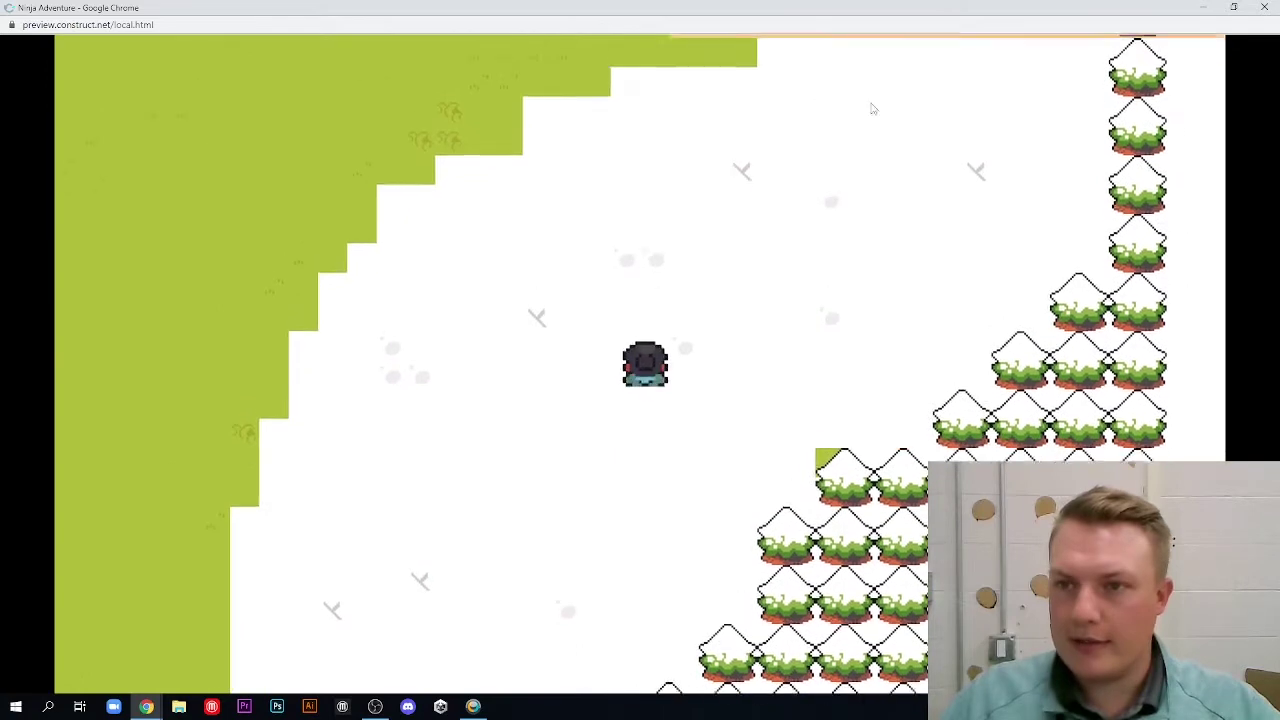
pyautogui.press('Up')
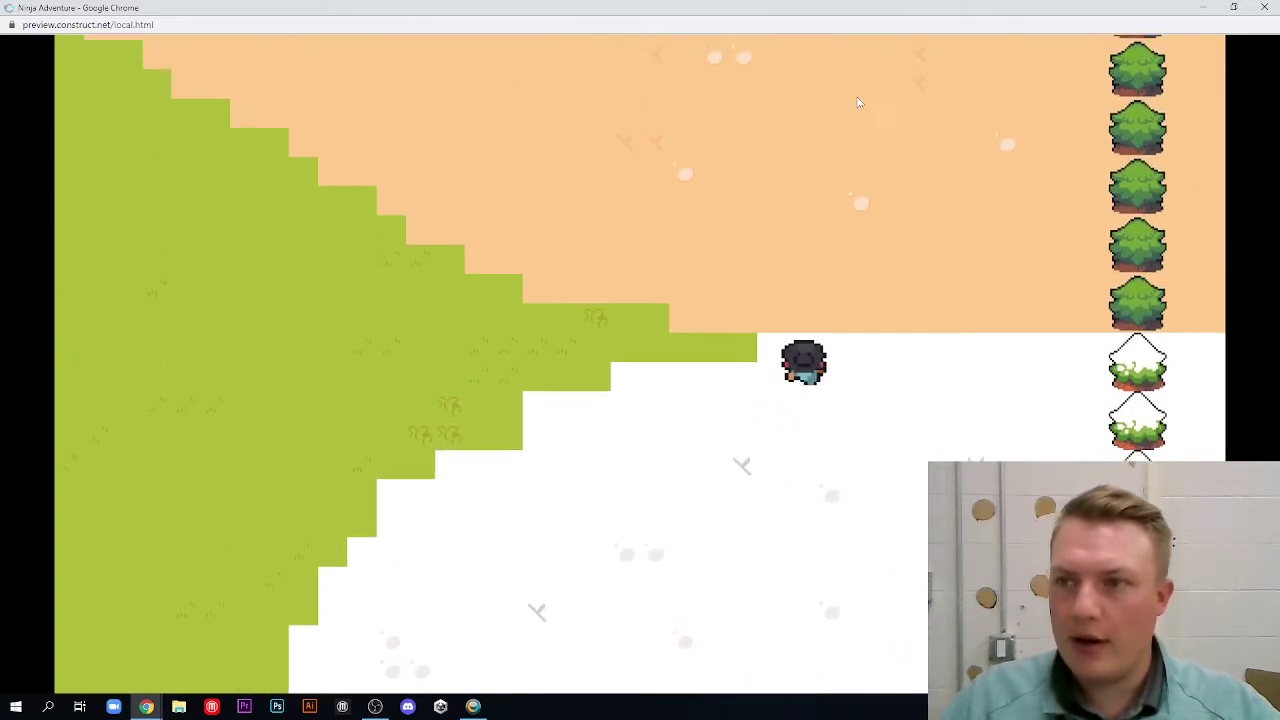
pyautogui.press('Up')
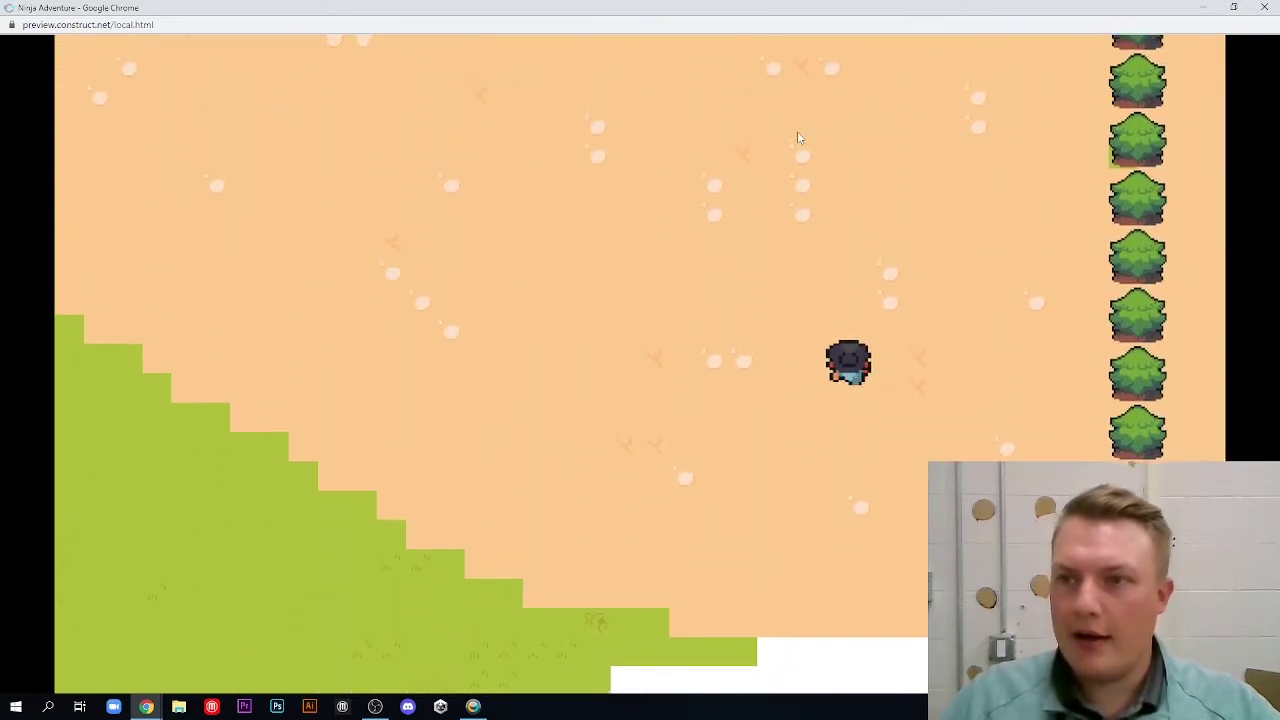
pyautogui.press('Left')
pyautogui.press('Up')
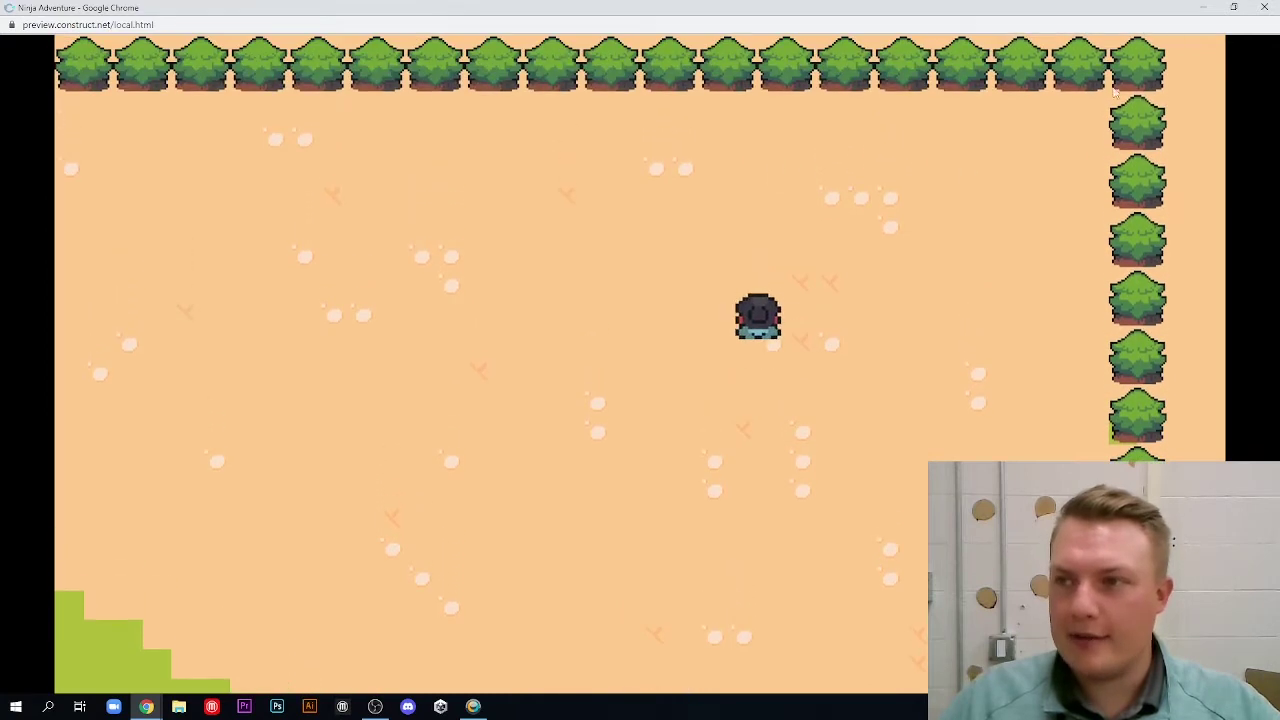
pyautogui.press('Down')
pyautogui.press('Left')
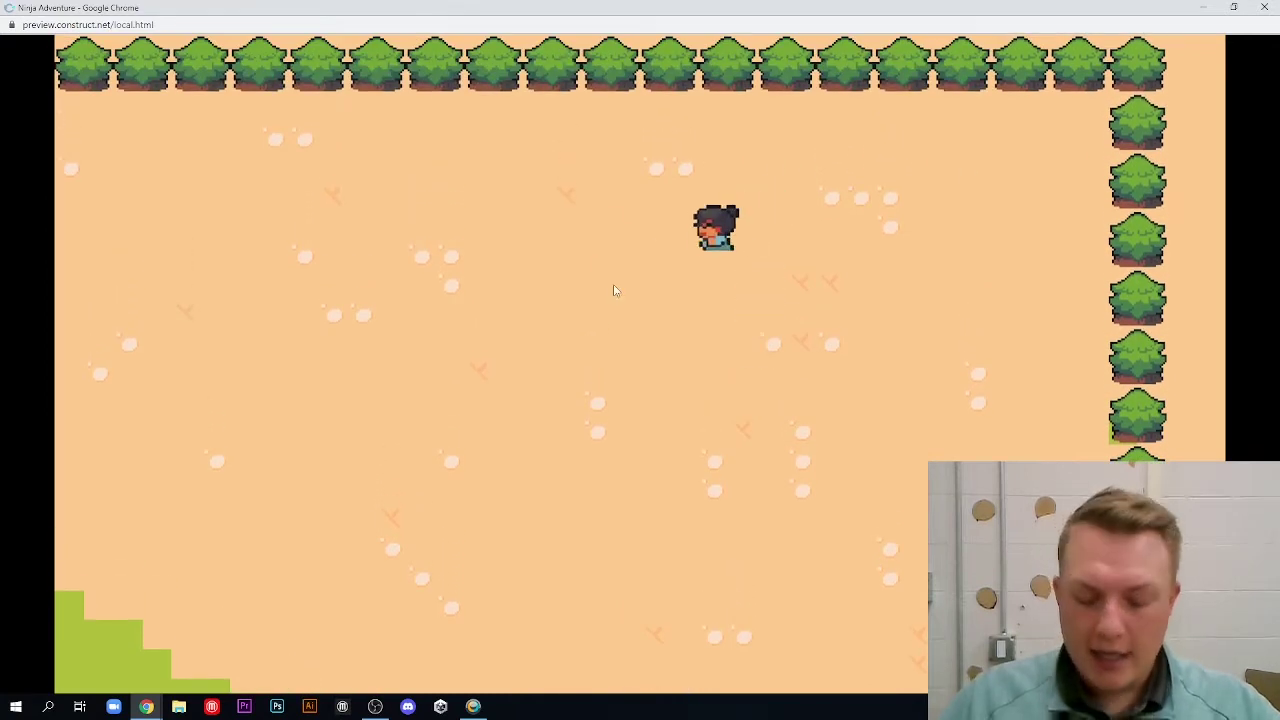
pyautogui.click(1264, 7)
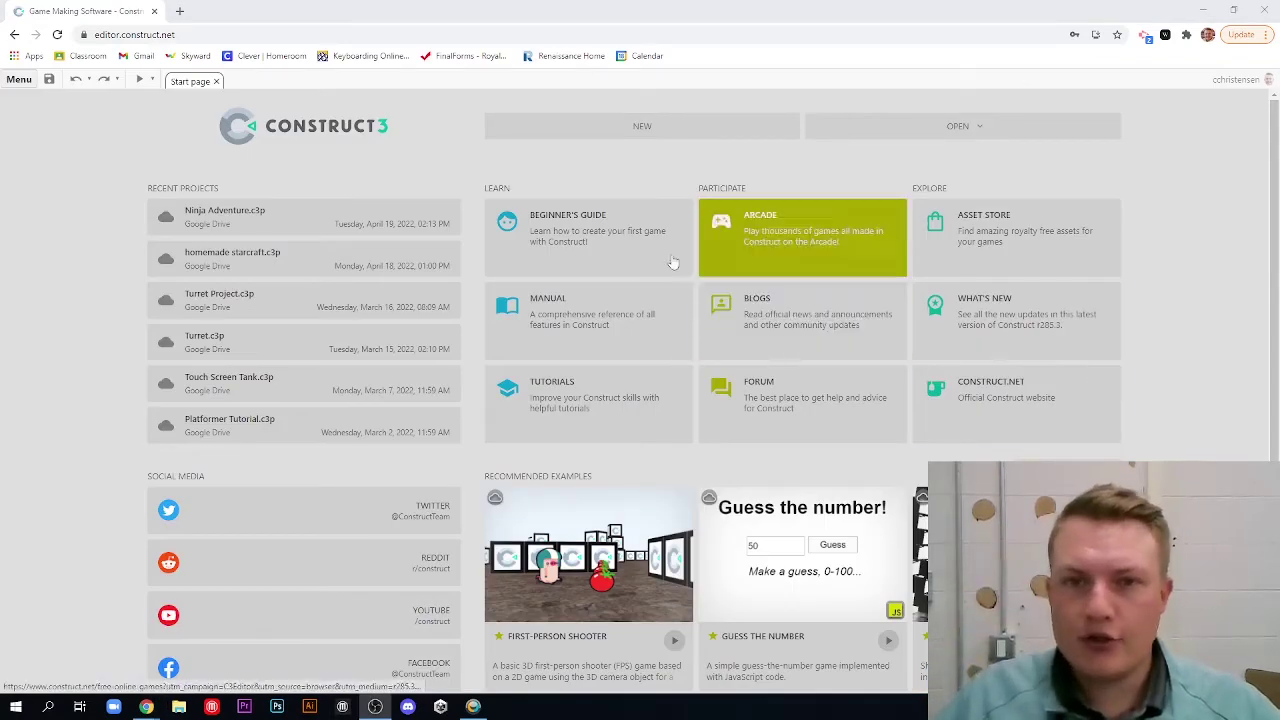
# Start a new project and name it Click Adventure
pyautogui.click(638, 129)
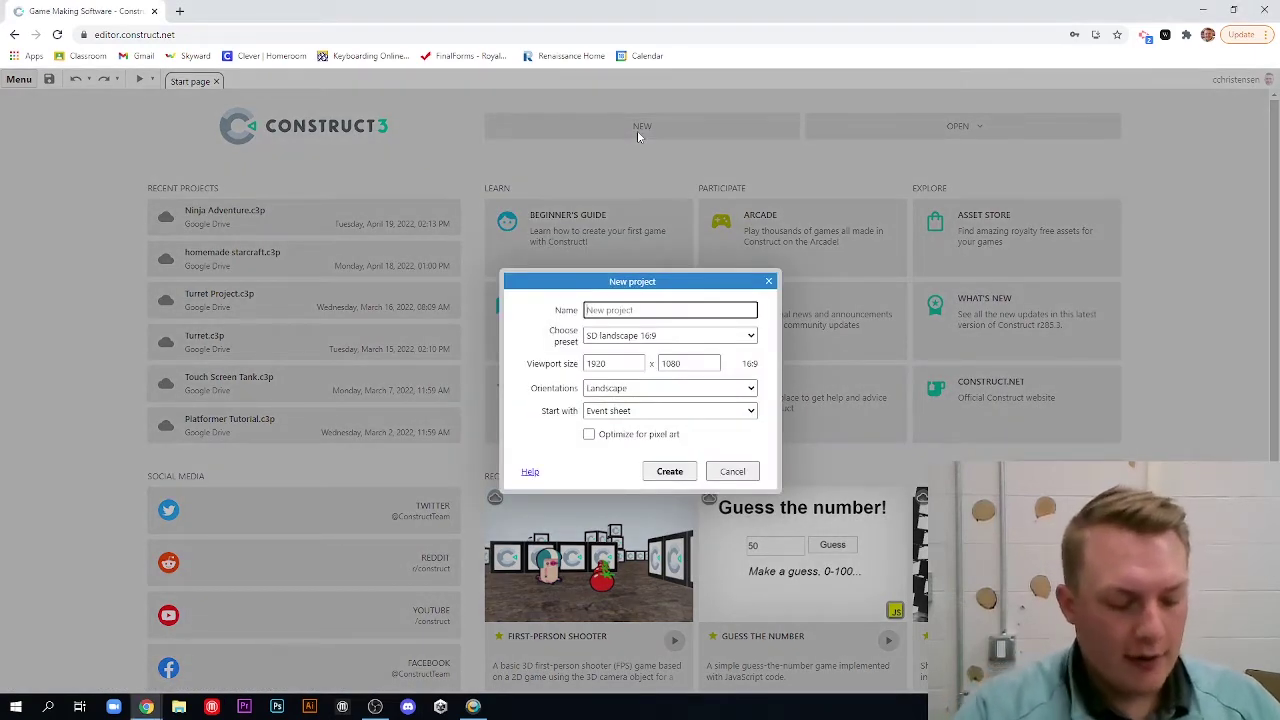
pyautogui.write('Click')
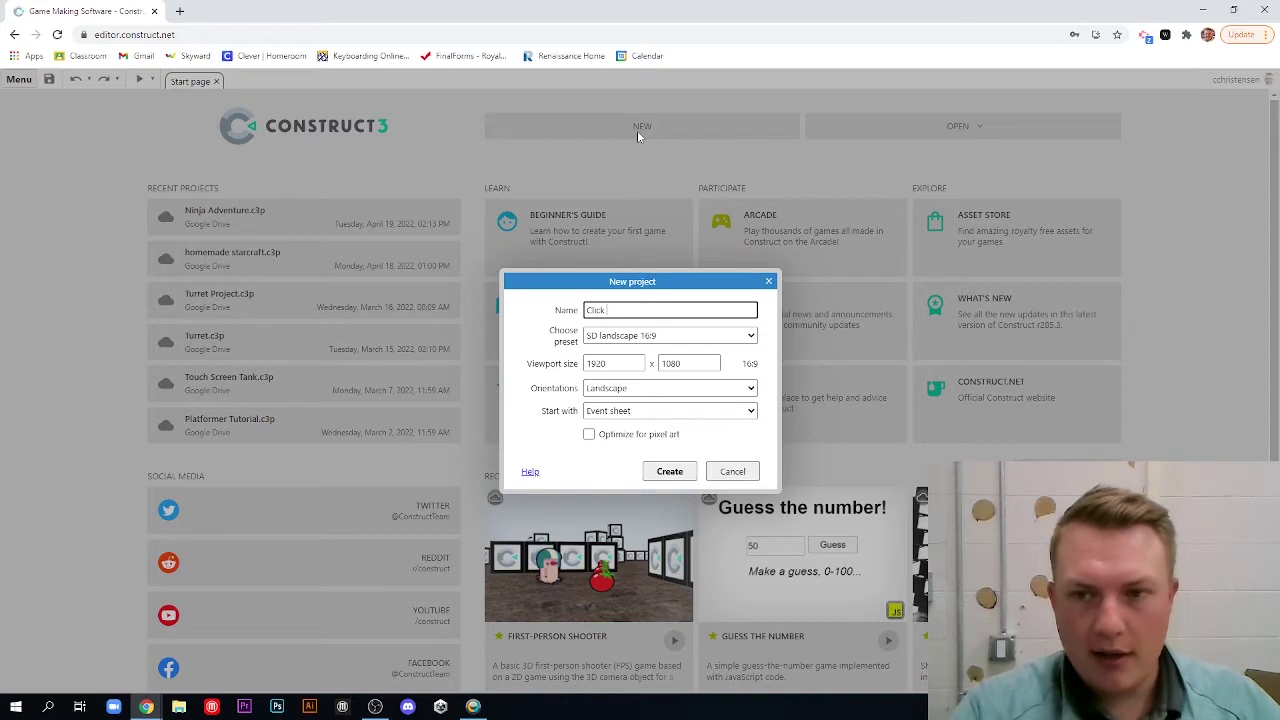
pyautogui.write(' Adventure')
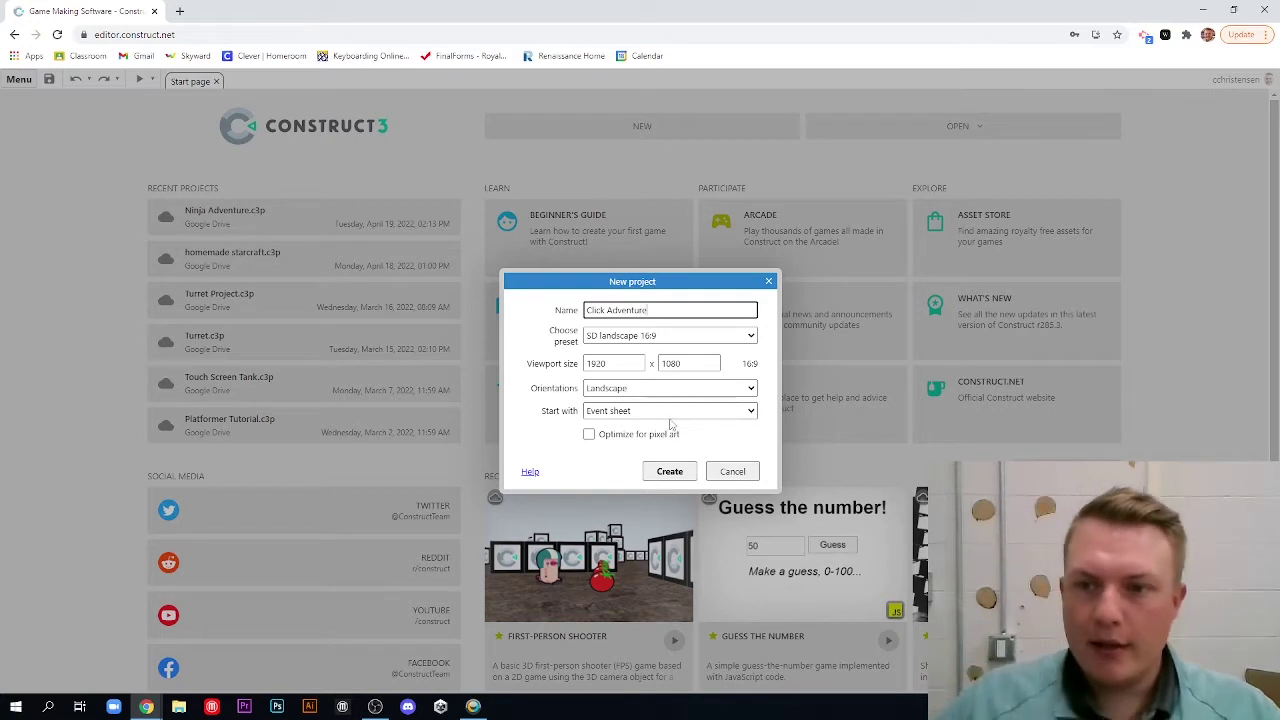
# Set the new project's viewport size to 1280 x 720 and create the project
pyautogui.doubleClick(619, 366)
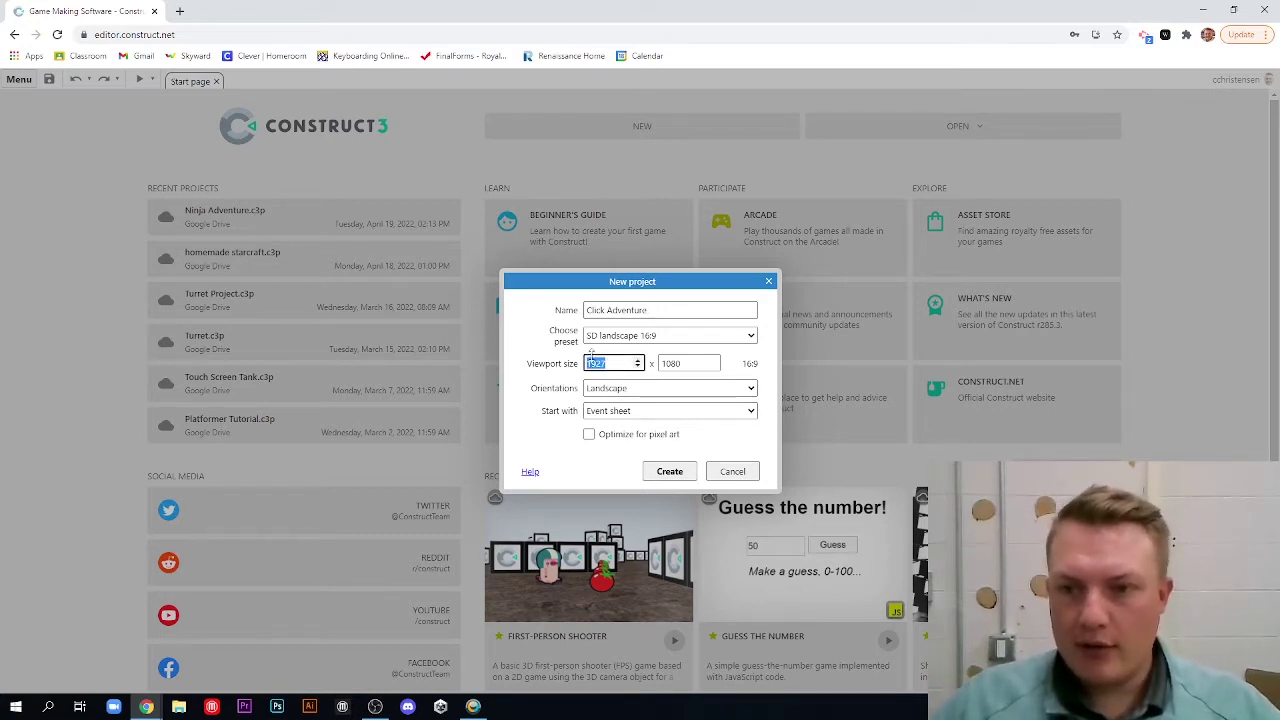
pyautogui.write('12')
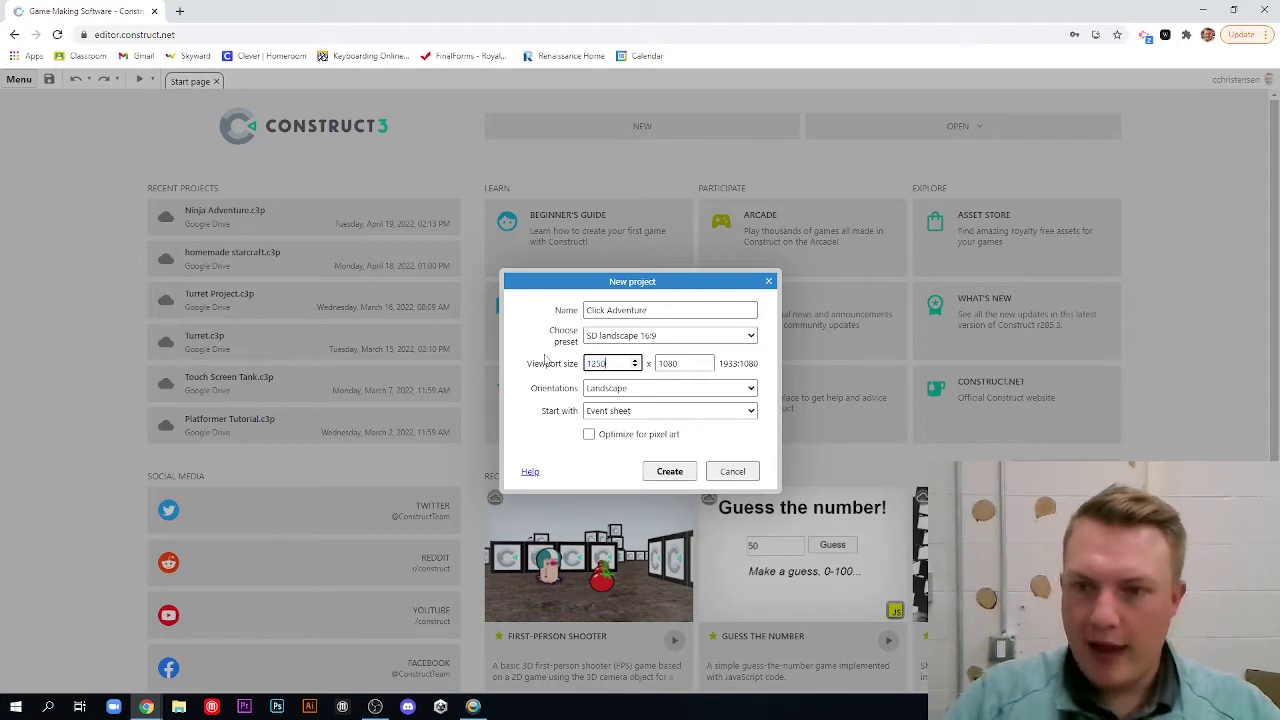
pyautogui.doubleClick(690, 364)
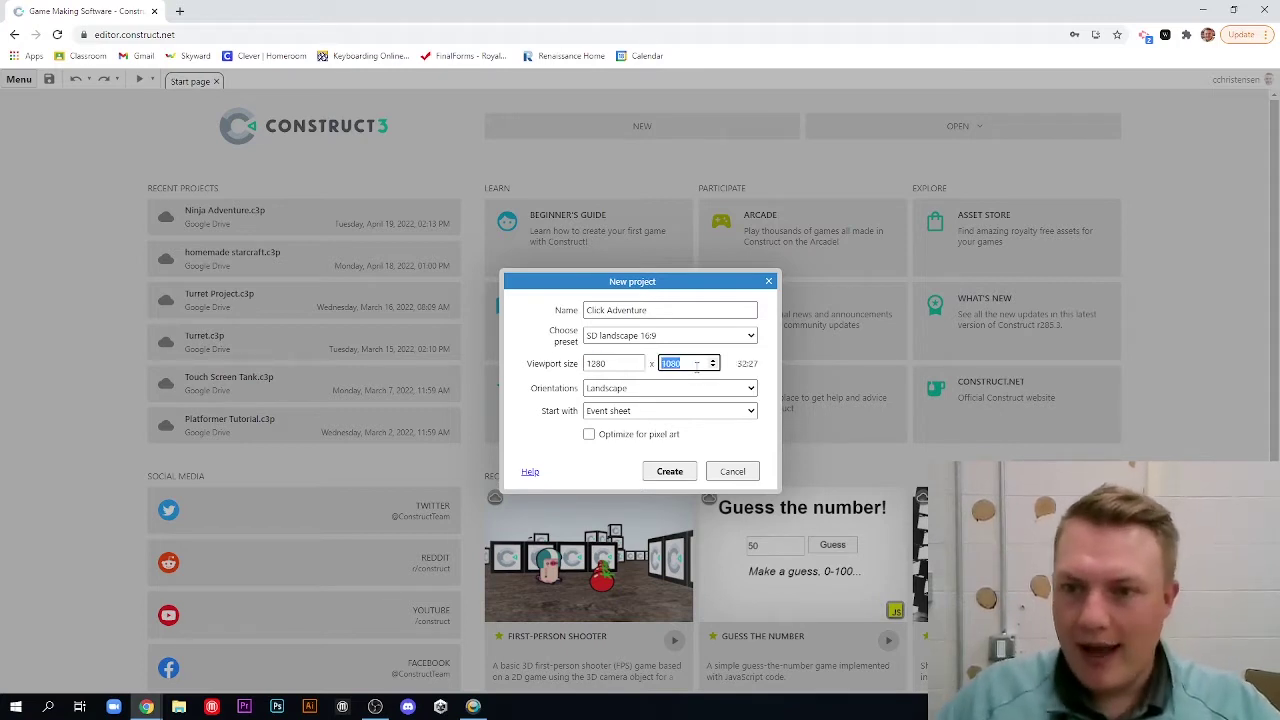
pyautogui.write('7')
pyautogui.click(768, 363)
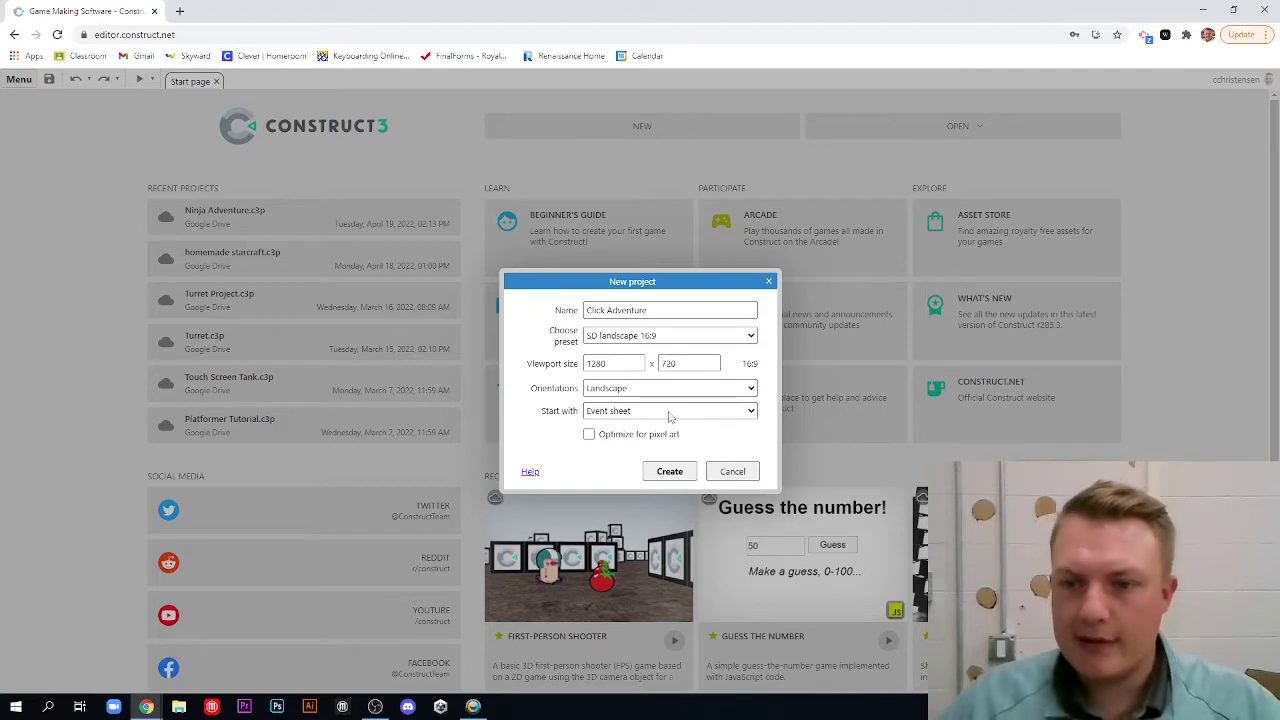
pyautogui.click(669, 471)
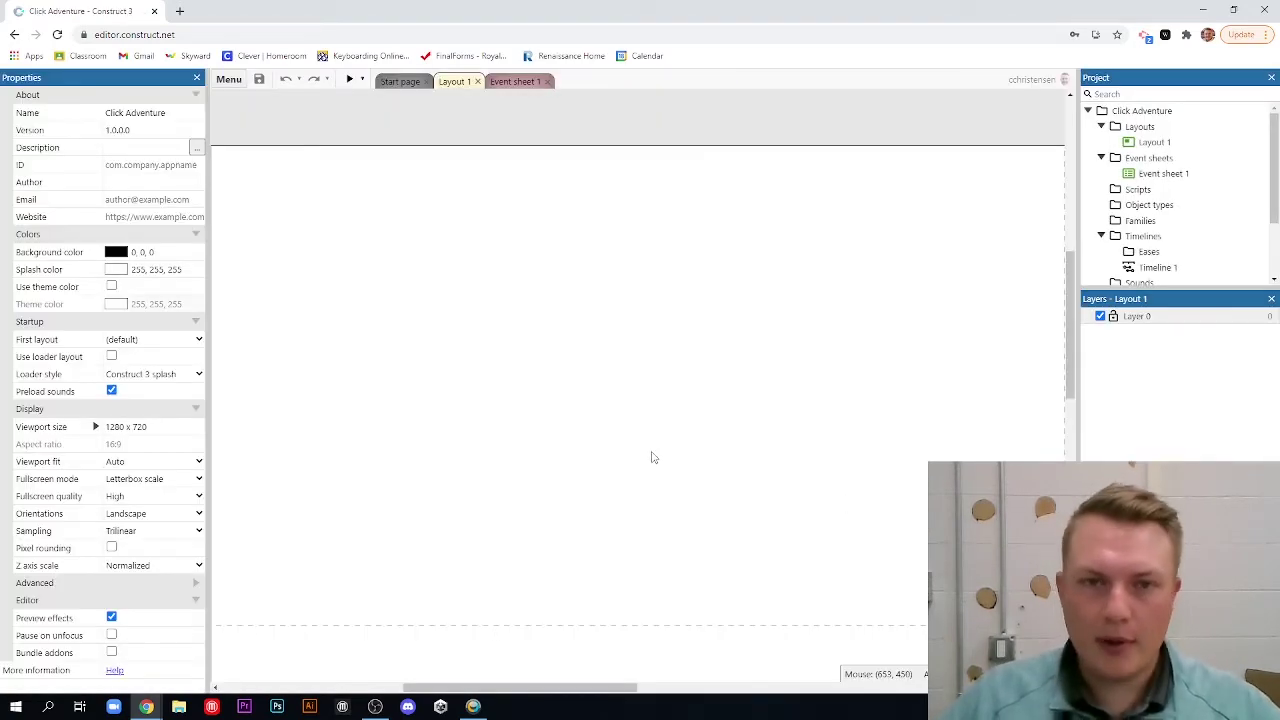
# Rename the layout's only layer, Layer 0, to Background
pyautogui.keyDown('ctrl'); pyautogui.scroll(-3, 626, 390); pyautogui.keyUp('ctrl')
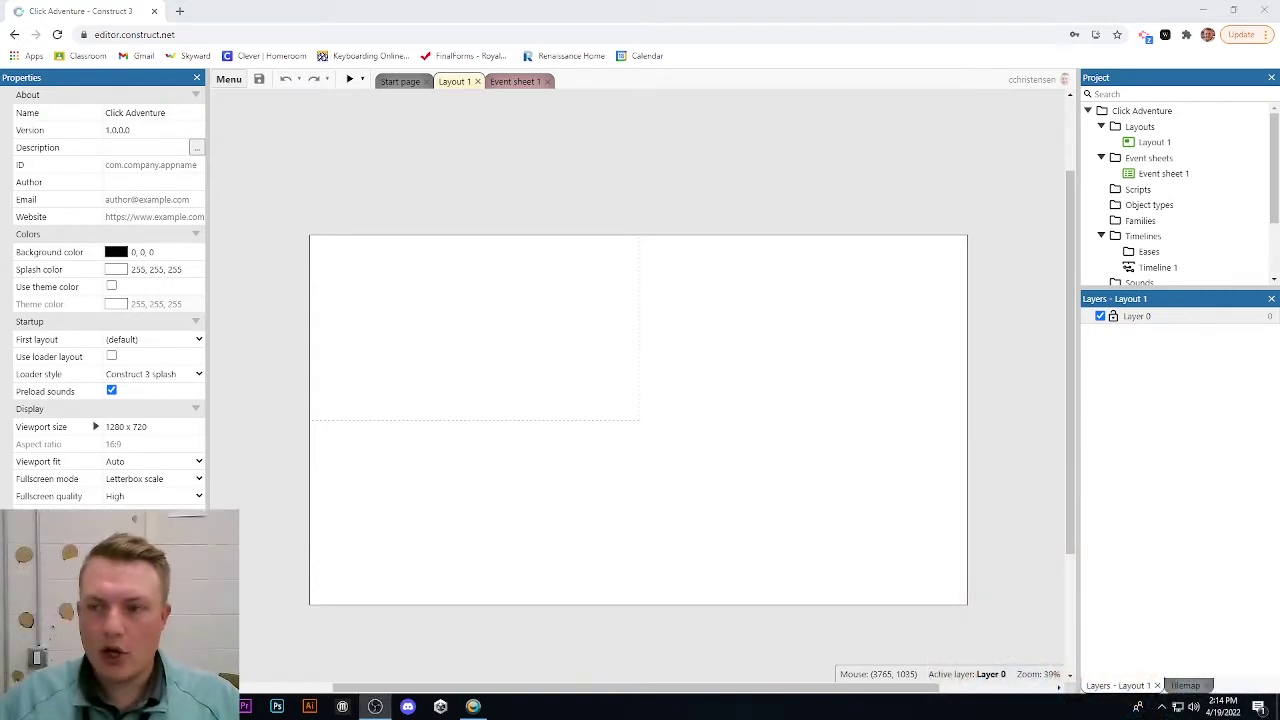
pyautogui.rightClick(1144, 318)
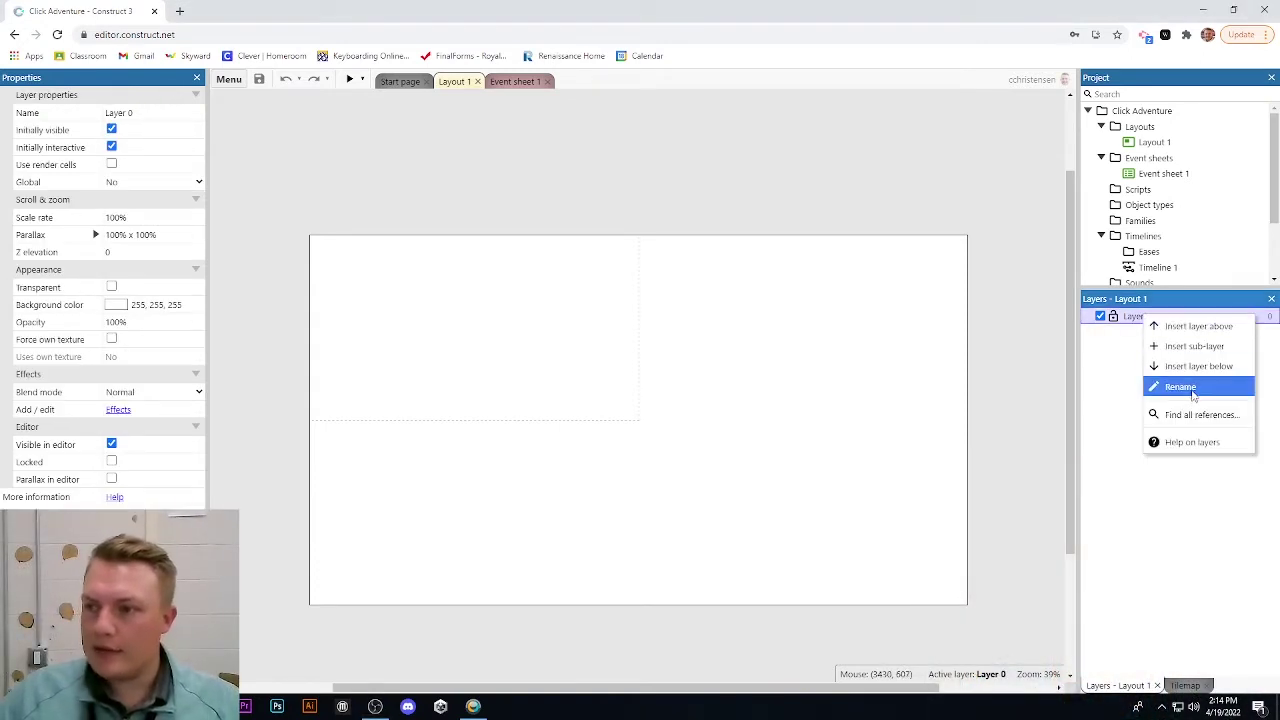
pyautogui.click(1191, 388)
pyautogui.write('Bac')
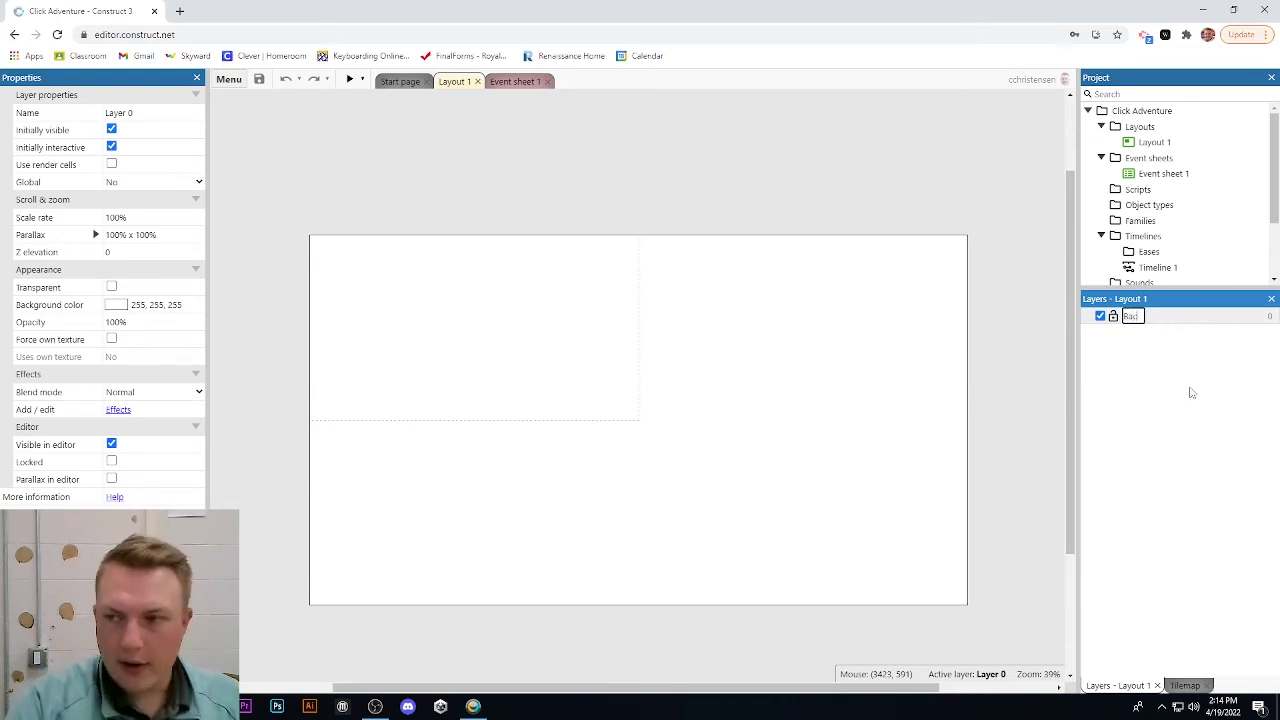
pyautogui.write('kground')
pyautogui.press('Return')
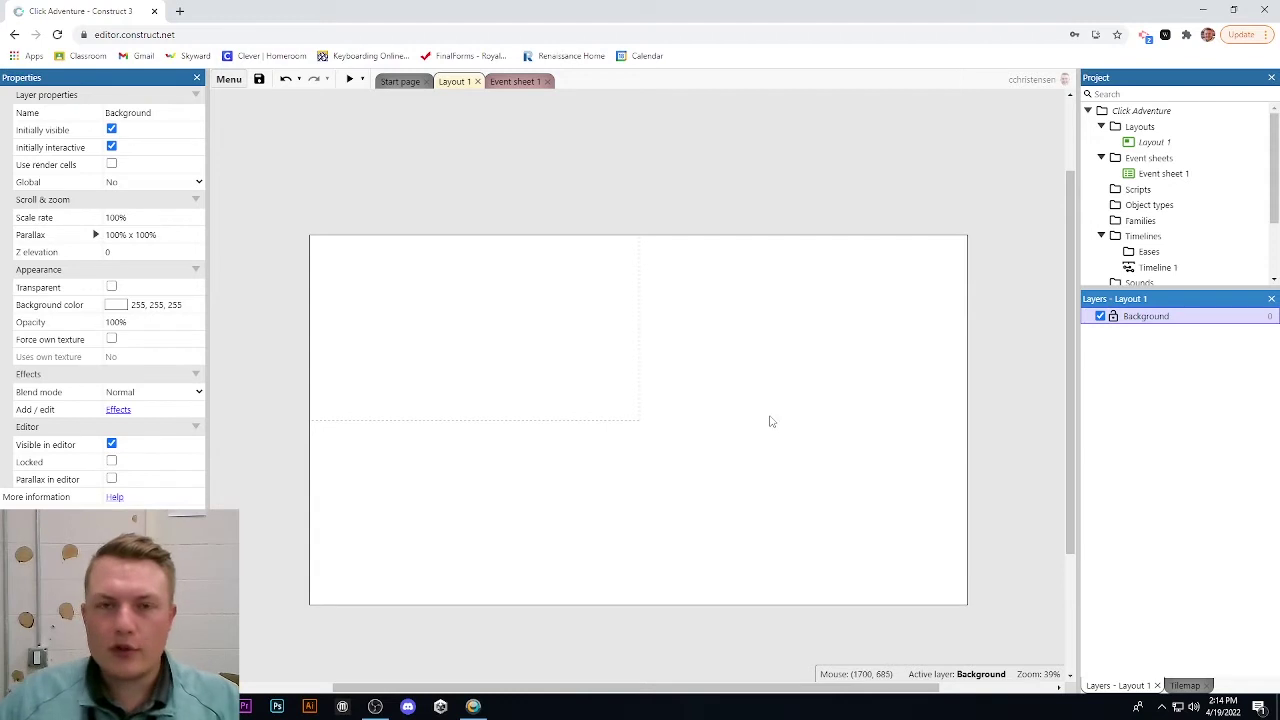
# Insert a Tilemap object into the layout on the Background layer
pyautogui.doubleClick(589, 335)
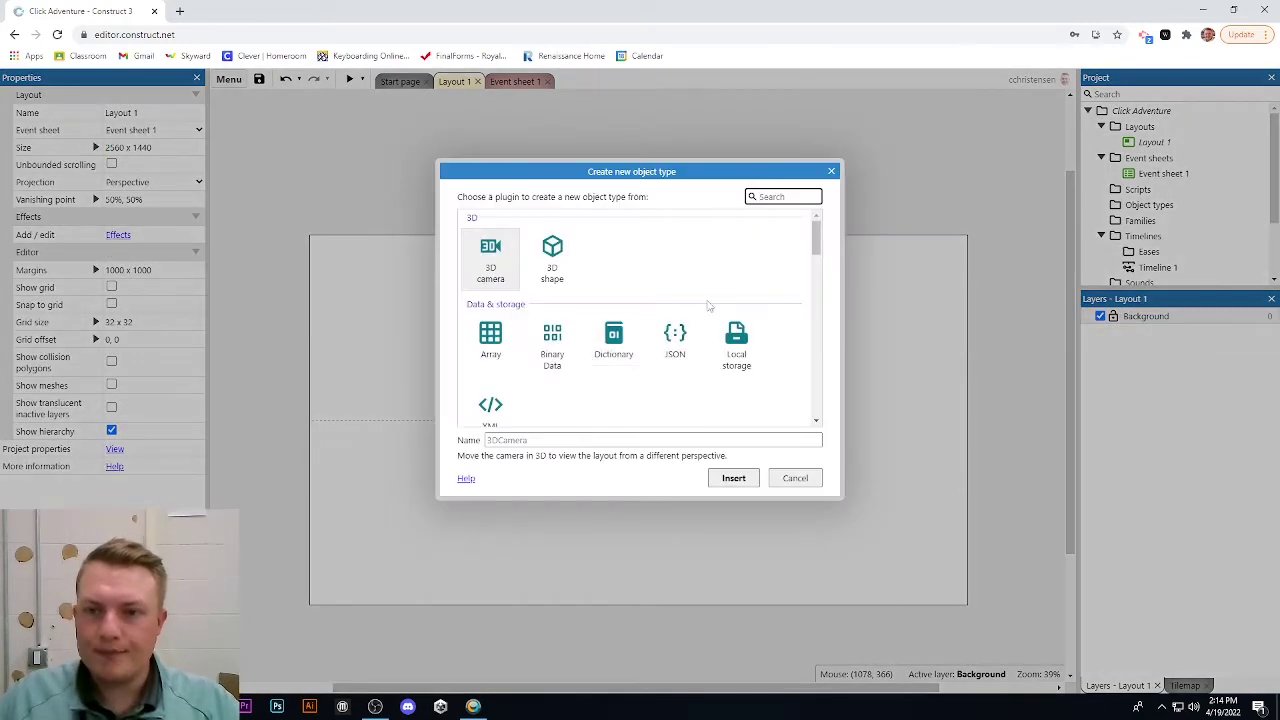
pyautogui.scroll(-5, 706, 303)
pyautogui.click(670, 378)
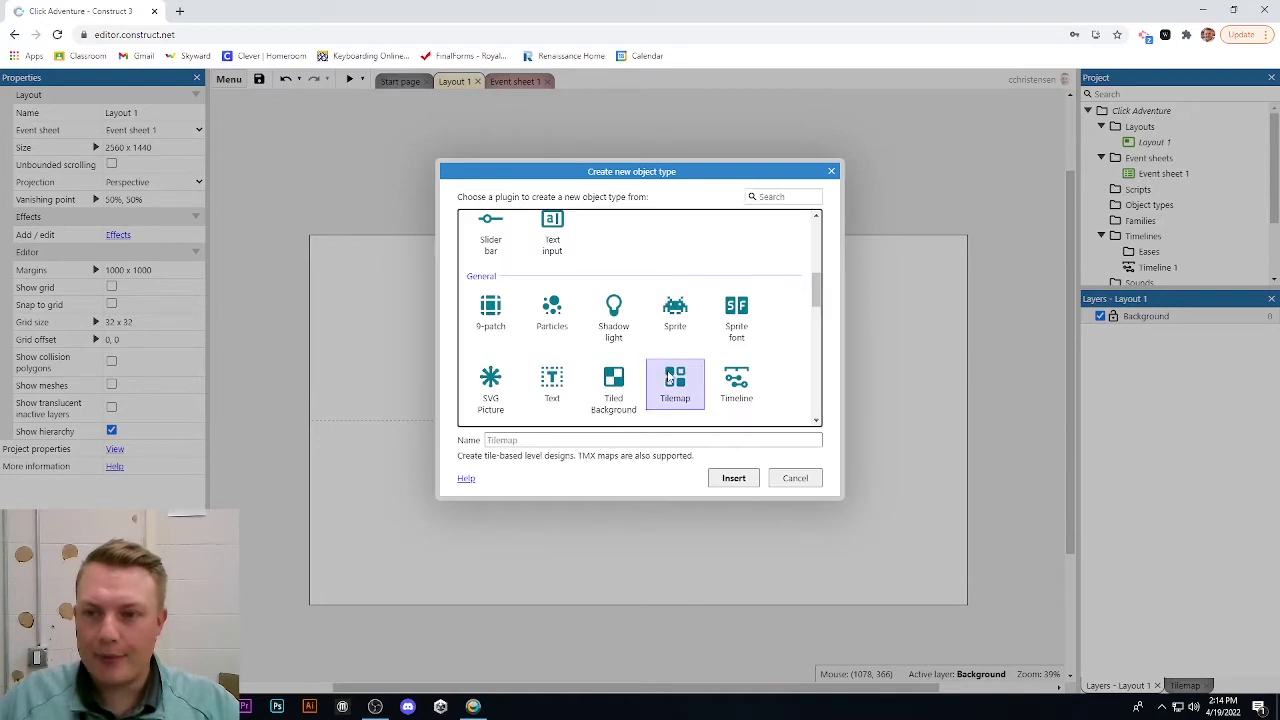
pyautogui.click(749, 477)
pyautogui.click(575, 384)
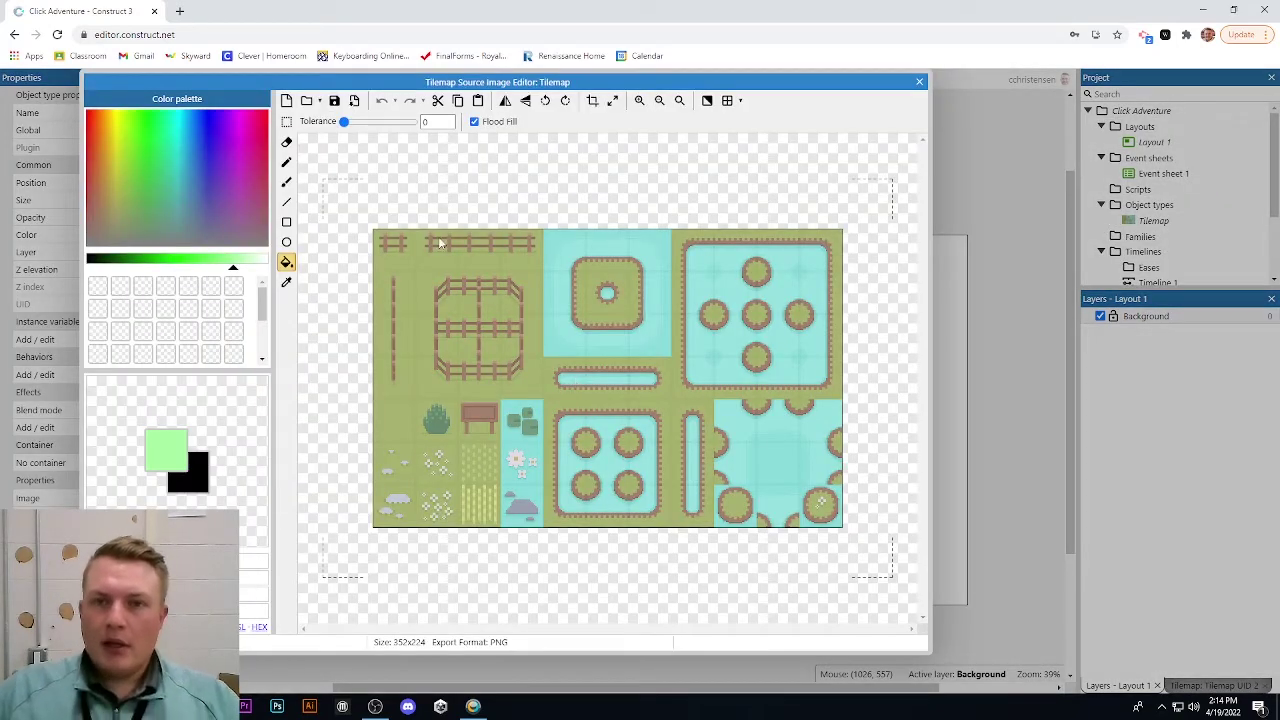
# Load the TilesetFloor image from the NinjaAdventure Backgrounds/Tilesets folder as the tilemap's source image
pyautogui.click(306, 101)
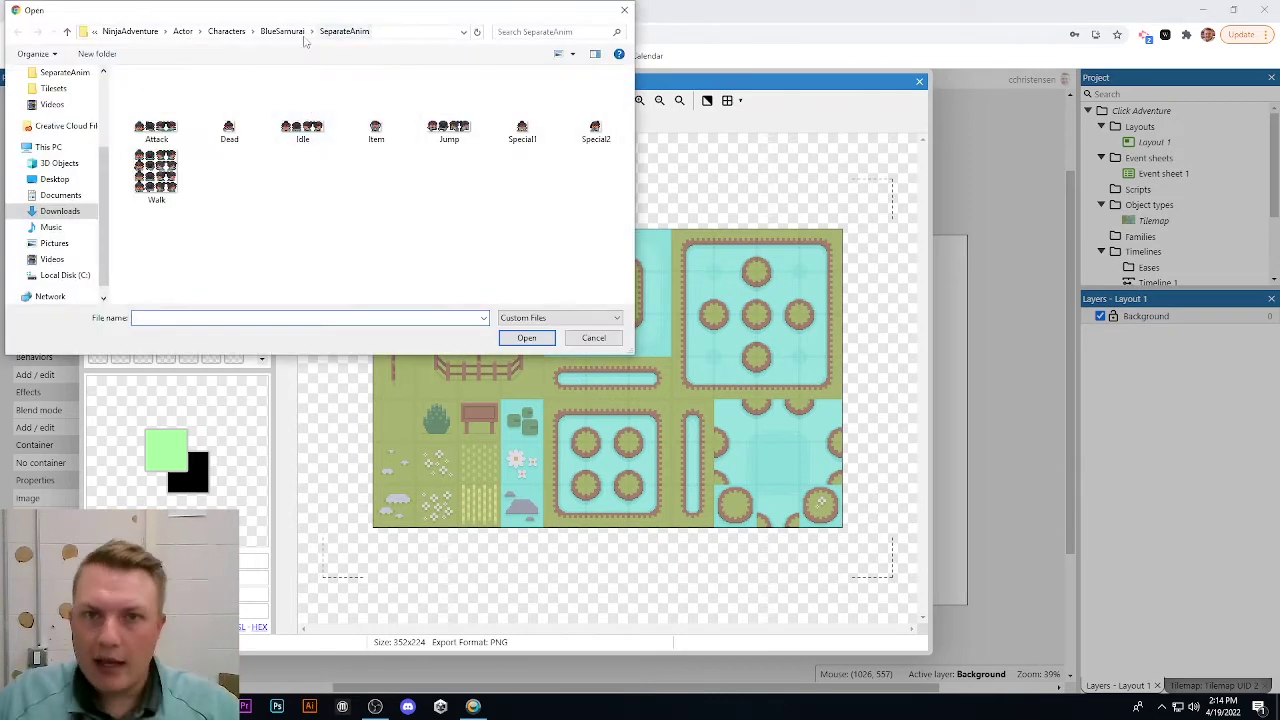
pyautogui.click(131, 31)
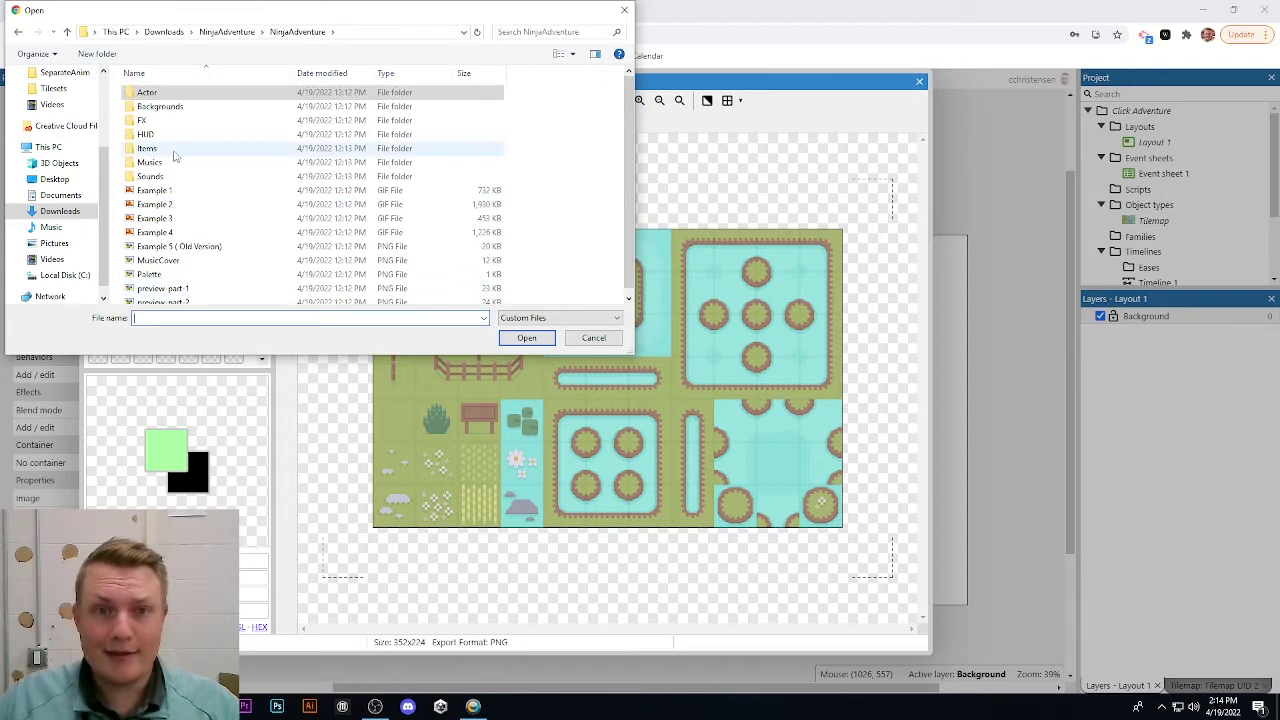
pyautogui.doubleClick(150, 176)
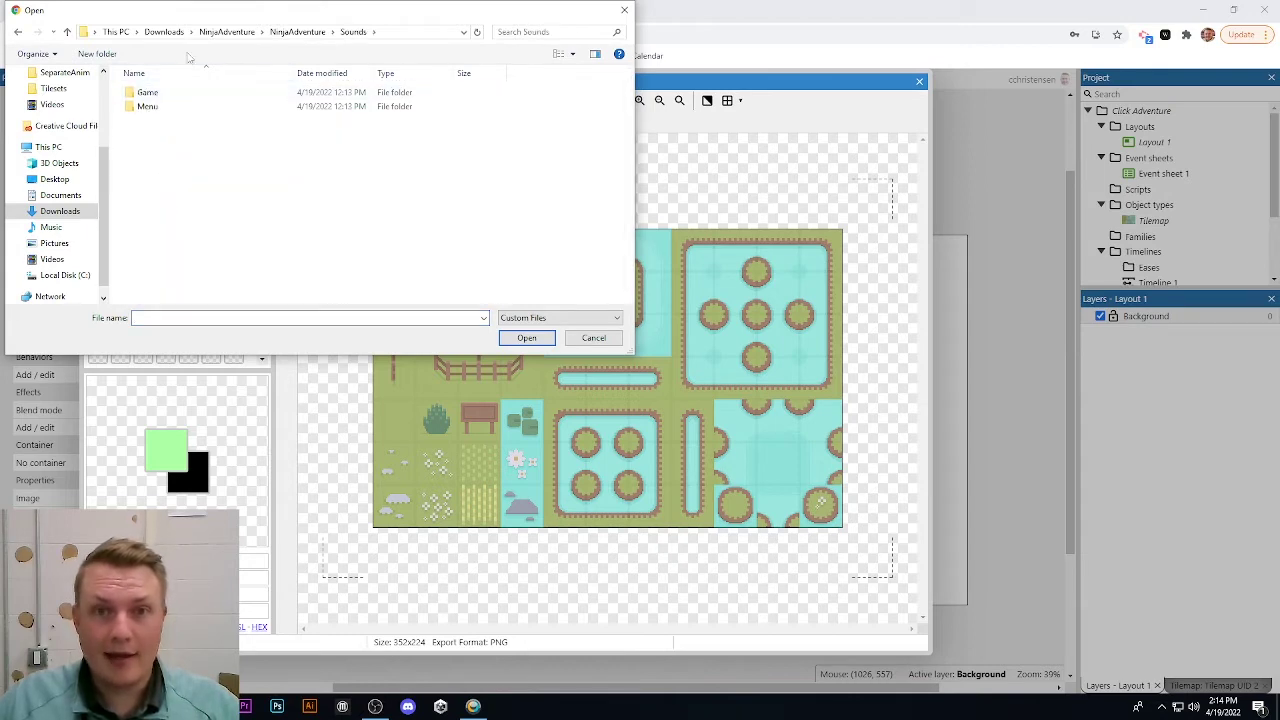
pyautogui.click(227, 32)
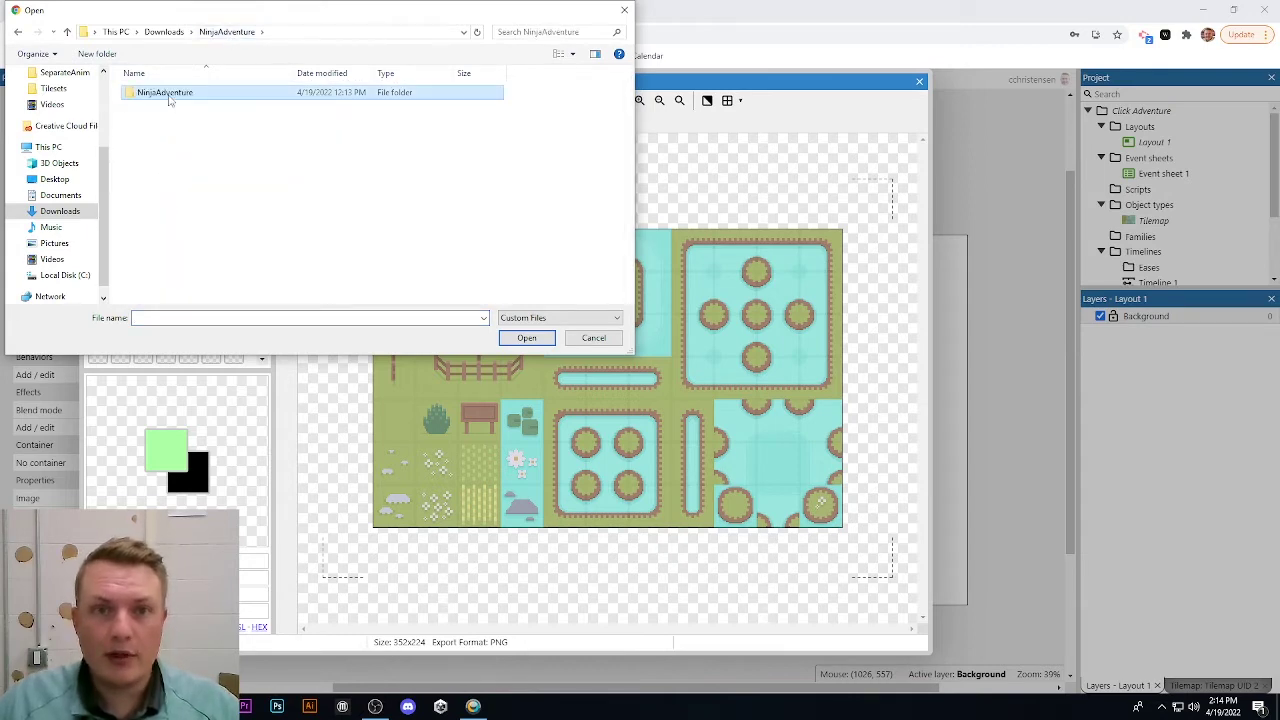
pyautogui.doubleClick(170, 95)
pyautogui.doubleClick(160, 107)
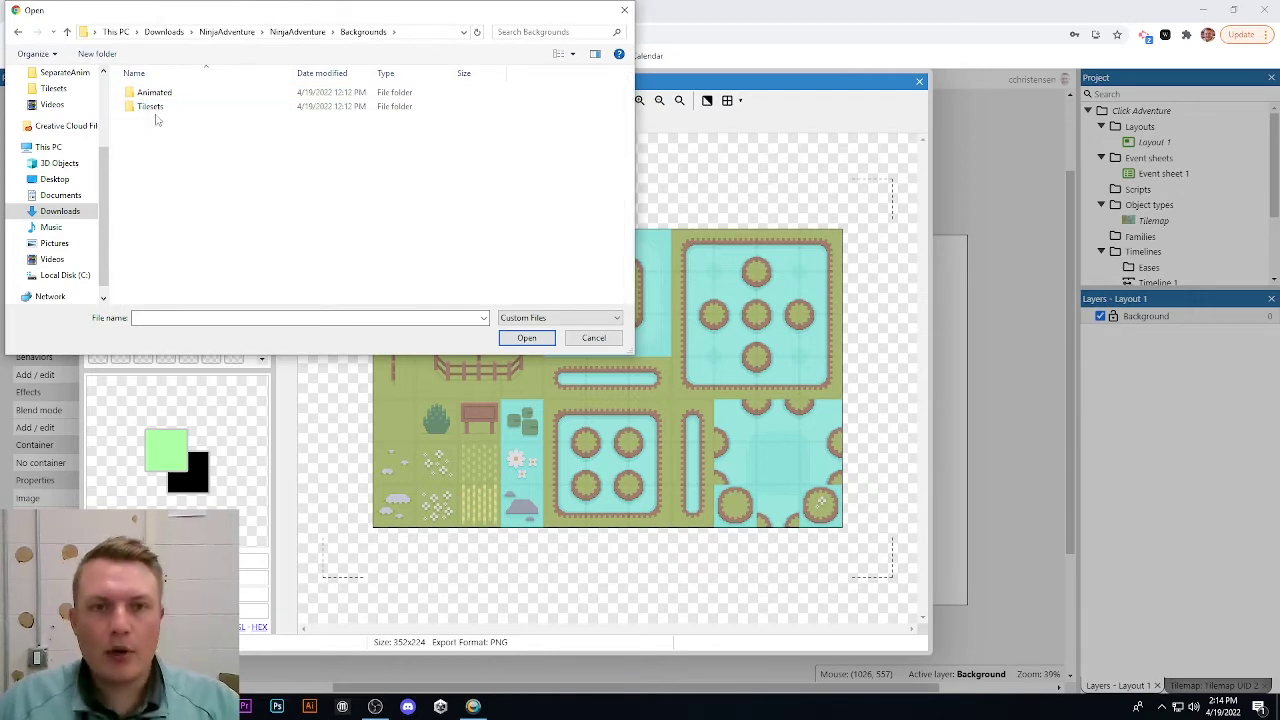
pyautogui.doubleClick(152, 107)
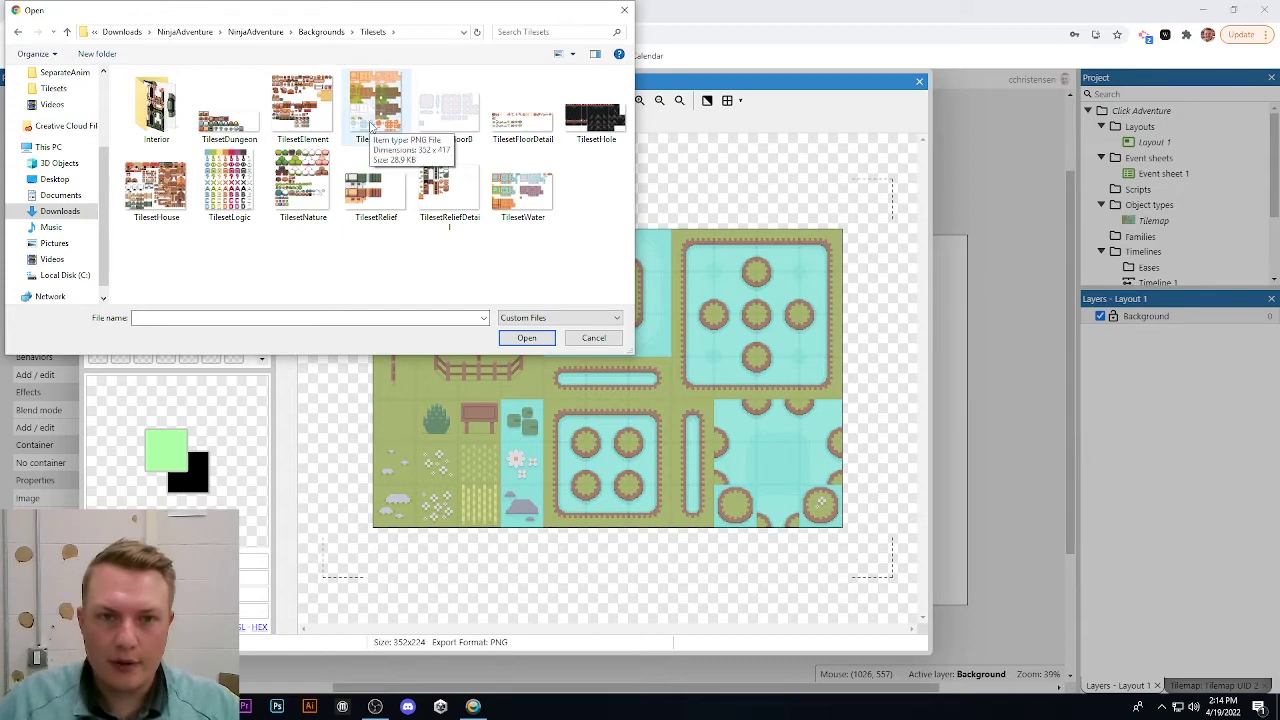
pyautogui.click(371, 125)
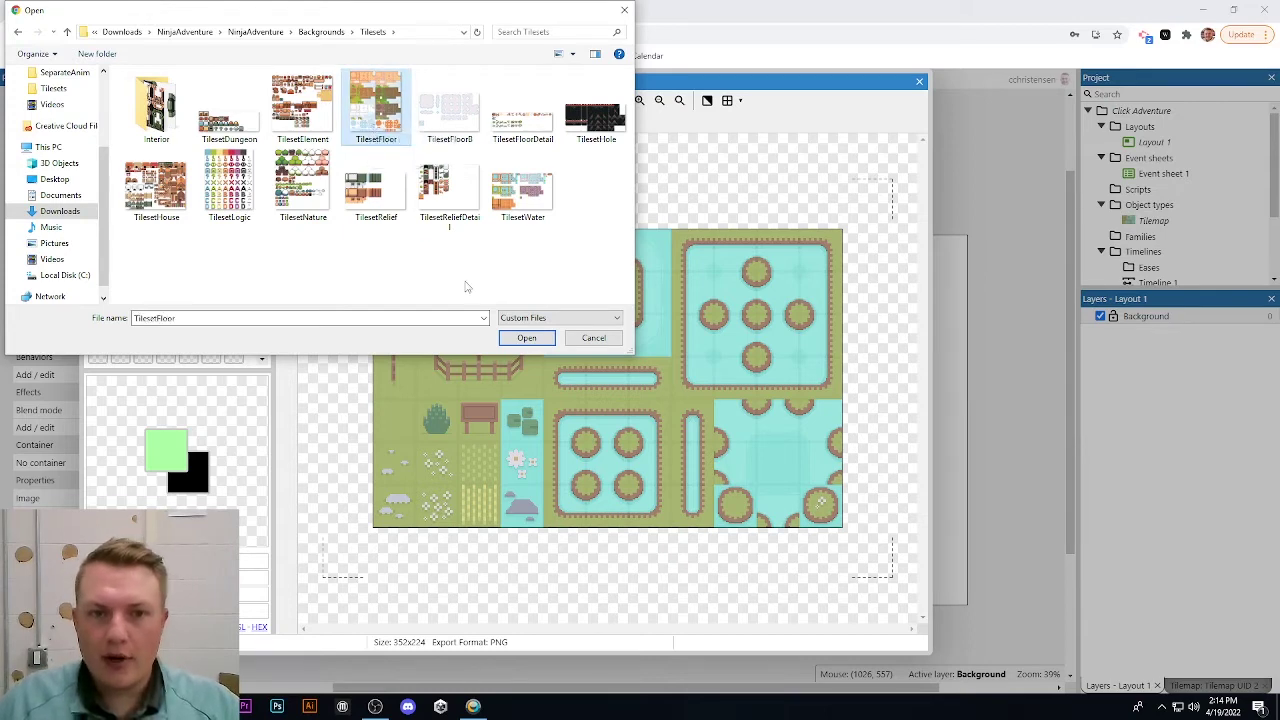
pyautogui.click(530, 339)
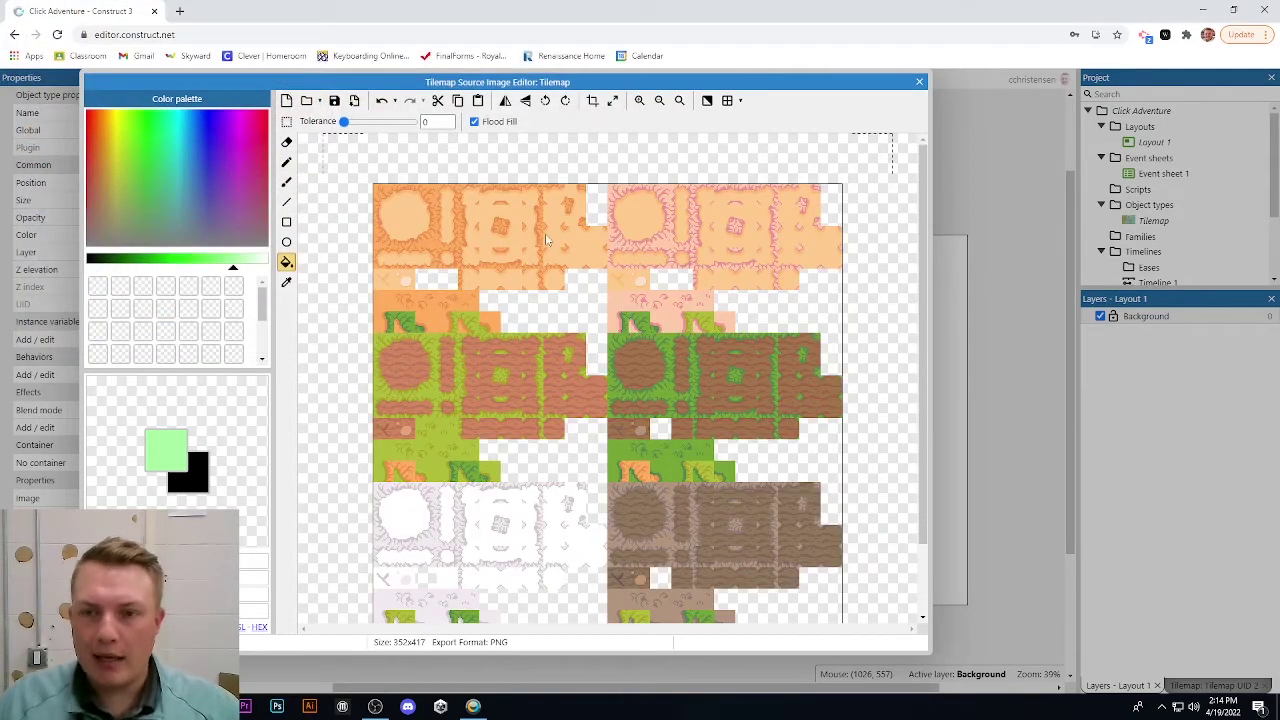
# Stretch the tileset image to 704 x 834 pixels with its aspect ratio kept, and close the image editor
pyautogui.click(613, 101)
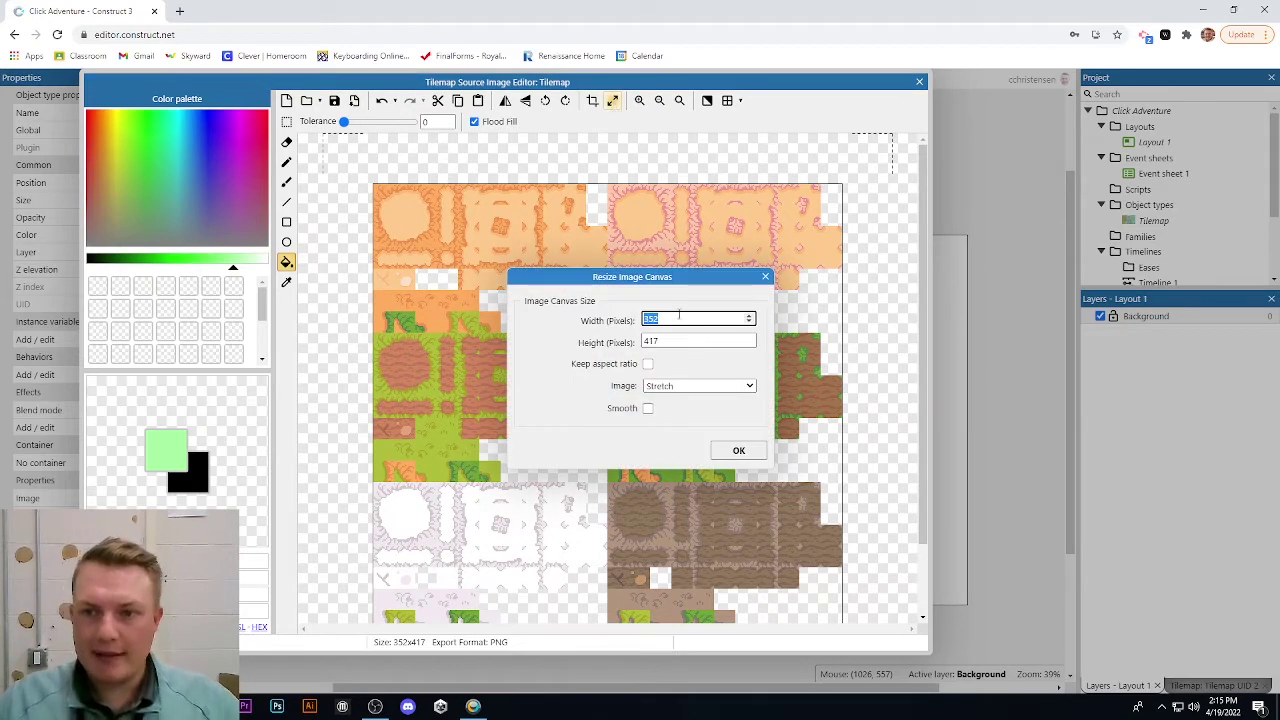
pyautogui.click(648, 364)
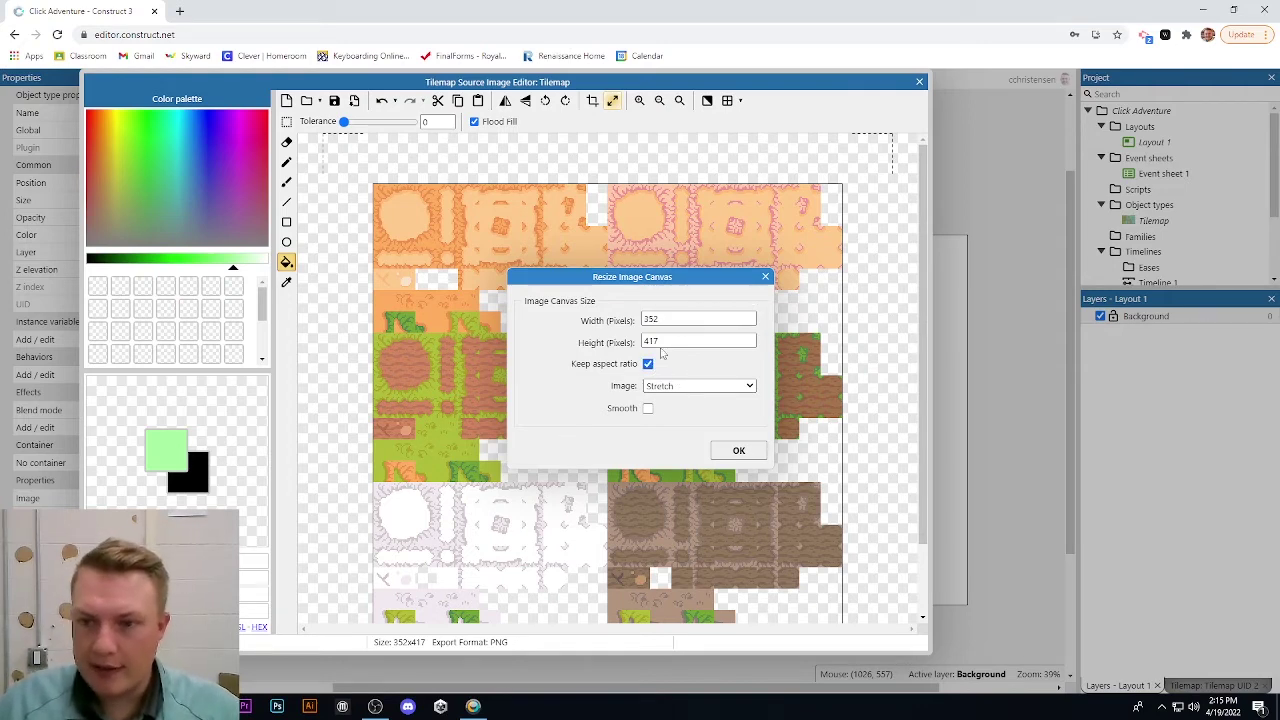
pyautogui.doubleClick(671, 320)
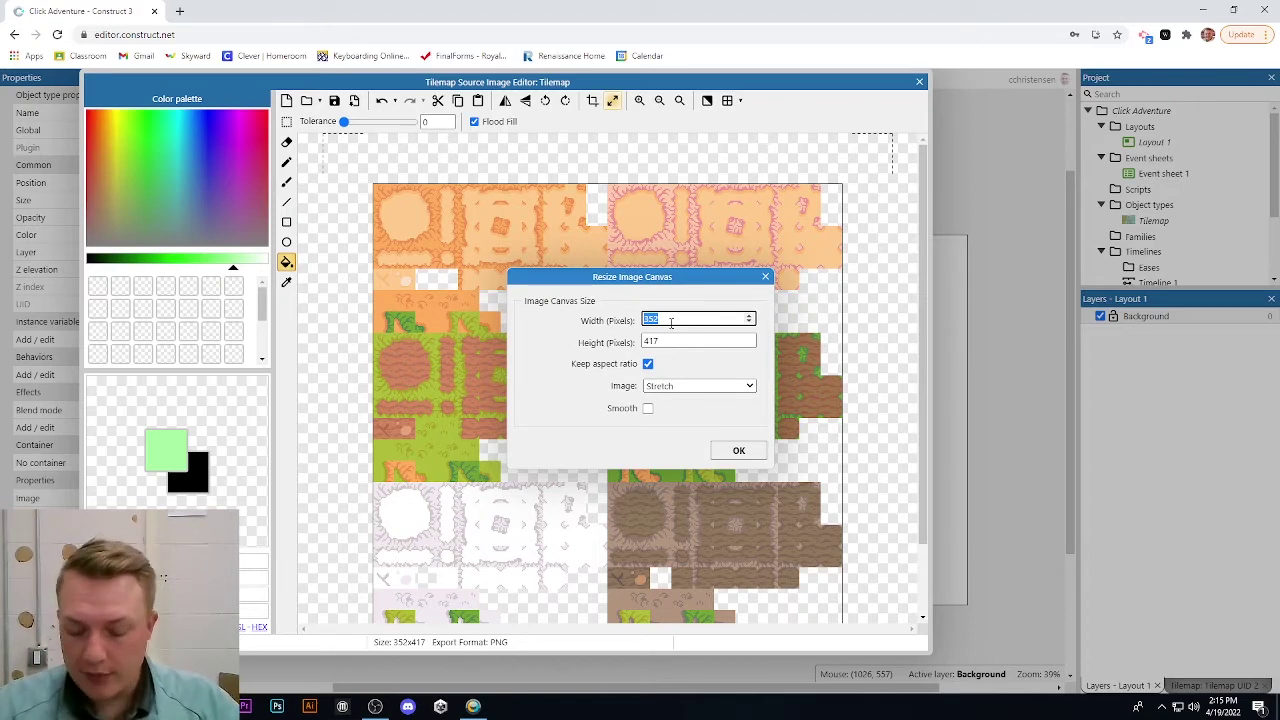
pyautogui.write('704')
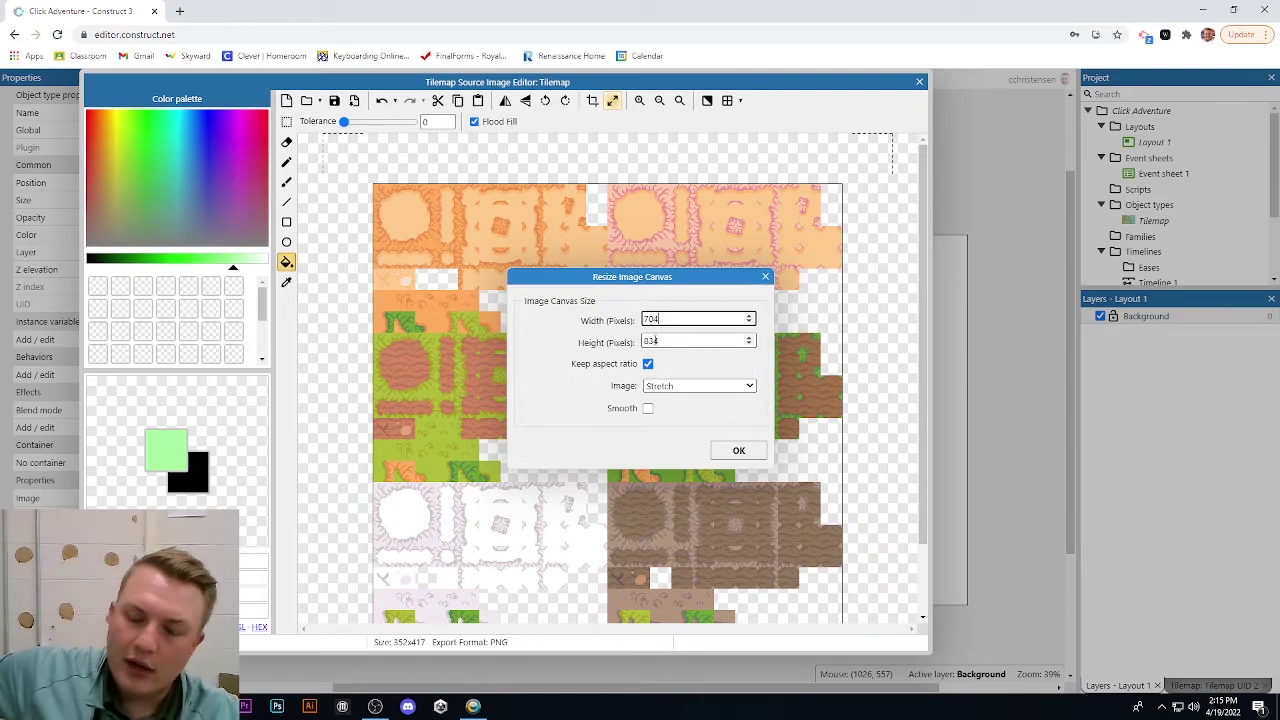
pyautogui.click(738, 451)
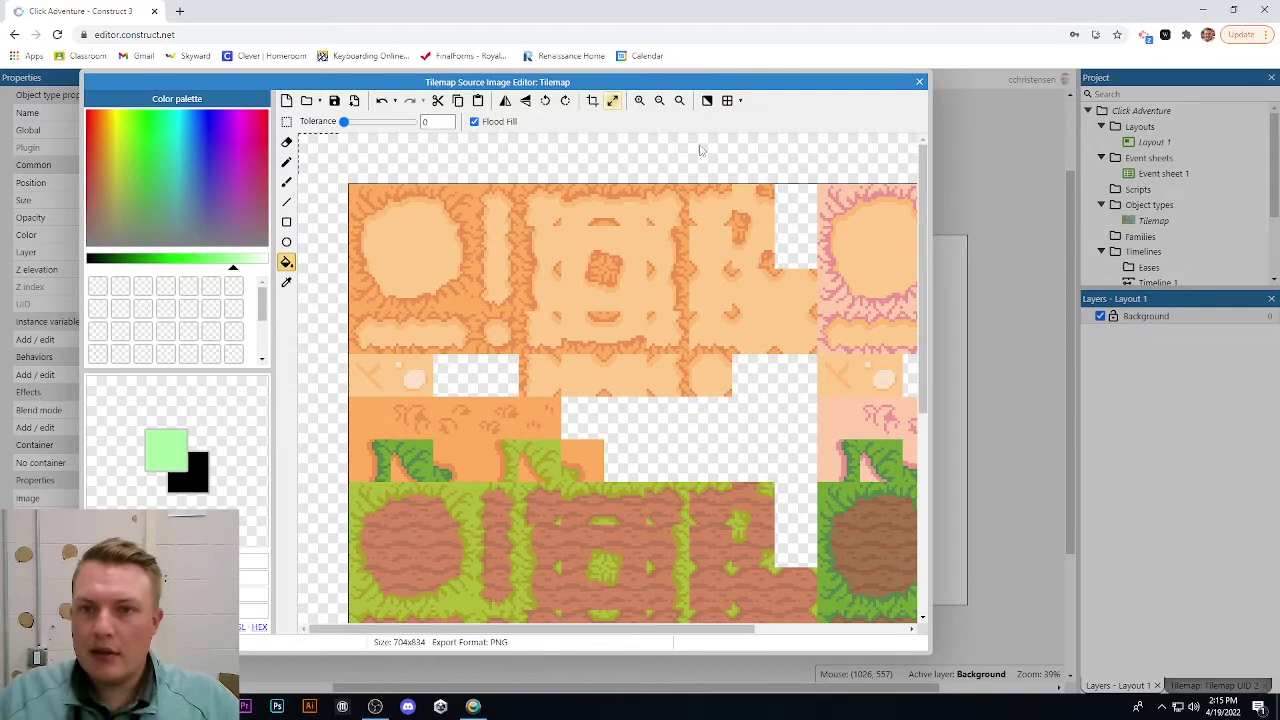
pyautogui.click(919, 81)
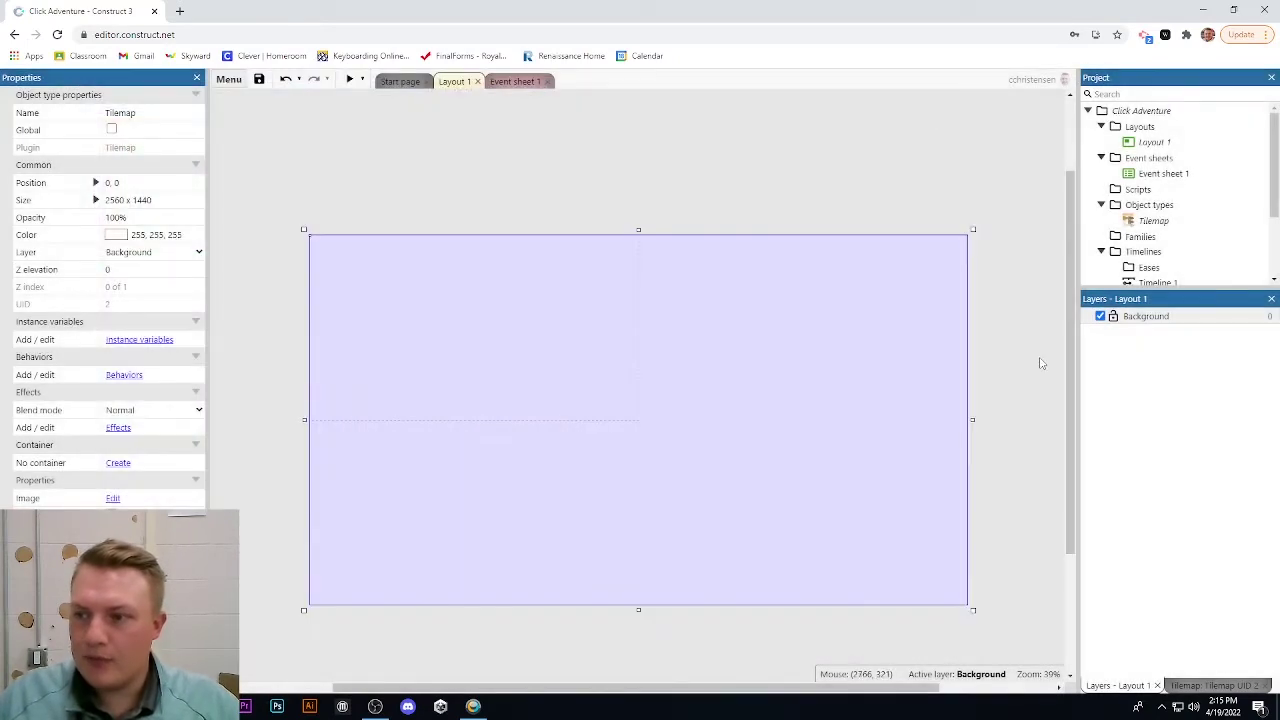
# Look through the tilemap's tileset to examine the available ground tiles in each colour
pyautogui.click(1197, 688)
pyautogui.click(1113, 358)
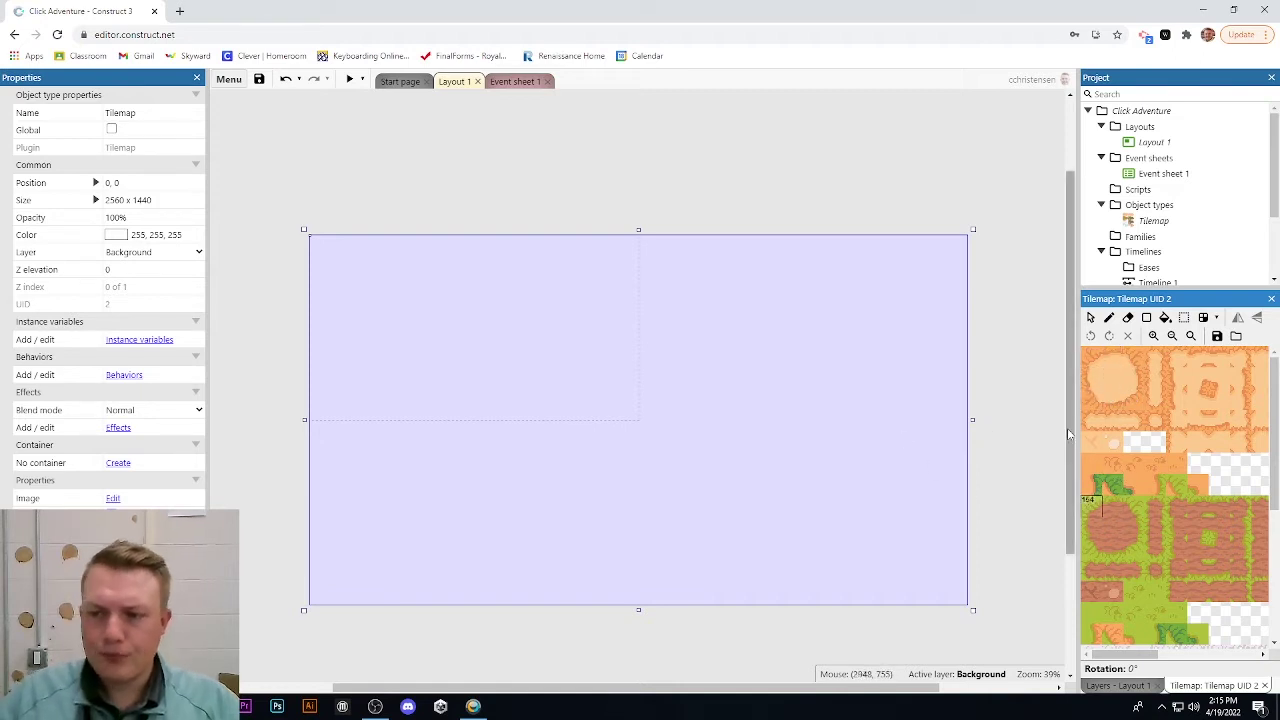
pyautogui.scroll(-1, 1125, 494)
pyautogui.scroll(1, 1125, 494)
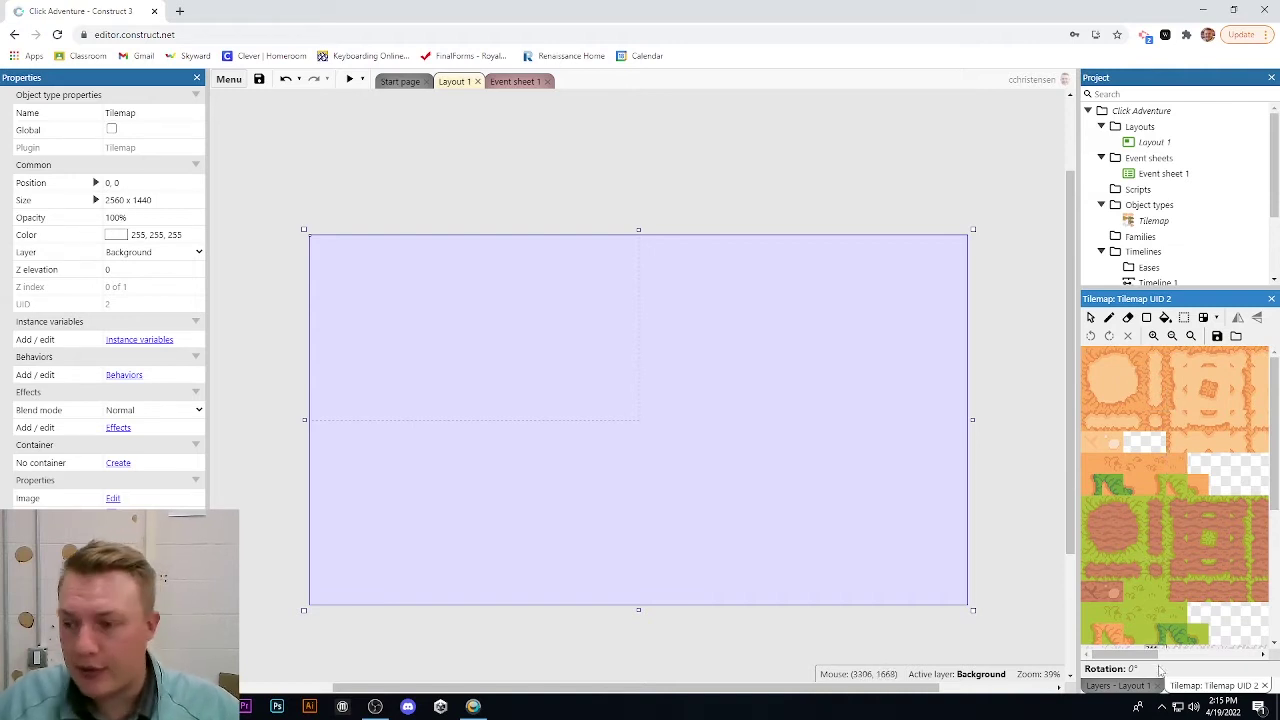
pyautogui.keyDown('ctrl'); pyautogui.scroll(2, 1160, 600); pyautogui.keyUp('ctrl')
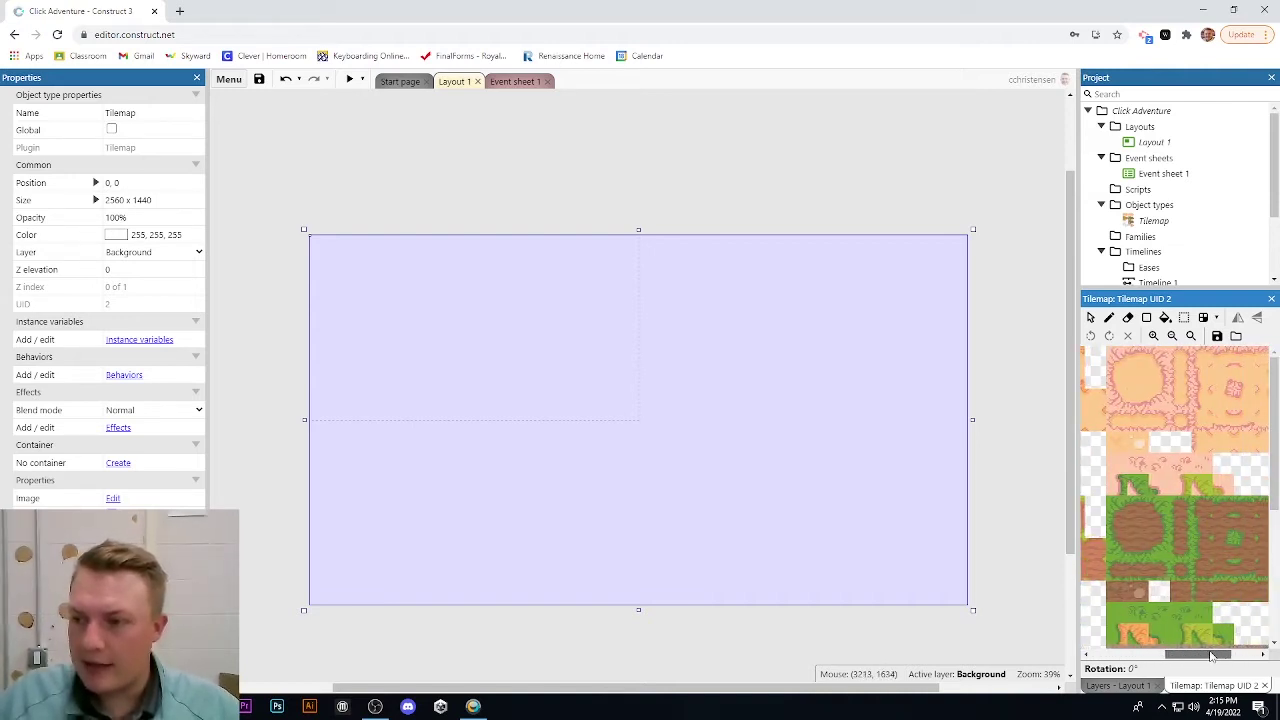
pyautogui.scroll(-3, 1176, 562)
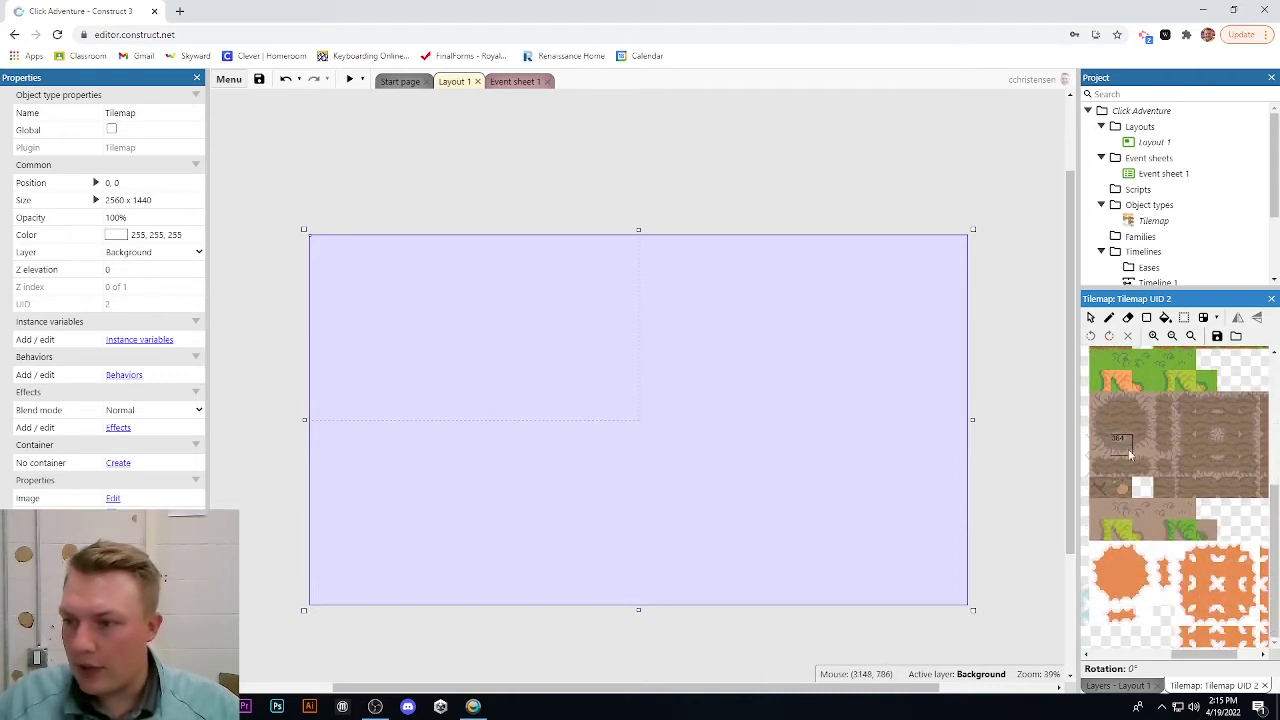
pyautogui.scroll(3, 1170, 514)
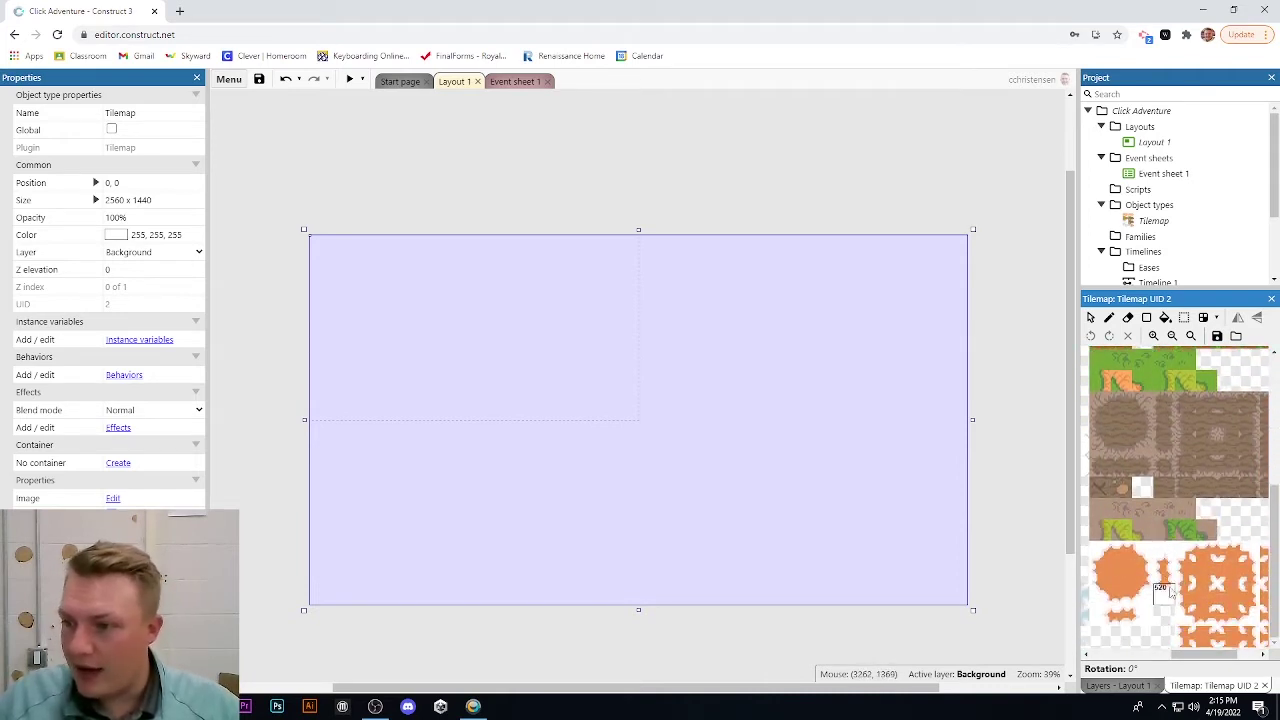
pyautogui.scroll(1, 1170, 490)
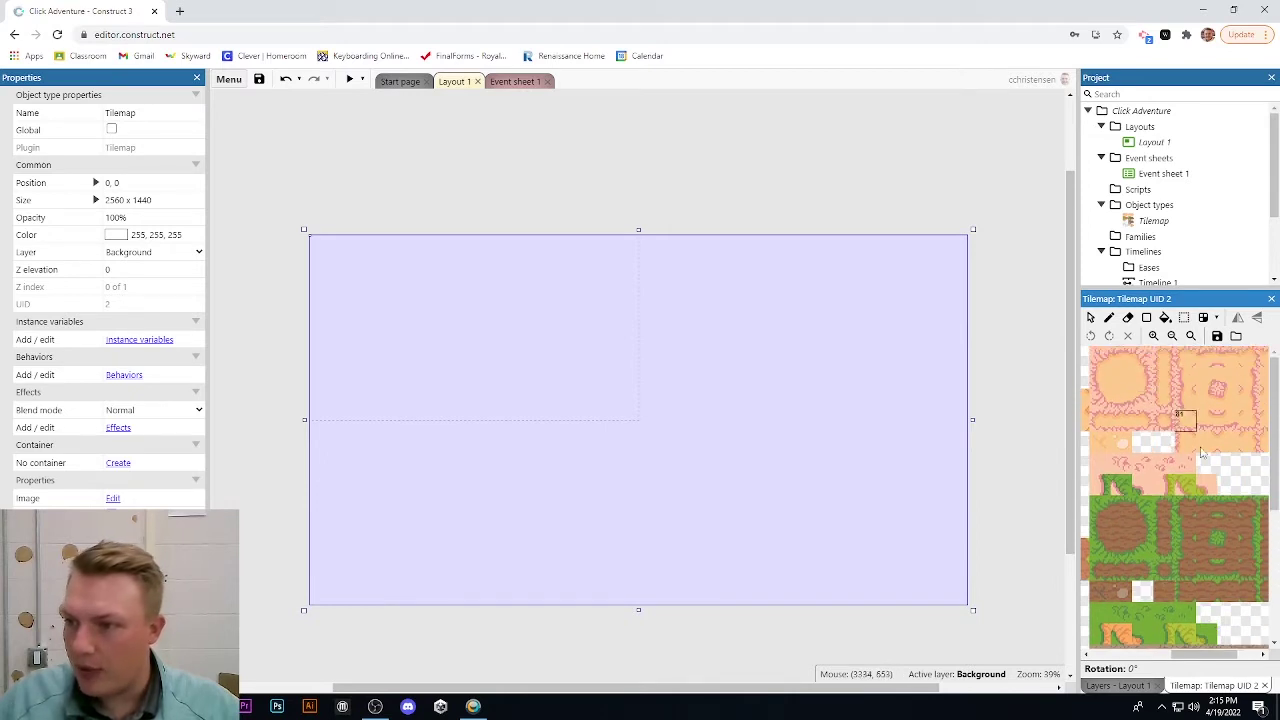
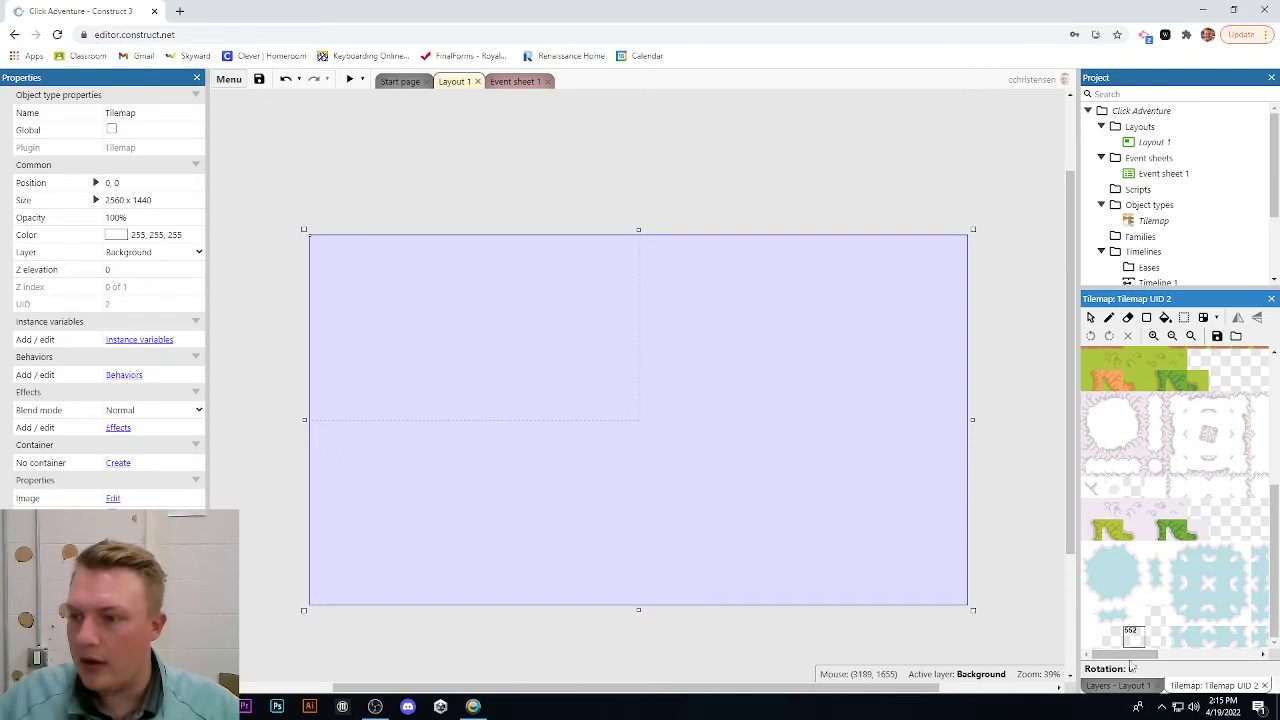
pyautogui.moveTo(1125, 654); pyautogui.dragTo(1185, 654)
pyautogui.hscroll(3, 1200, 642)
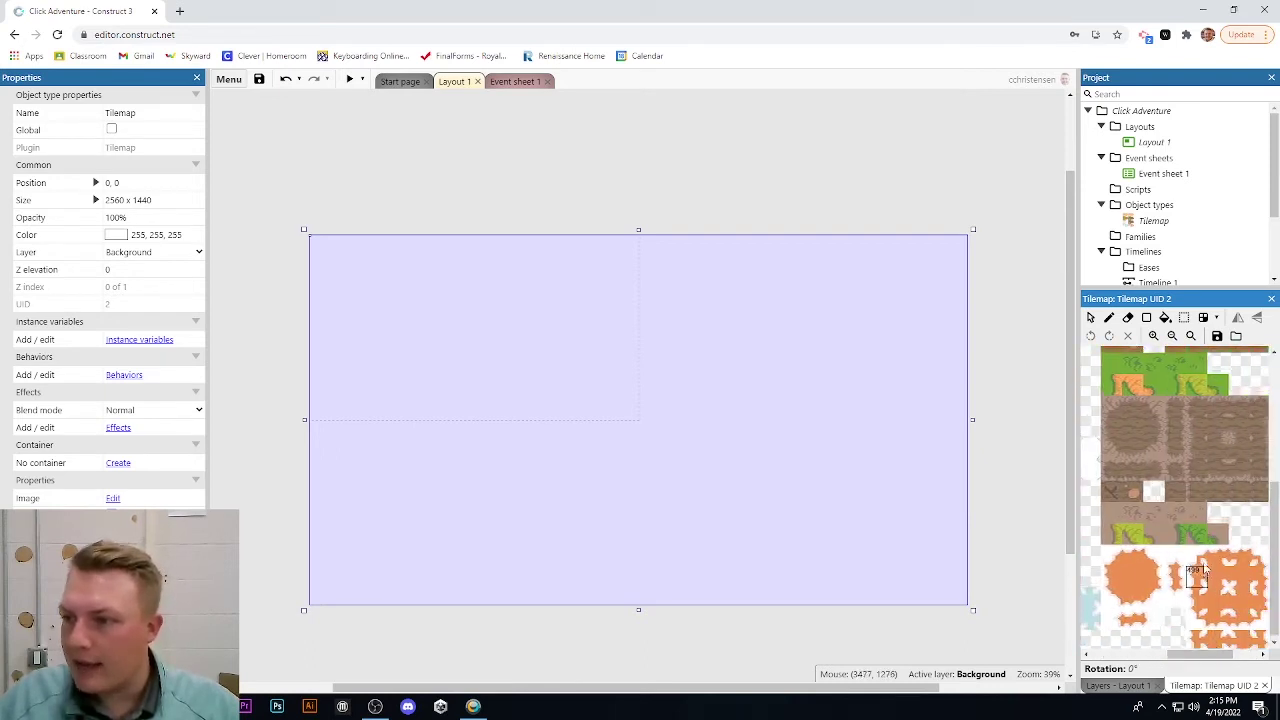
pyautogui.scroll(-2, 1182, 638)
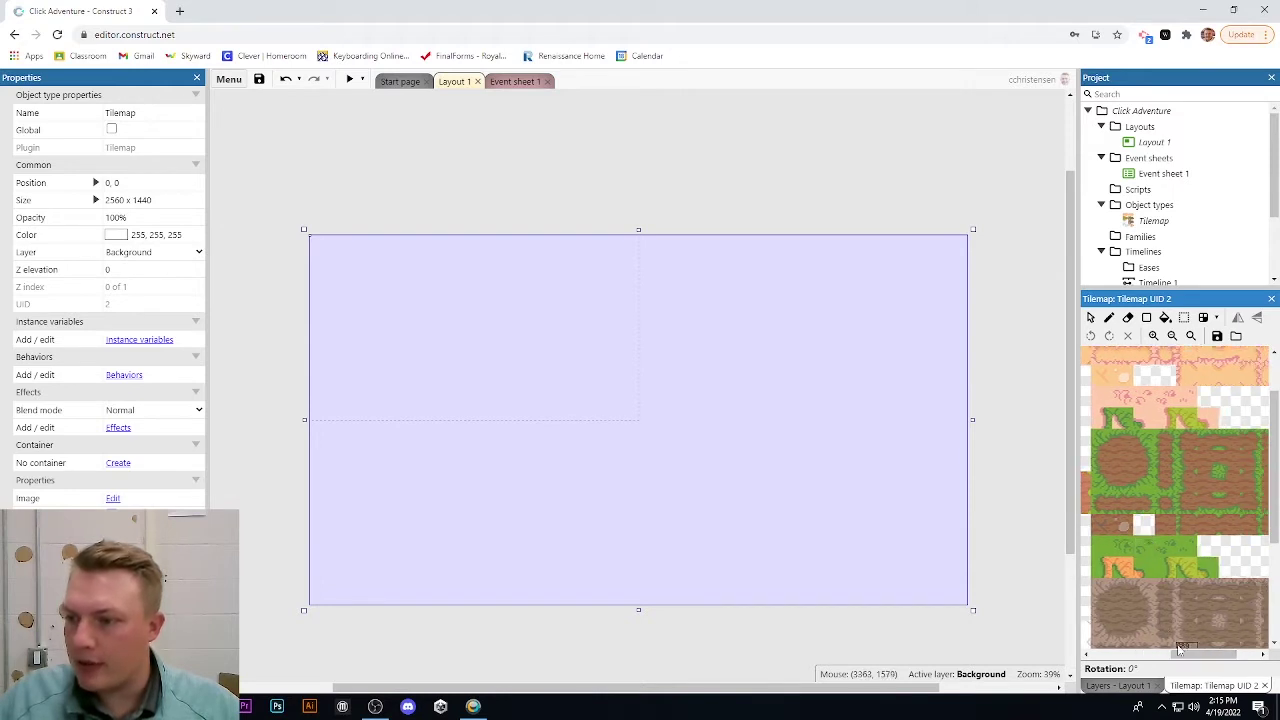
pyautogui.moveTo(1183, 654)
pyautogui.mouseDown()
pyautogui.moveTo(1197, 656)
pyautogui.moveTo(1180, 655)
pyautogui.mouseUp()
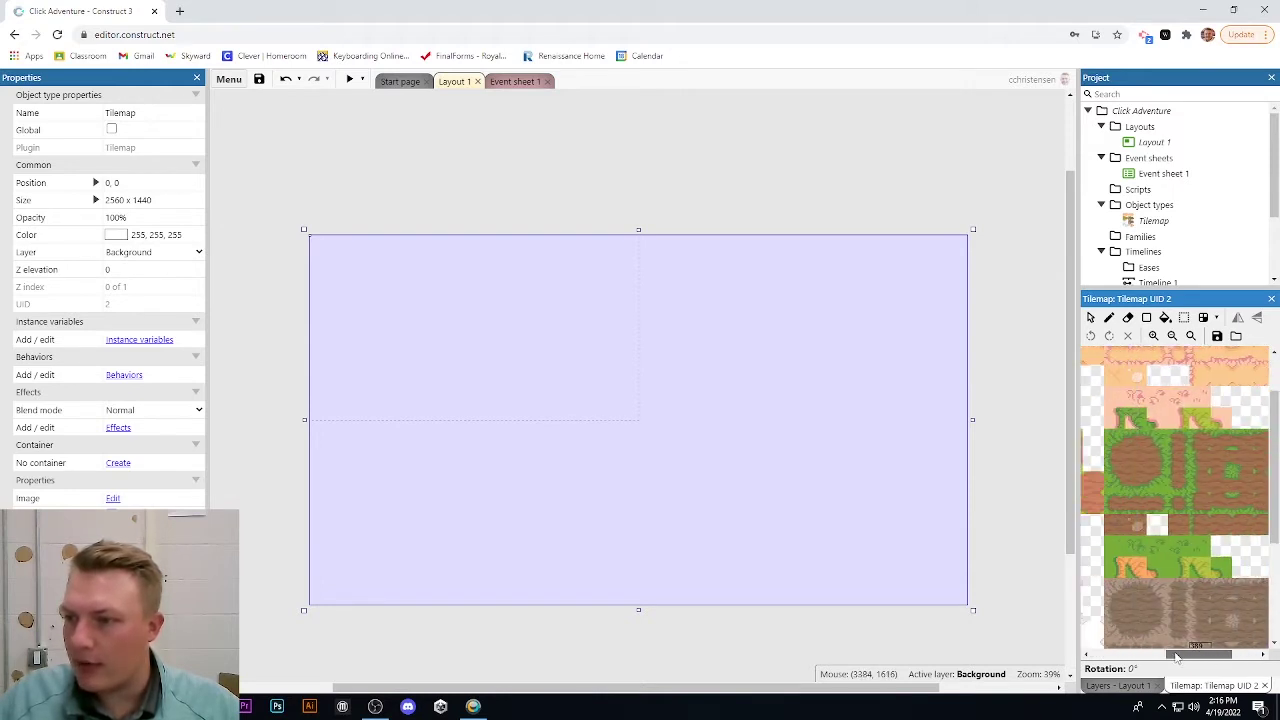
# Flood-fill the whole tilemap with the plain dark green grass tile
pyautogui.click(1114, 528)
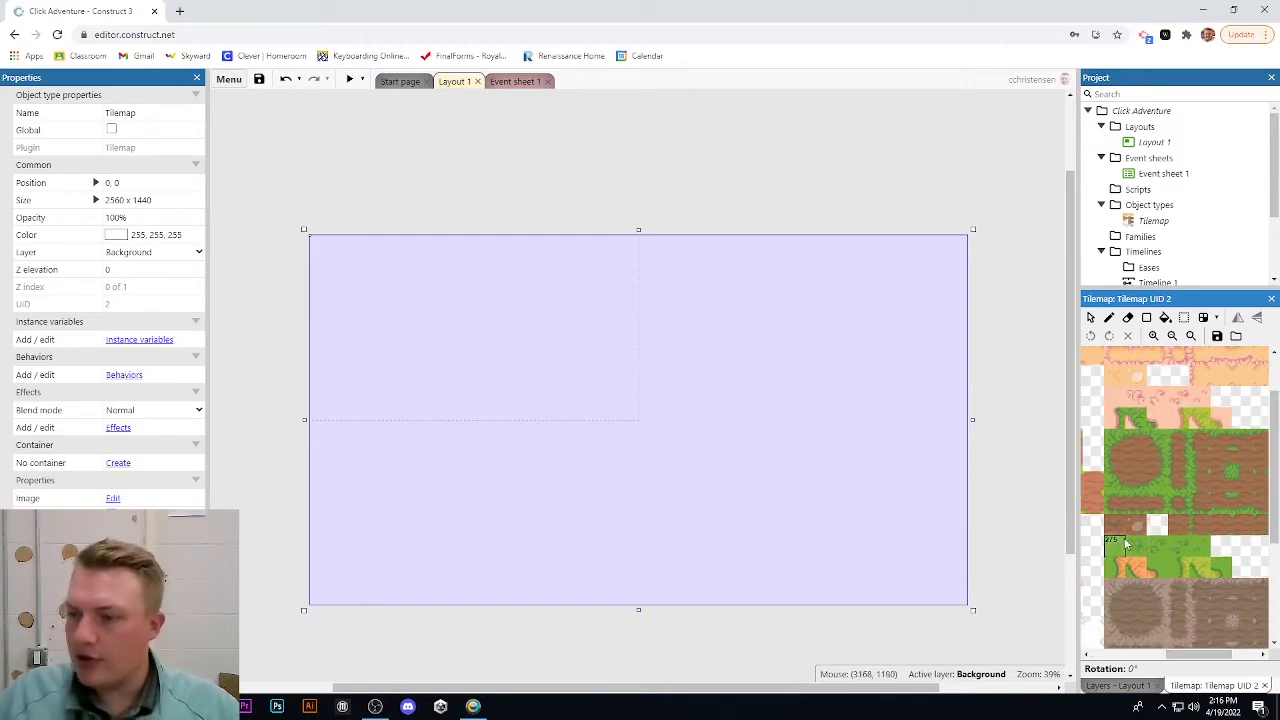
pyautogui.click(1094, 358)
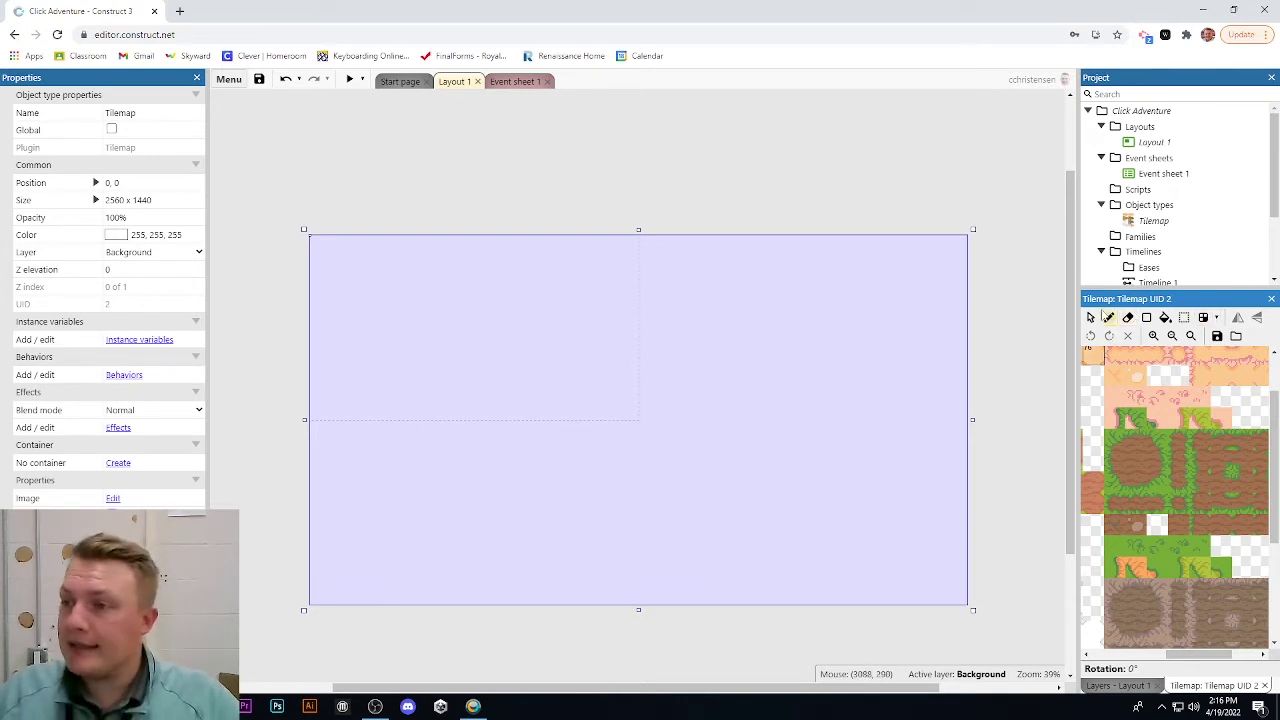
pyautogui.click(1166, 318)
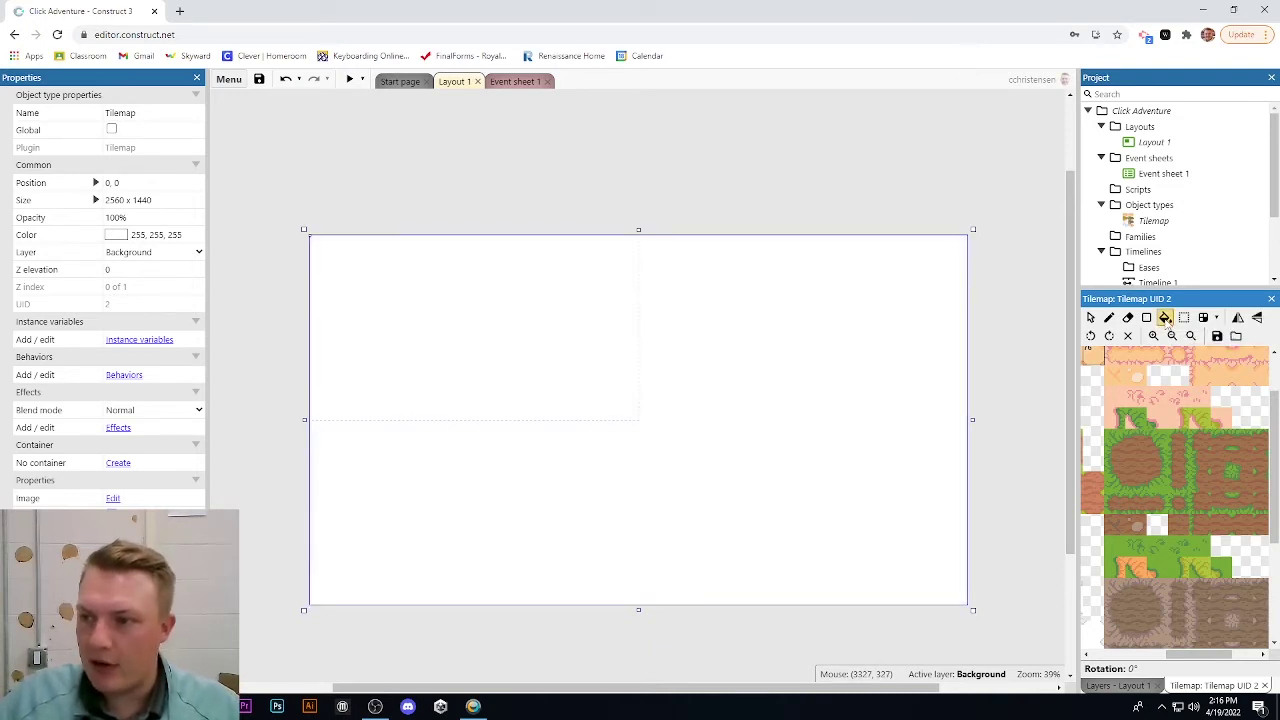
pyautogui.click(1116, 548)
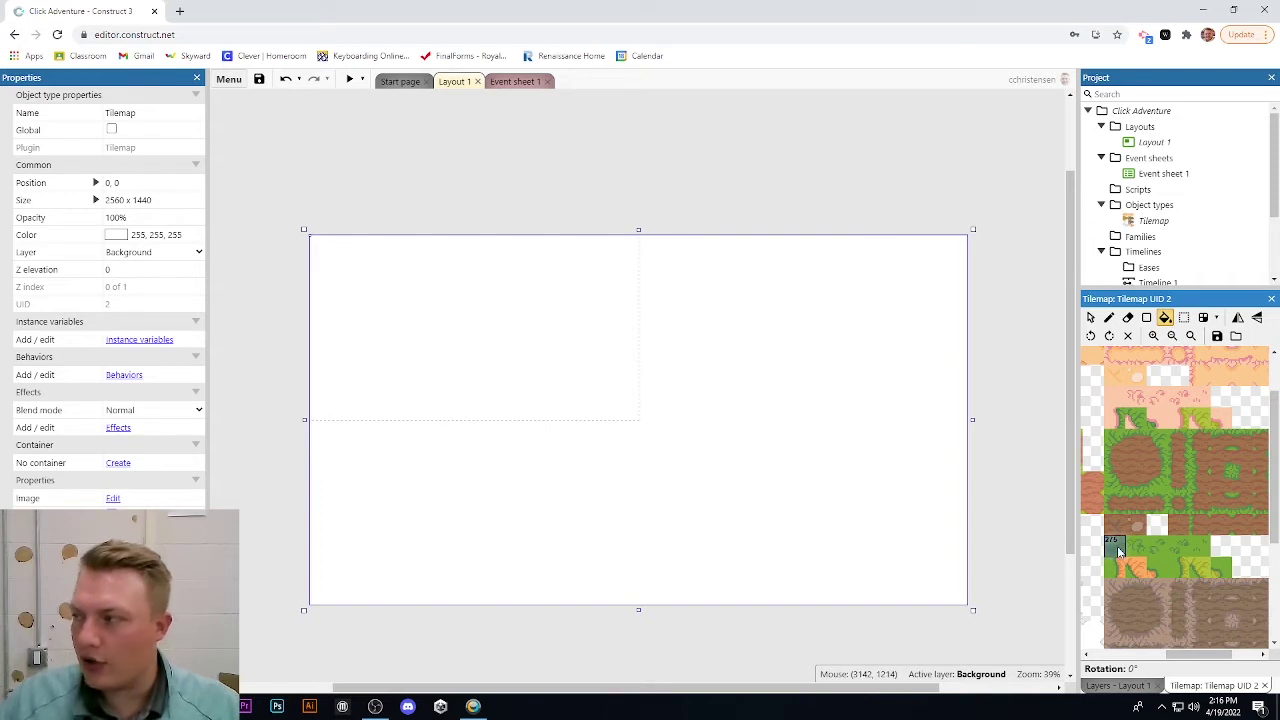
pyautogui.click(568, 368)
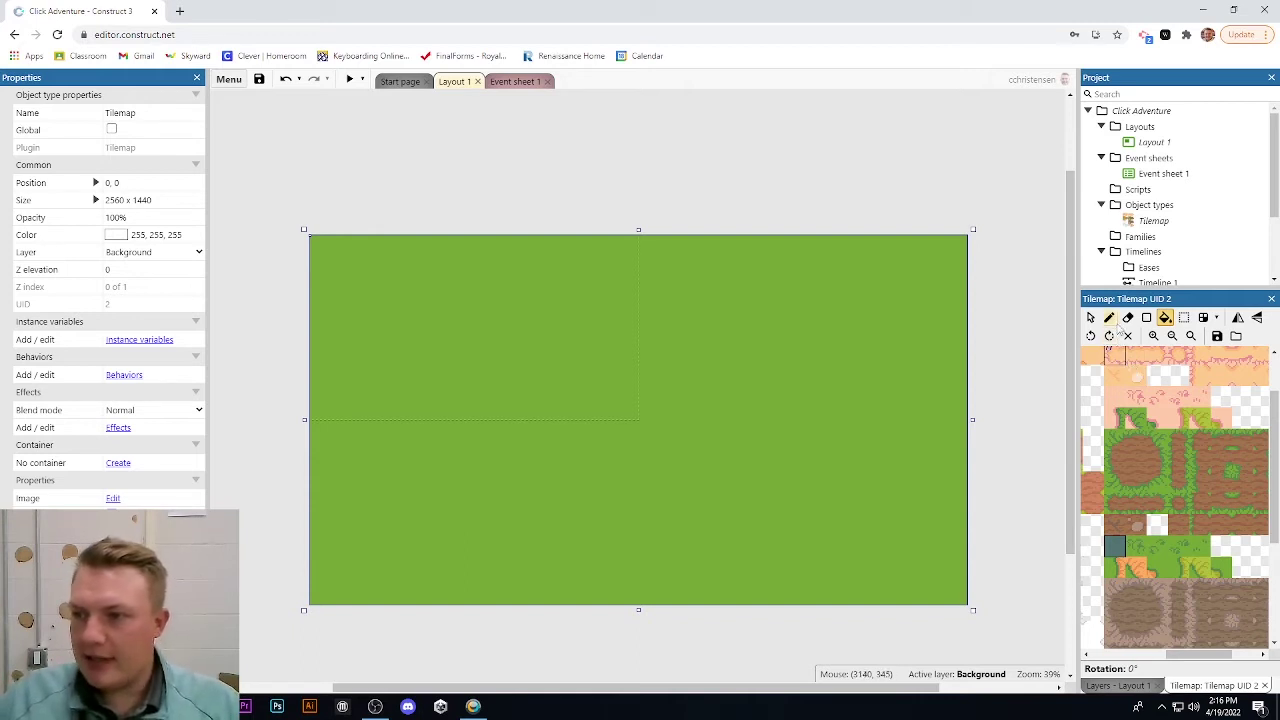
# Scatter several variants of the dark green grass-tuft tiles across the green background with the pencil tool
pyautogui.click(1110, 318)
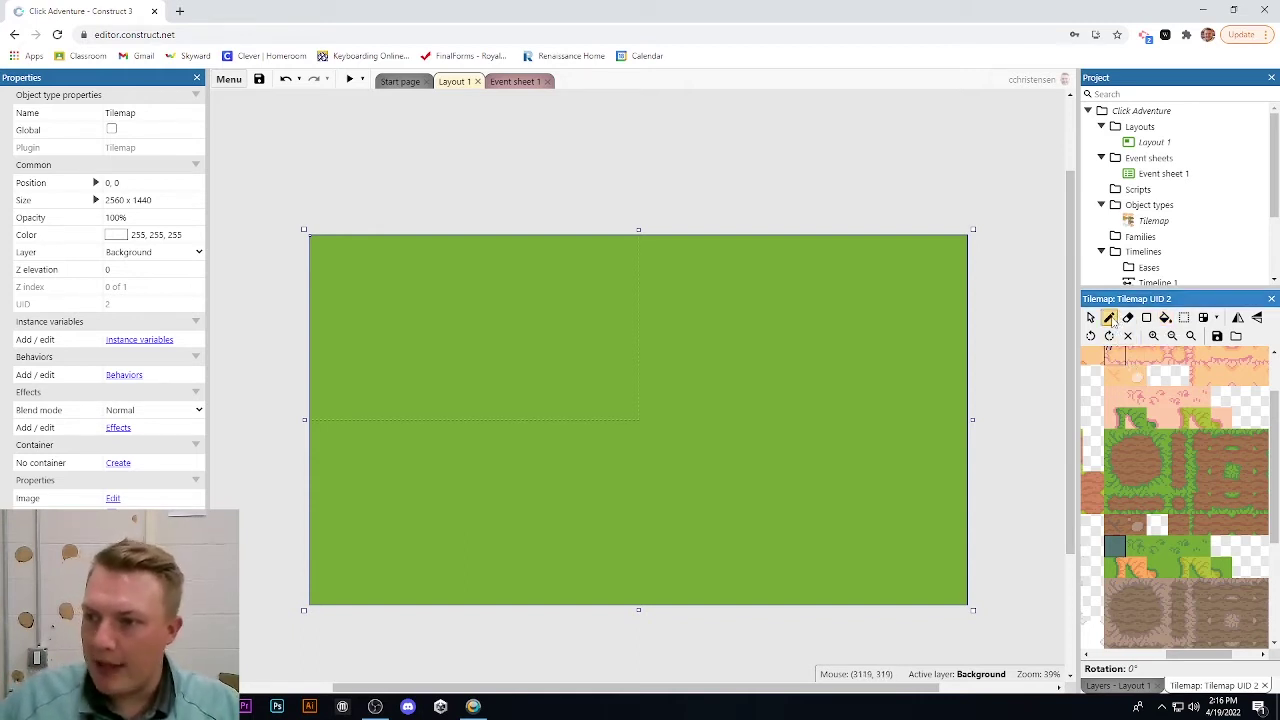
pyautogui.click(1137, 551)
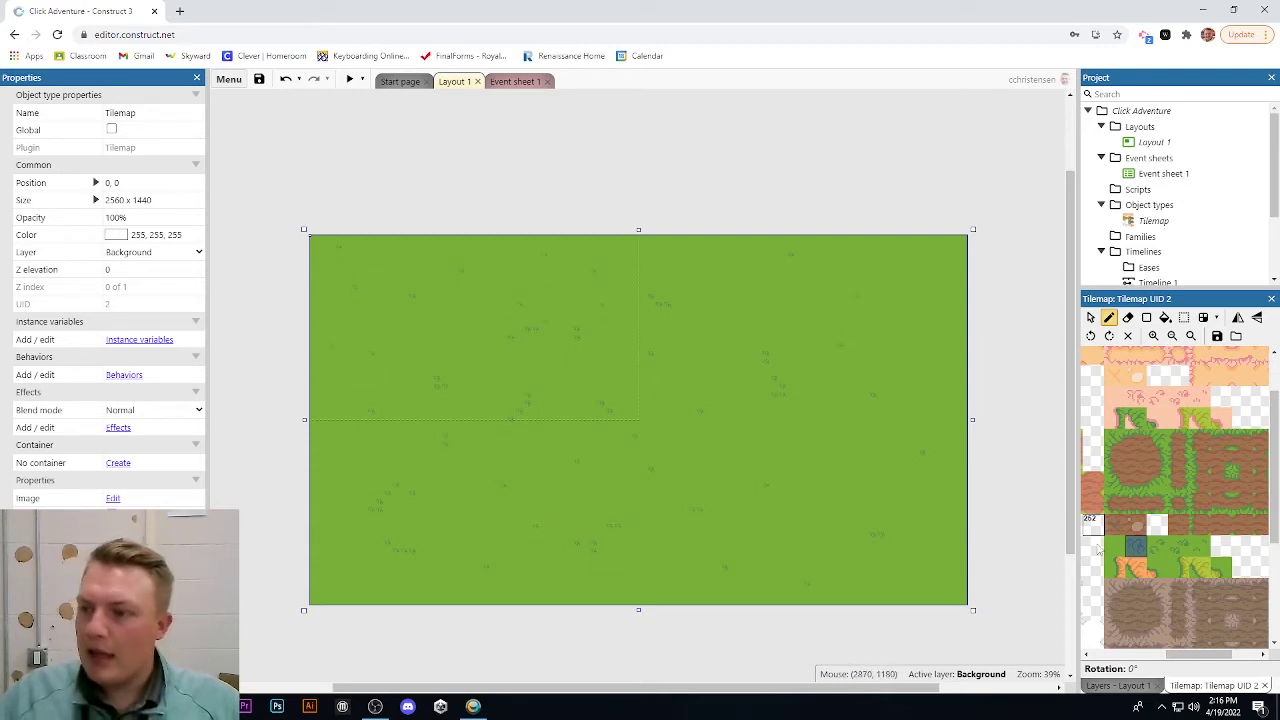
pyautogui.moveTo(1114, 546); pyautogui.dragTo(1158, 546)
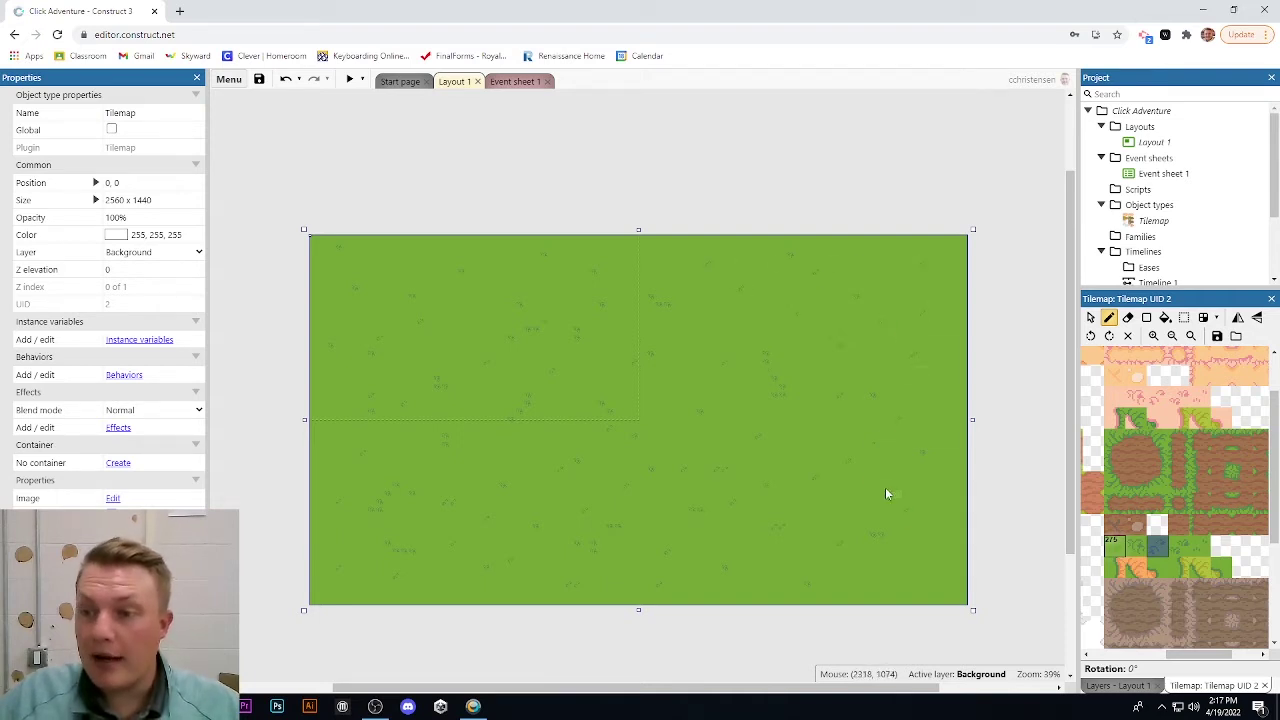
pyautogui.click(1115, 568)
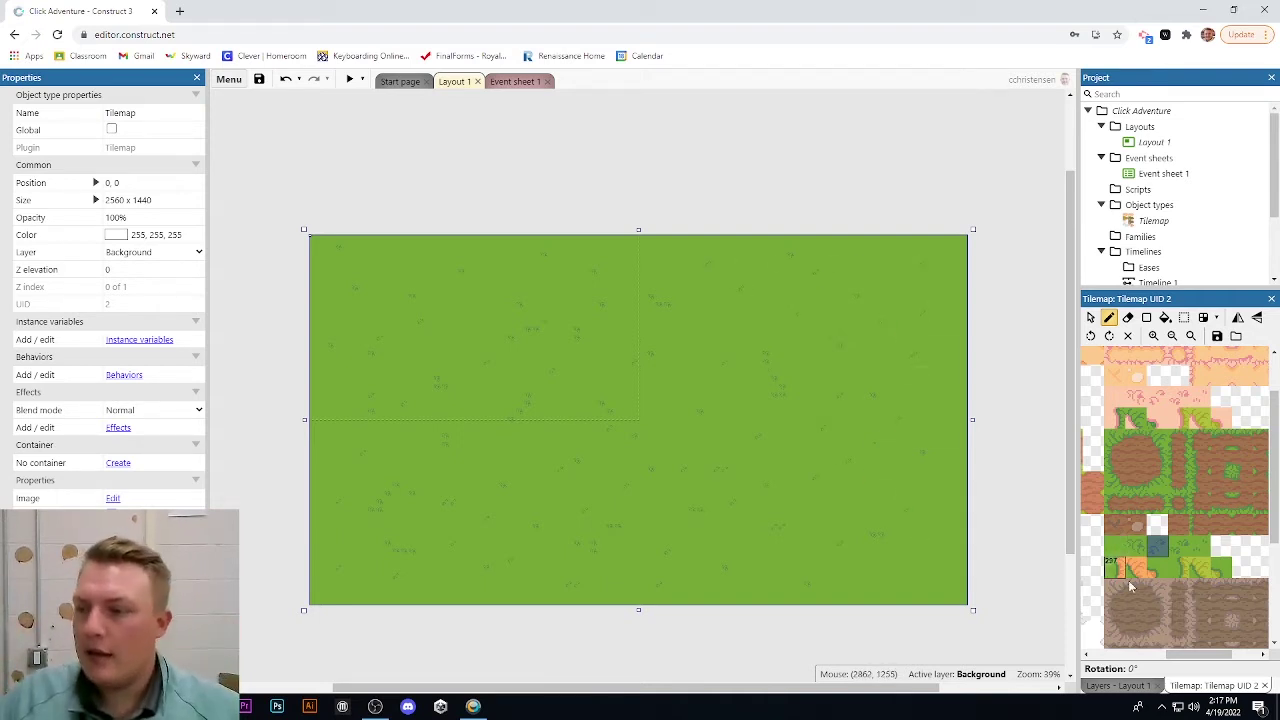
pyautogui.click(1115, 525)
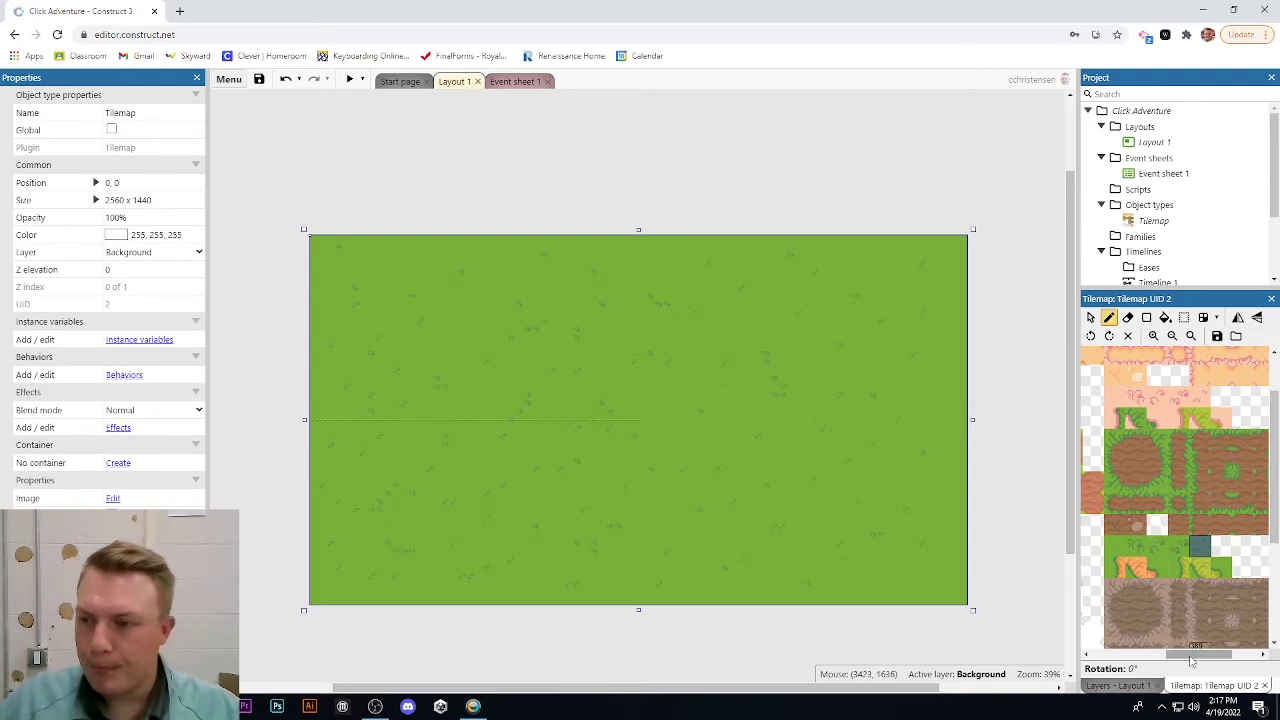
pyautogui.moveTo(1192, 656); pyautogui.dragTo(1110, 660)
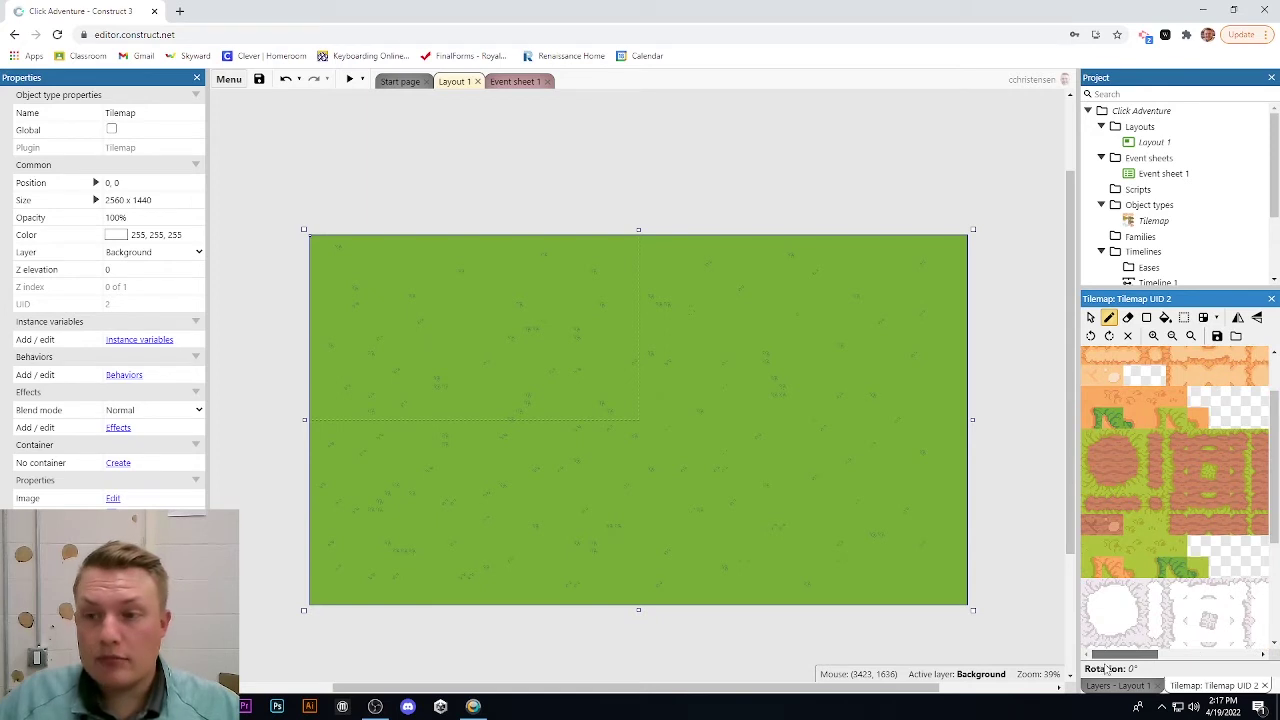
# Outline a snow area in the lower-right corner of the map with the plain white snow tile, bounded by a curved edge
pyautogui.scroll(-3, 1176, 553)
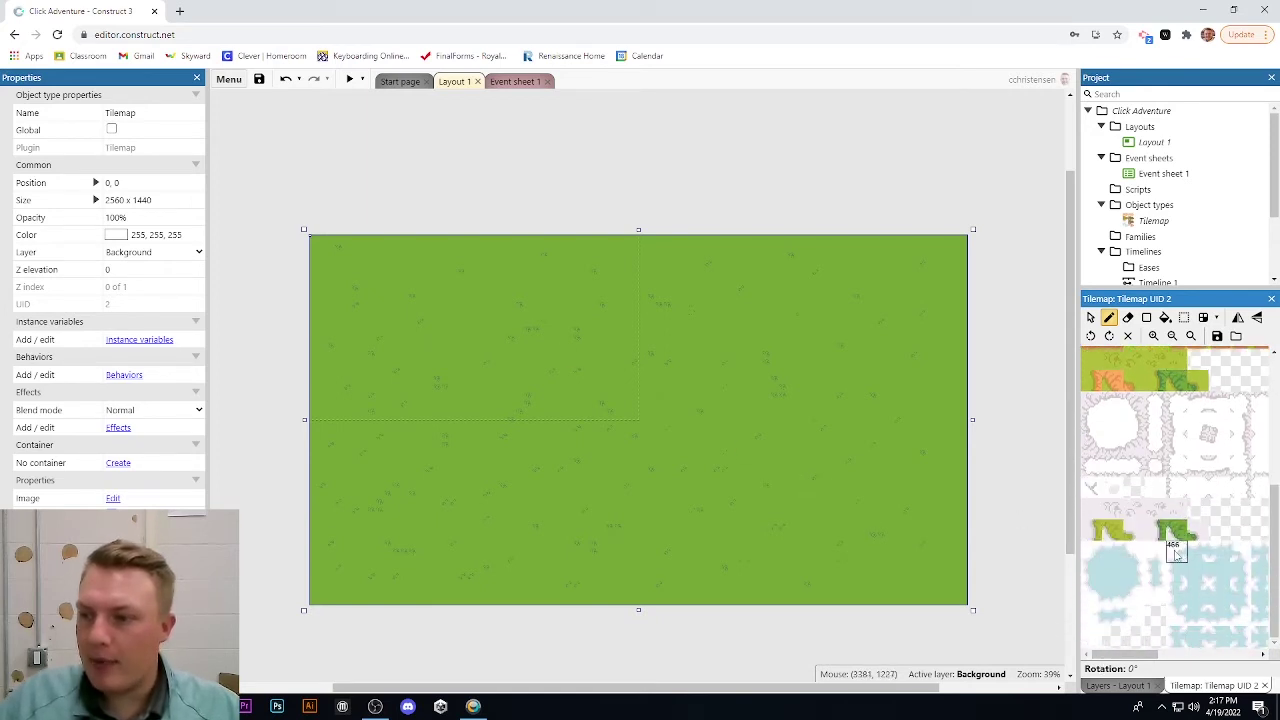
pyautogui.scroll(1, 1130, 468)
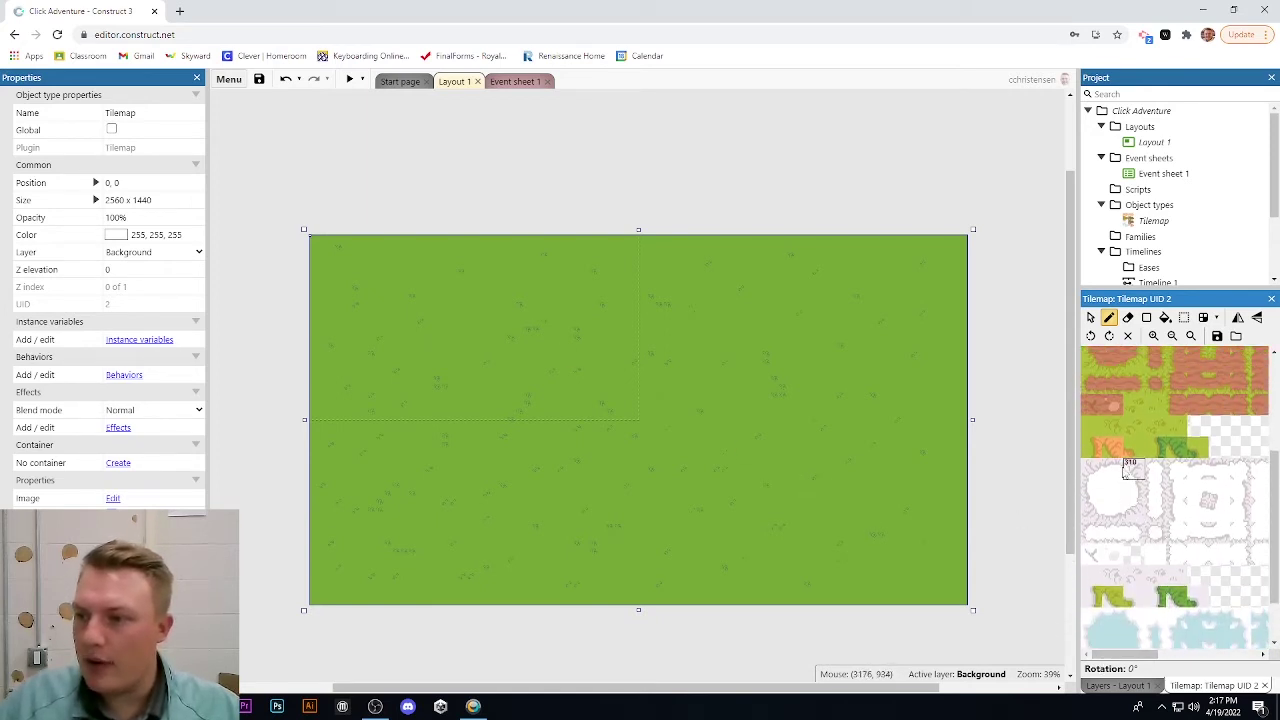
pyautogui.click(1118, 493)
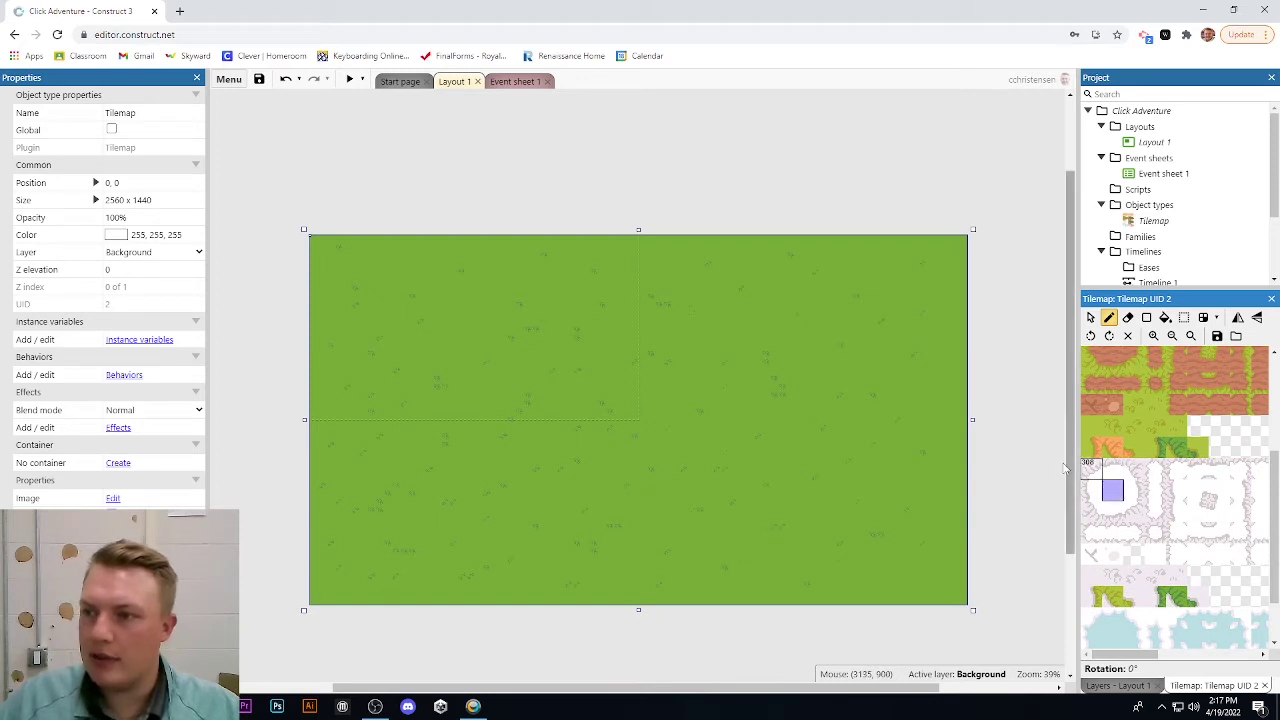
pyautogui.moveTo(694, 603)
pyautogui.mouseDown()
pyautogui.moveTo(678, 603)
pyautogui.moveTo(678, 574)
pyautogui.moveTo(714, 494)
pyautogui.moveTo(824, 436)
pyautogui.moveTo(958, 412)
pyautogui.moveTo(964, 600)
pyautogui.moveTo(679, 607)
pyautogui.mouseUp()
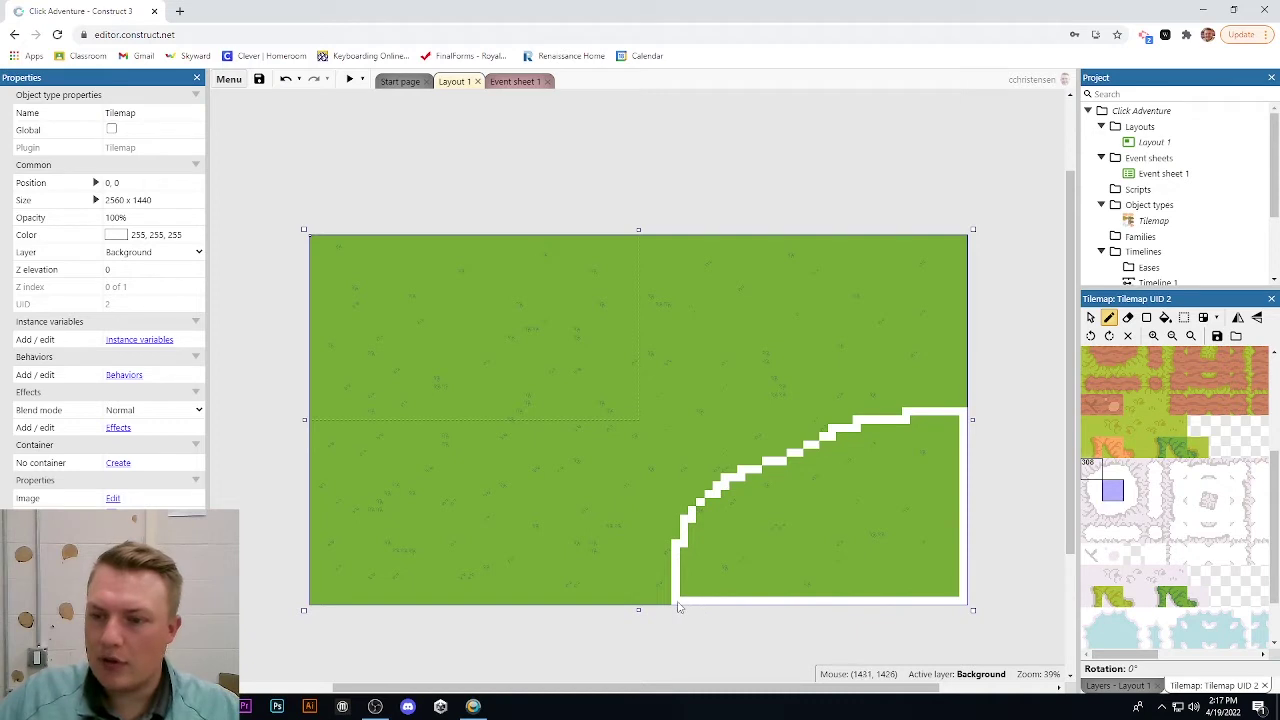
# Flood-fill the outlined snow area with plain white and paint over the grass-tuft tiles left inside it
pyautogui.click(1165, 317)
pyautogui.click(1092, 385)
pyautogui.click(827, 531)
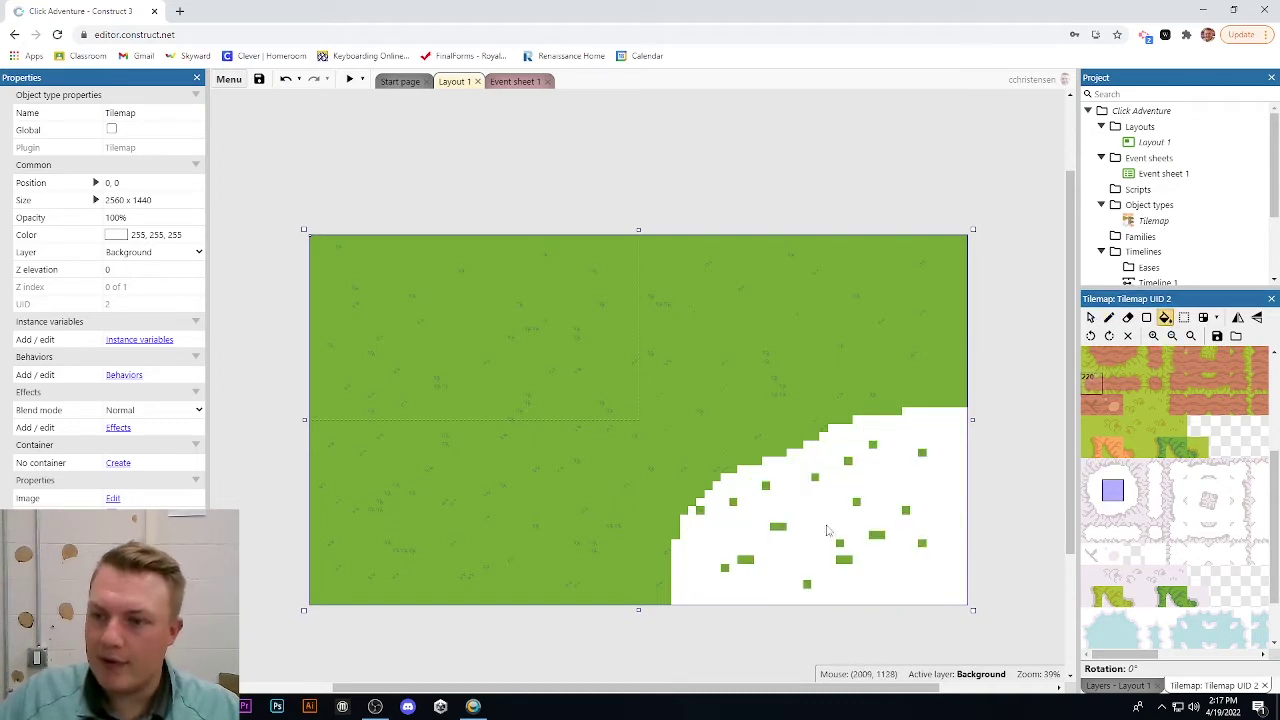
pyautogui.click(1112, 352)
pyautogui.click(1109, 317)
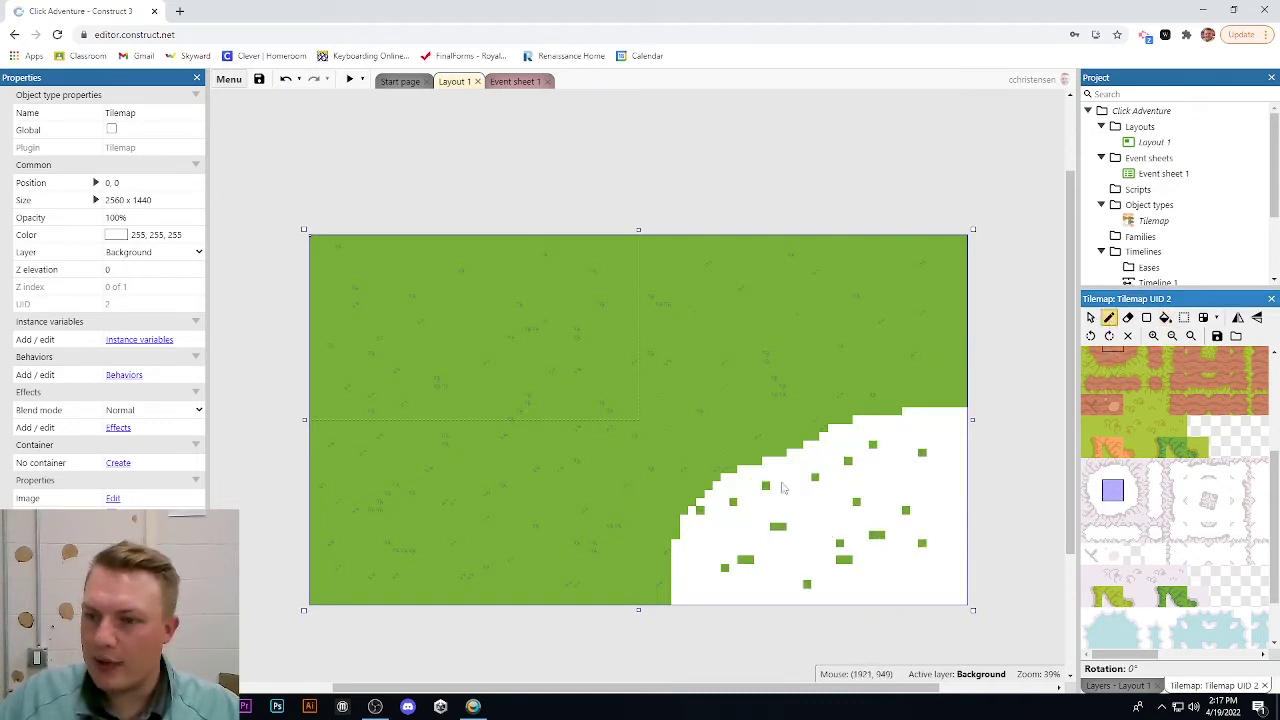
pyautogui.moveTo(783, 488)
pyautogui.mouseDown()
pyautogui.moveTo(703, 513)
pyautogui.moveTo(783, 534)
pyautogui.moveTo(719, 572)
pyautogui.moveTo(768, 564)
pyautogui.moveTo(807, 583)
pyautogui.moveTo(843, 568)
pyautogui.moveTo(832, 557)
pyautogui.moveTo(845, 548)
pyautogui.moveTo(928, 544)
pyautogui.moveTo(909, 514)
pyautogui.moveTo(832, 498)
pyautogui.moveTo(817, 475)
pyautogui.moveTo(886, 447)
pyautogui.moveTo(930, 462)
pyautogui.mouseUp()
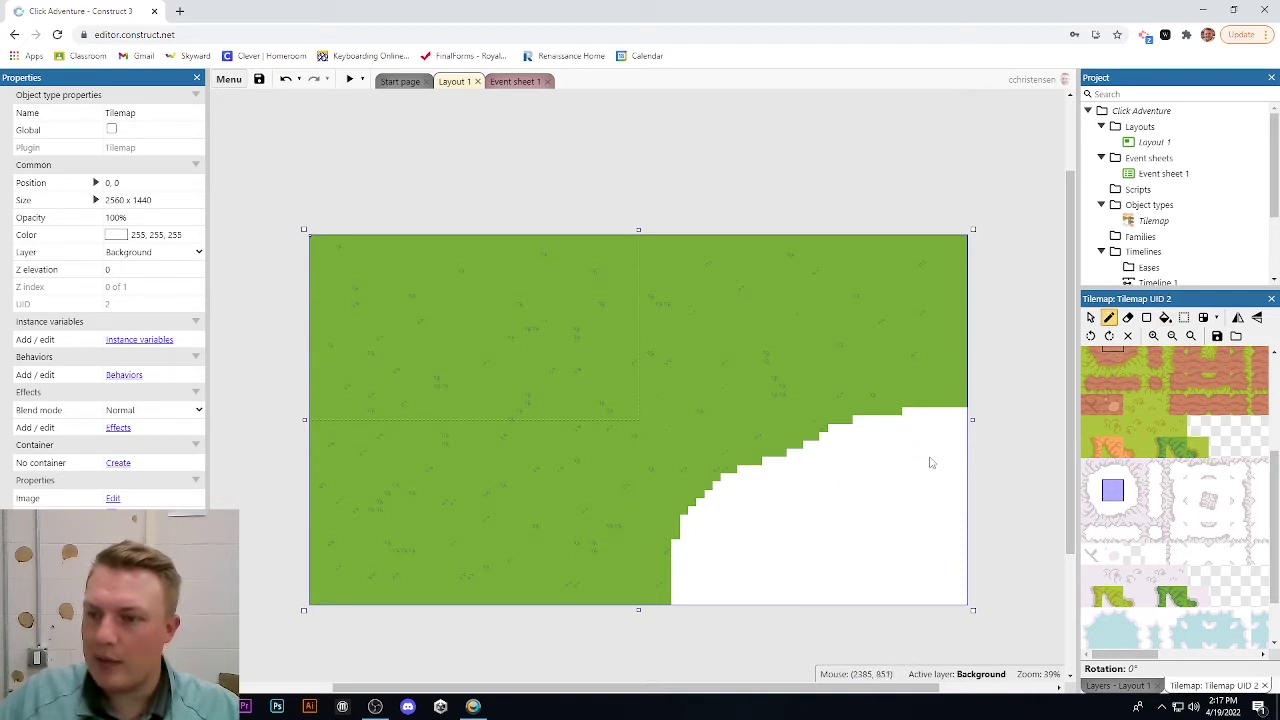
# Outline a dirt area in the map's lower-left corner with the plain dark brown tile, curving down to meet the snow
pyautogui.moveTo(1136, 655); pyautogui.dragTo(1185, 656)
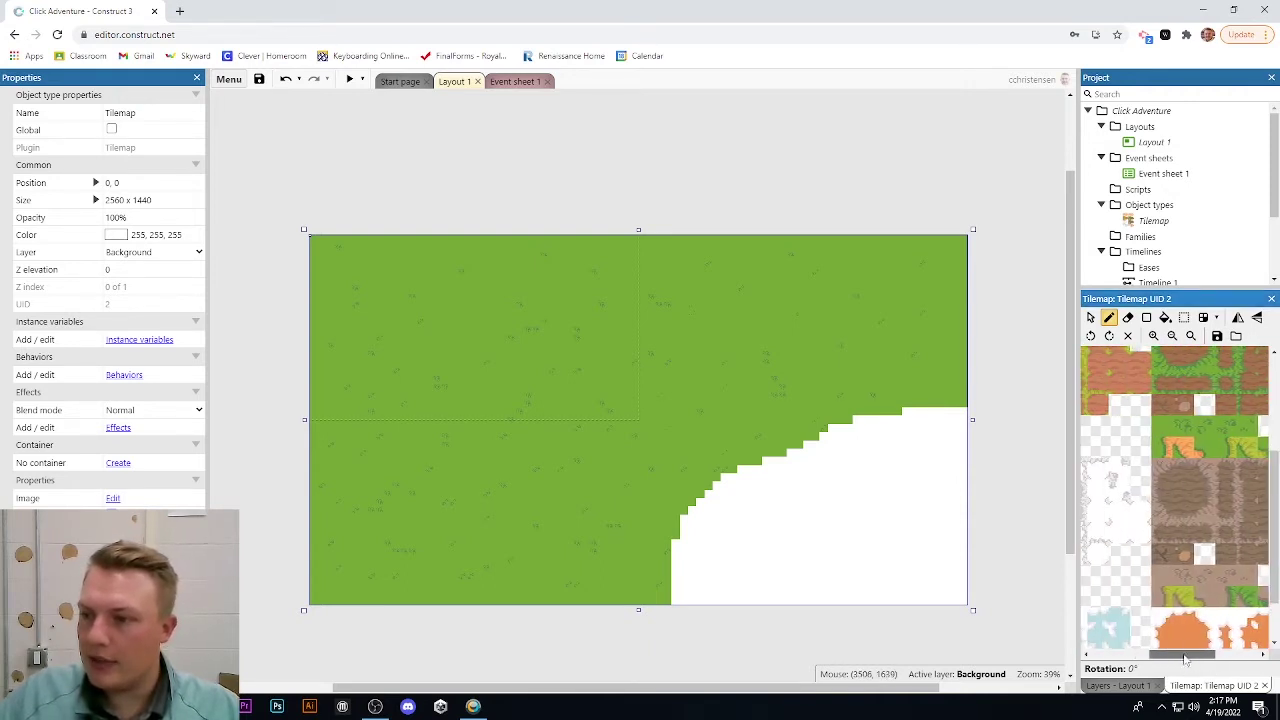
pyautogui.click(1183, 490)
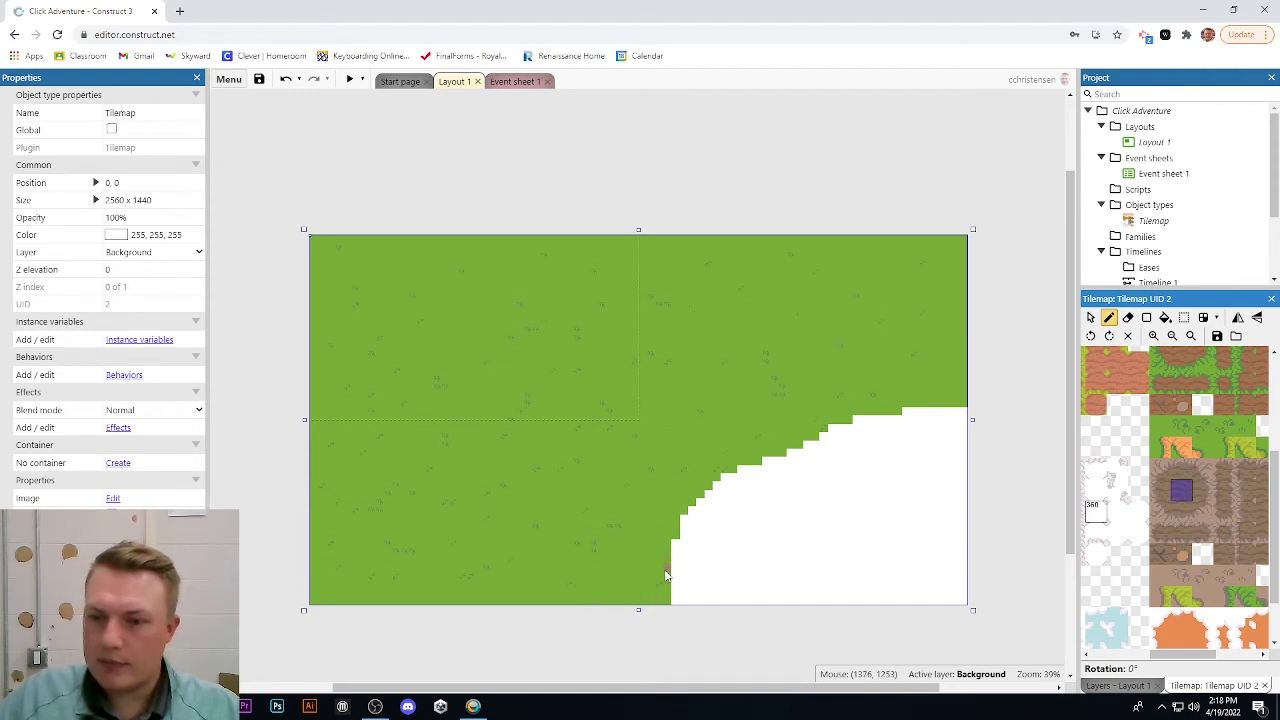
pyautogui.moveTo(670, 605); pyautogui.dragTo(643, 517)
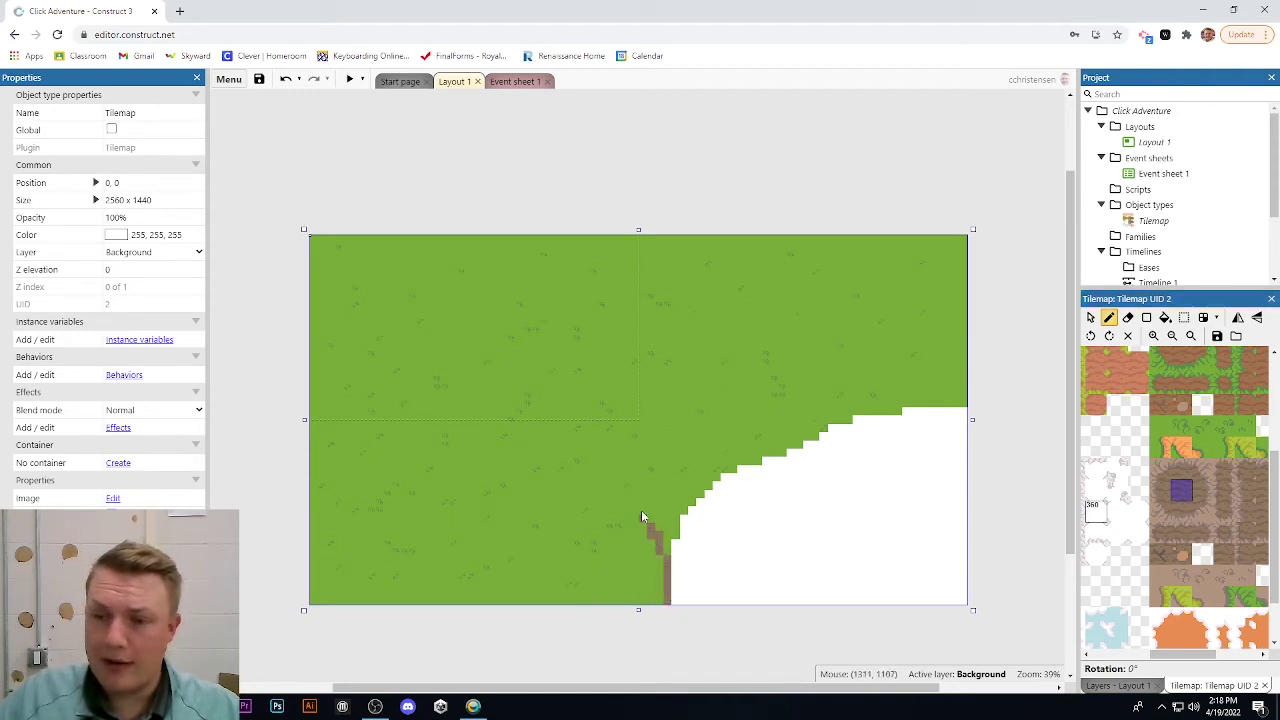
pyautogui.moveTo(327, 443); pyautogui.dragTo(314, 485)
pyautogui.moveTo(311, 588); pyautogui.dragTo(668, 604)
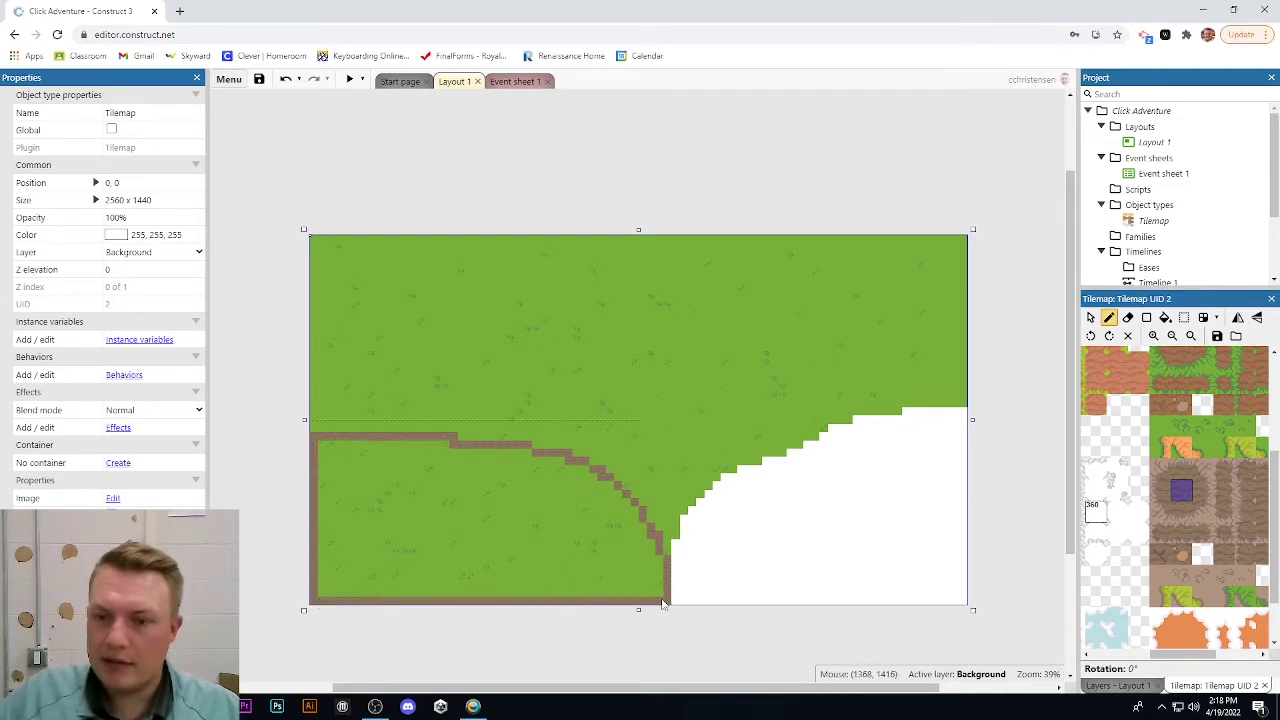
# Flood-fill the outlined dirt area with dark brown and paint over the leftover grass-tuft tiles inside it
pyautogui.click(1165, 317)
pyautogui.click(563, 541)
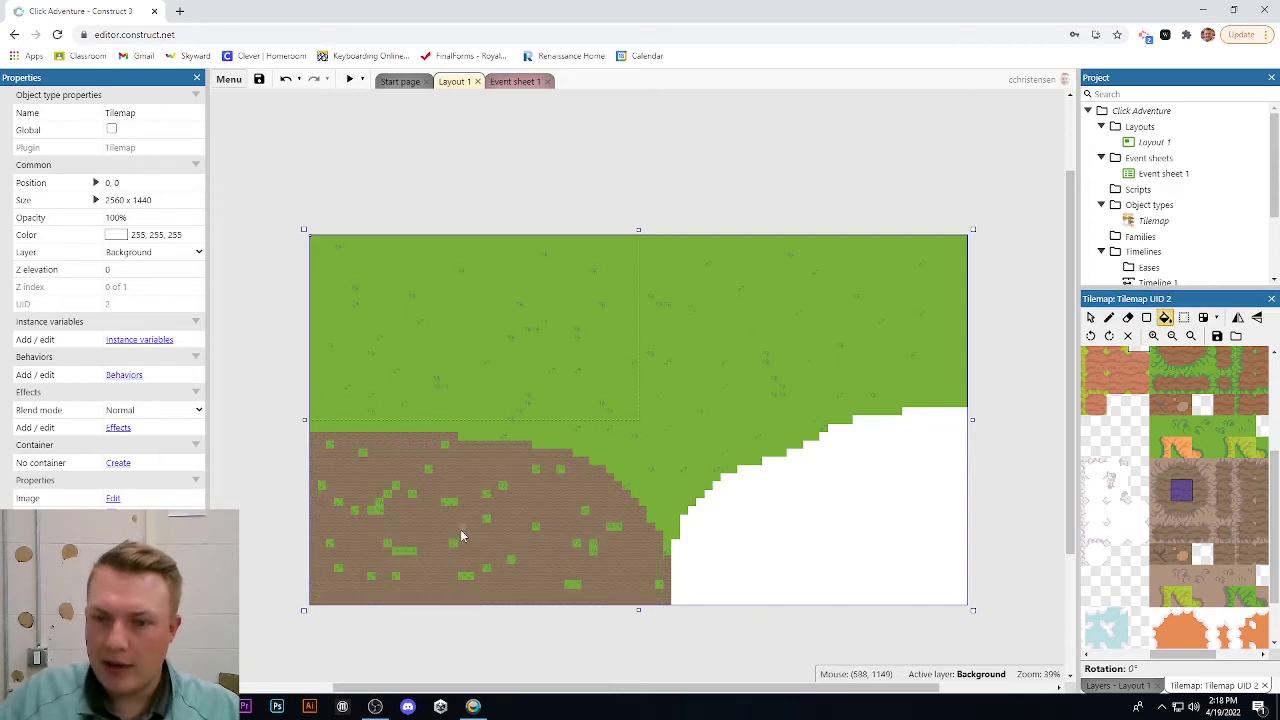
pyautogui.click(1109, 317)
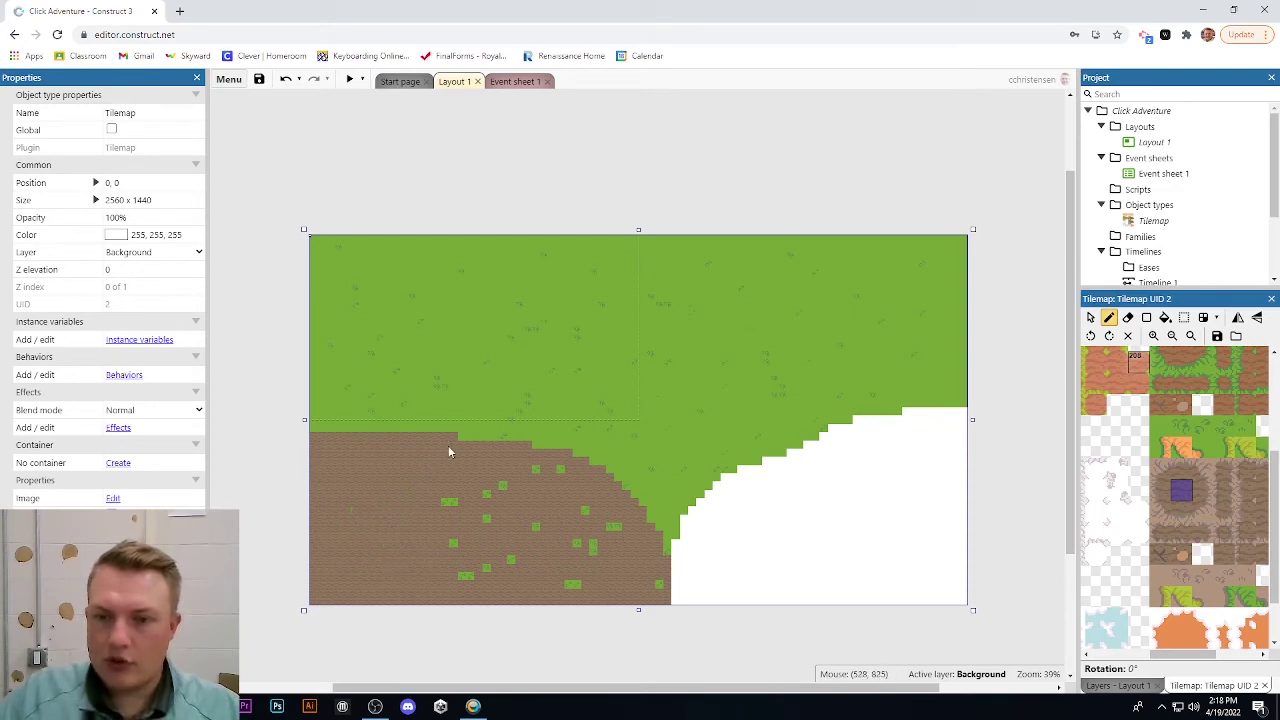
pyautogui.click(450, 502)
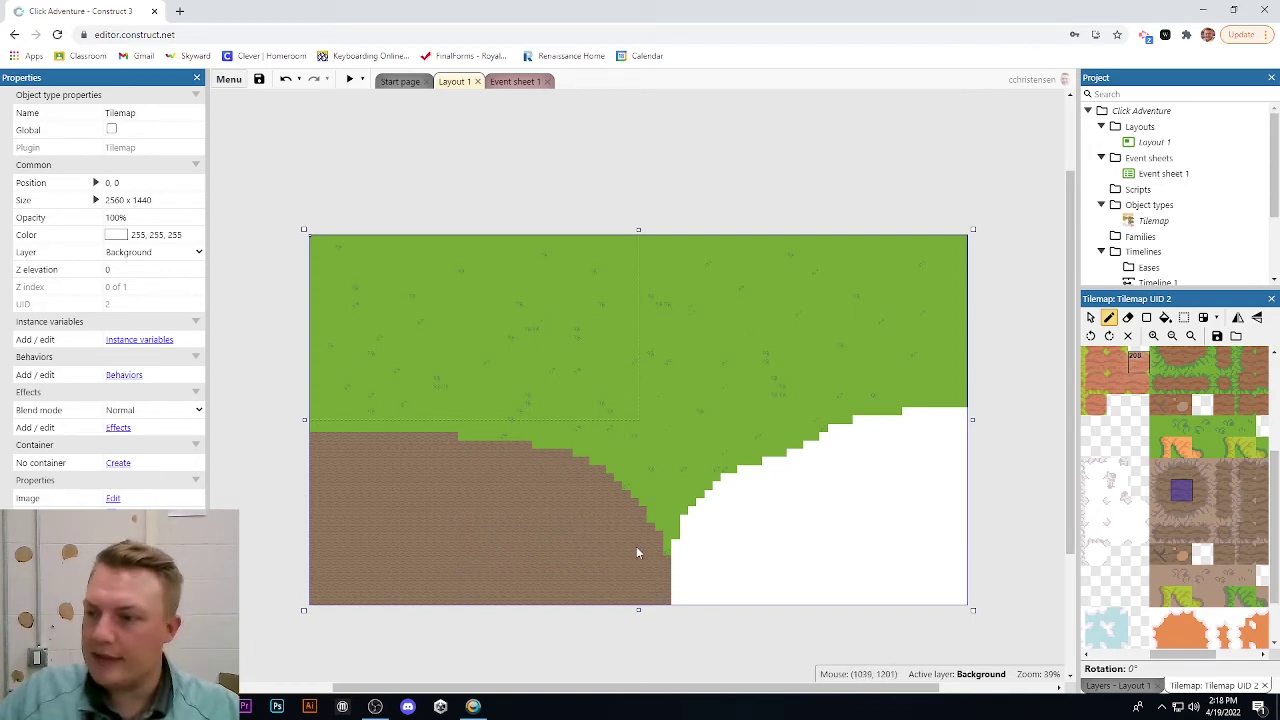
# Scatter the dark brown twig-mark tile and the stone tile across the dirt area
pyautogui.click(1160, 555)
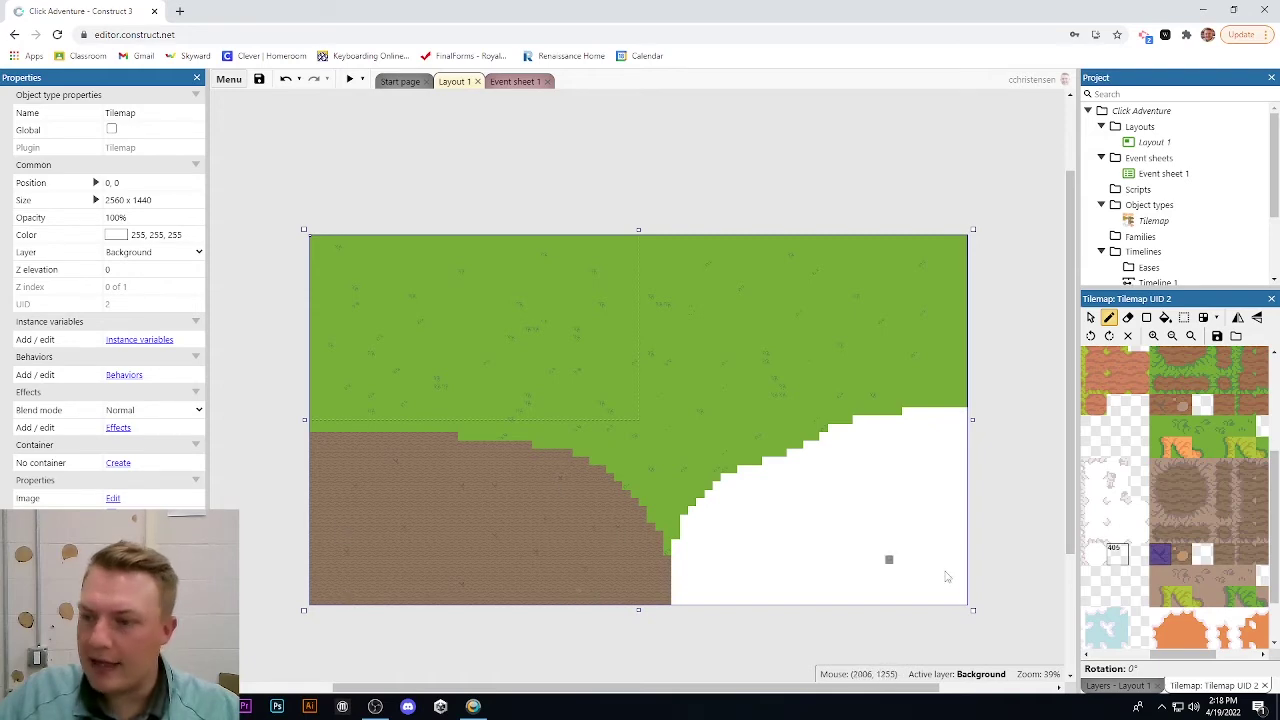
pyautogui.click(1181, 555)
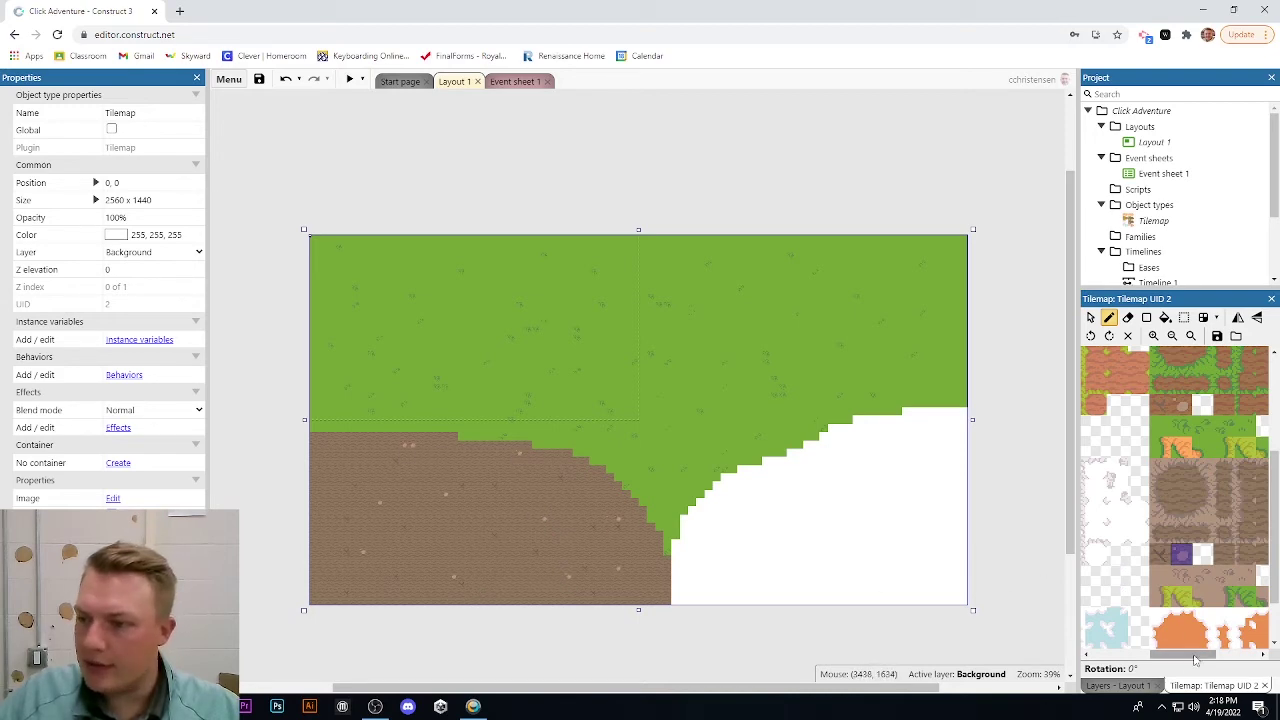
# Scatter the white twig-mark tile across the snow area with the pencil tool
pyautogui.moveTo(1195, 658); pyautogui.dragTo(1130, 658)
pyautogui.scroll(-2, 1150, 560)
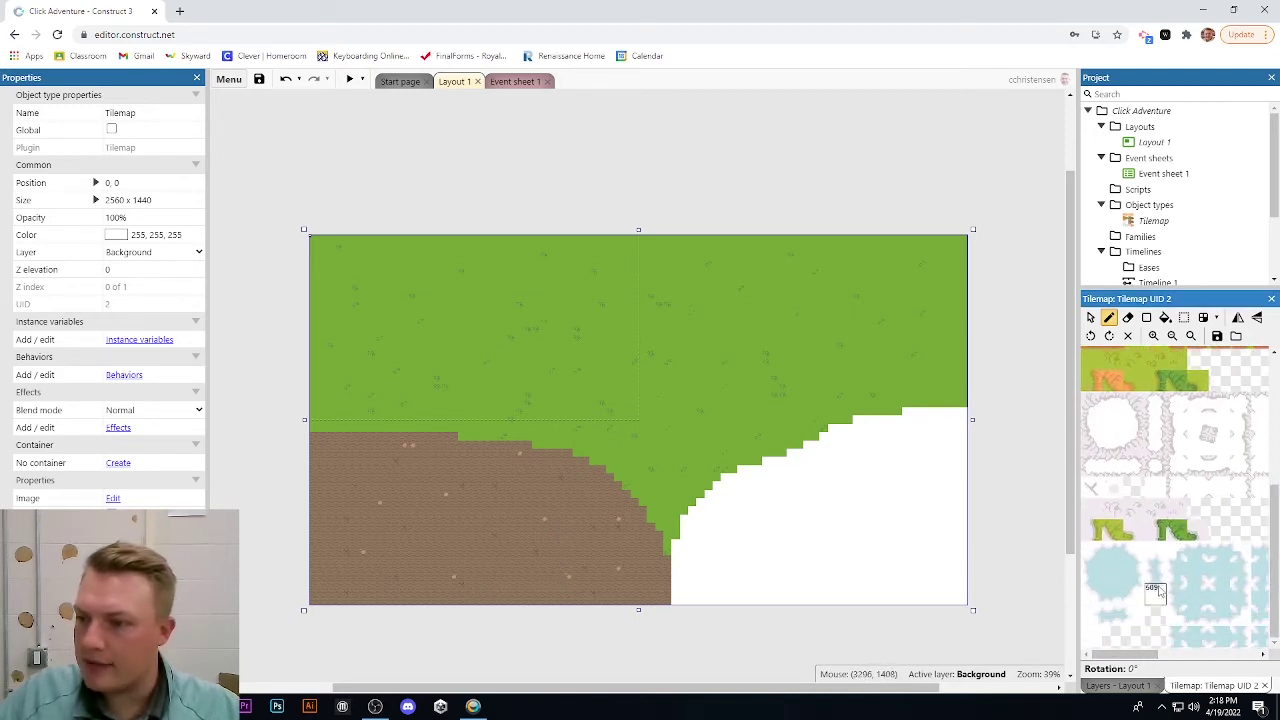
pyautogui.scroll(1, 1151, 512)
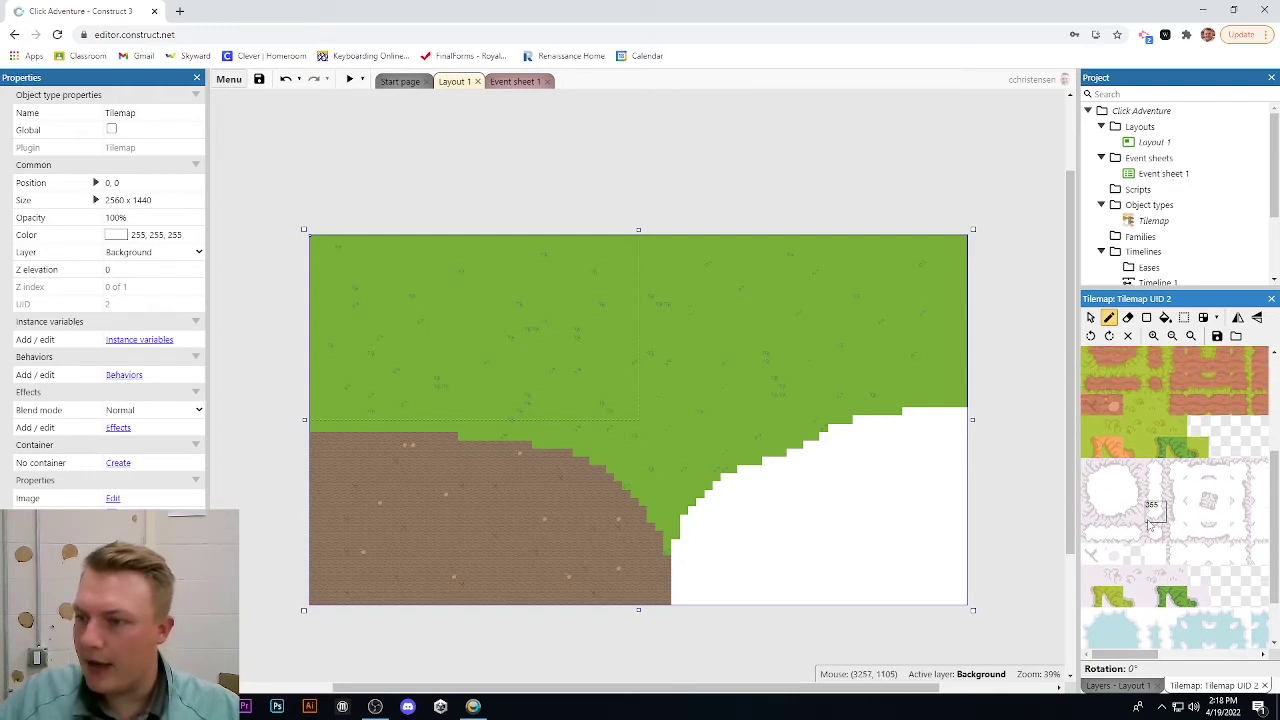
pyautogui.scroll(-2, 1180, 560)
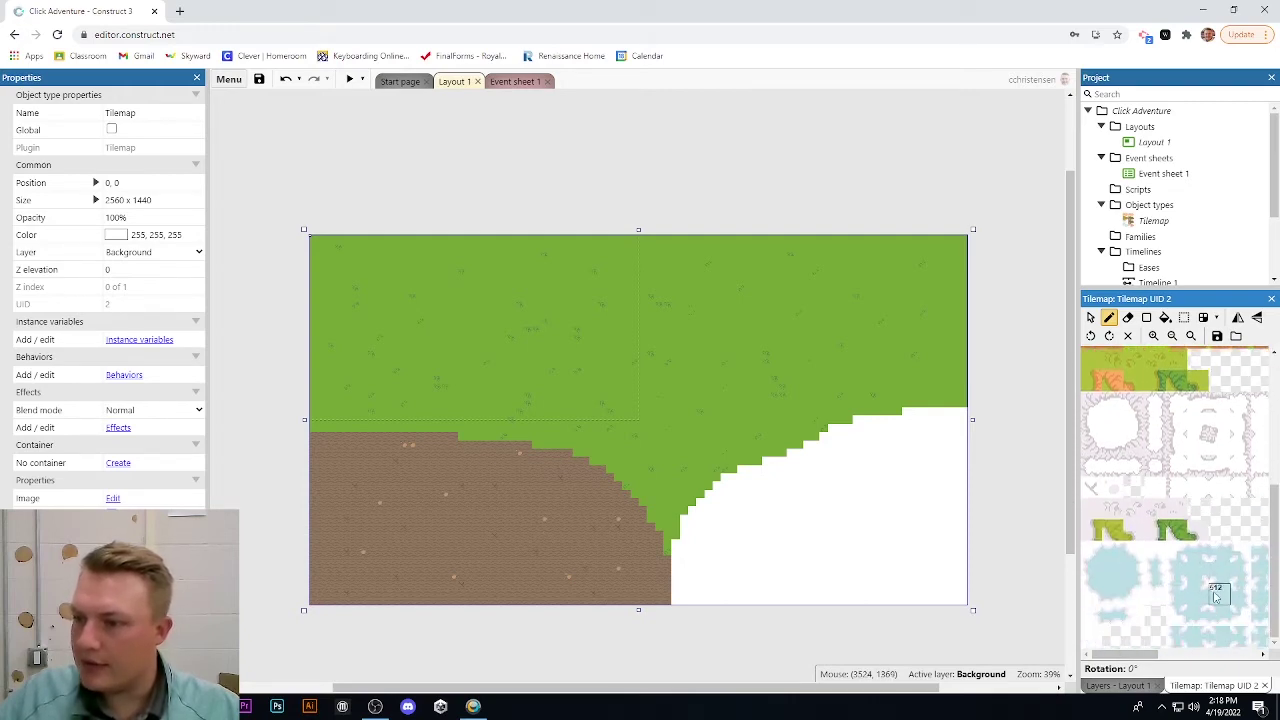
pyautogui.moveTo(1125, 655); pyautogui.dragTo(1215, 662)
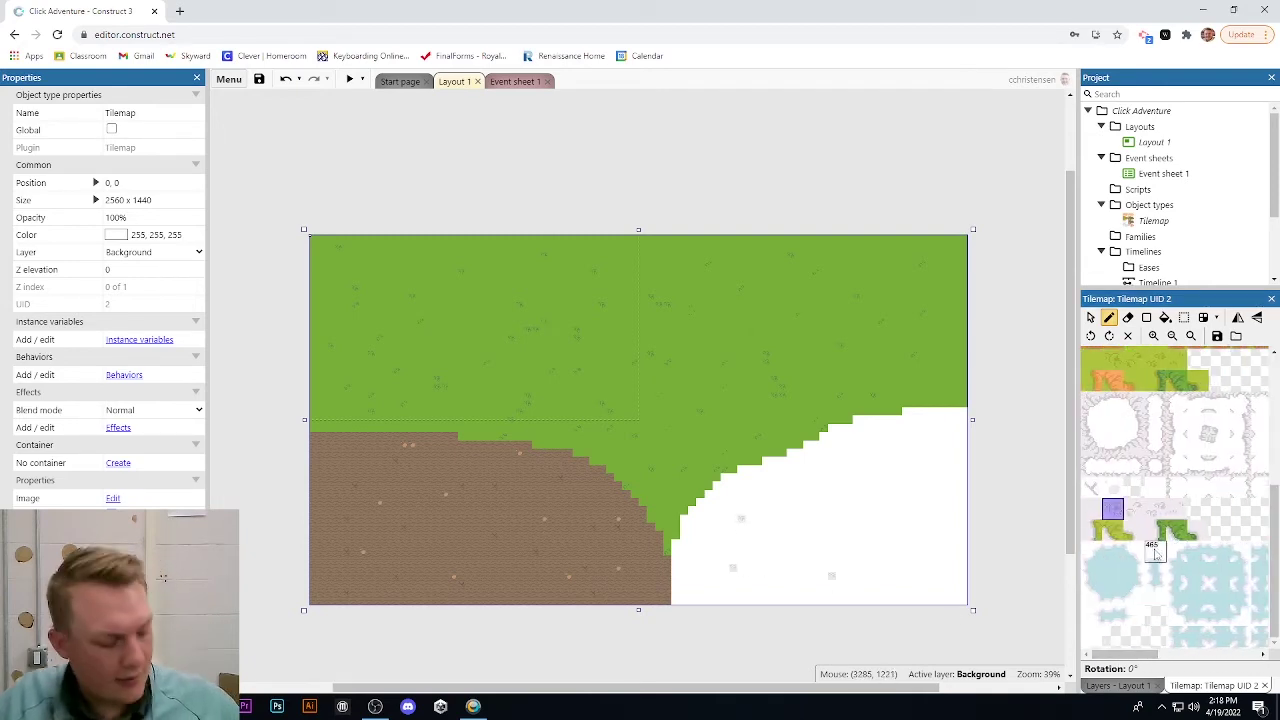
pyautogui.click(1090, 488)
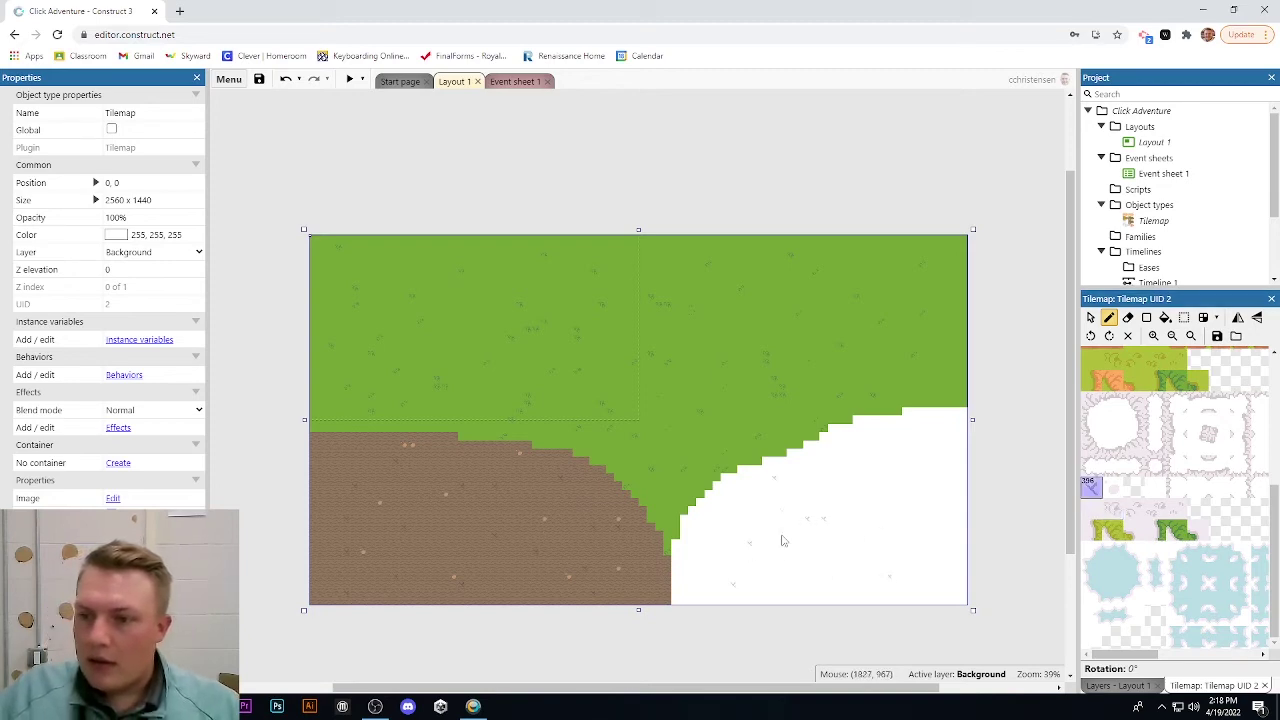
pyautogui.click(876, 527)
pyautogui.click(863, 475)
pyautogui.click(924, 449)
pyautogui.click(928, 502)
pyautogui.click(893, 491)
pyautogui.click(935, 560)
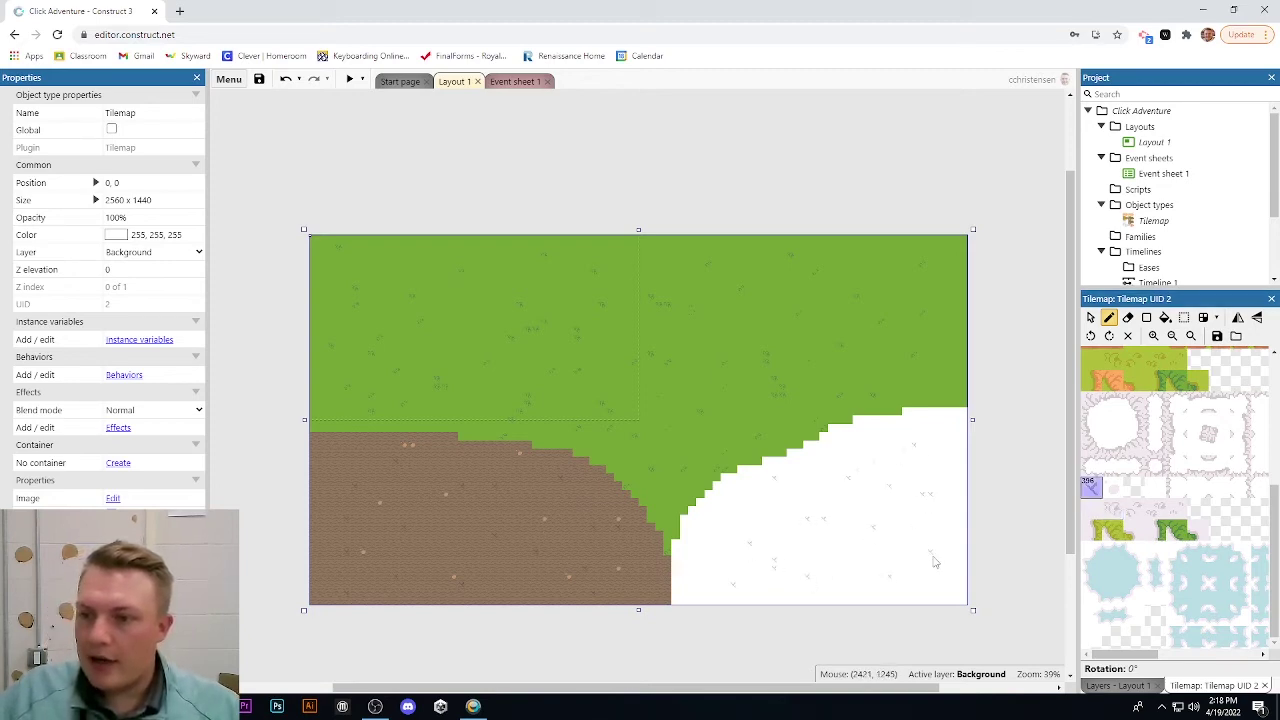
pyautogui.click(923, 585)
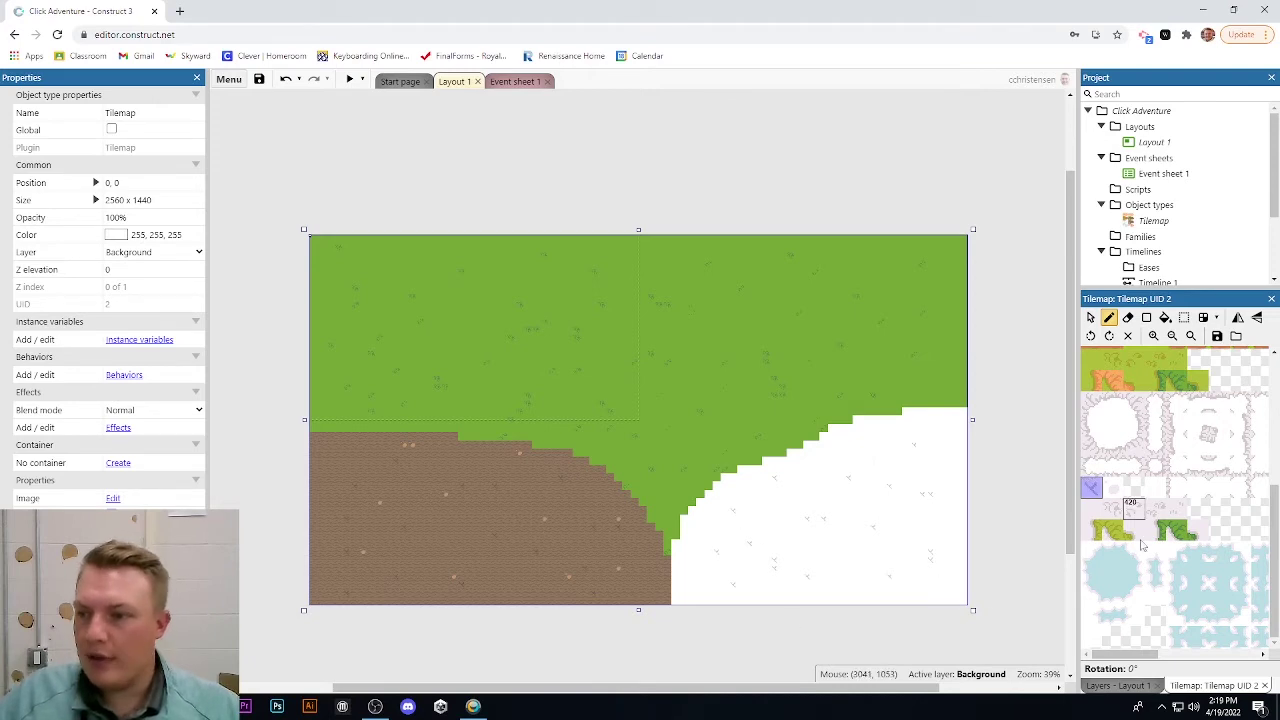
pyautogui.moveTo(1140, 653); pyautogui.dragTo(1168, 653)
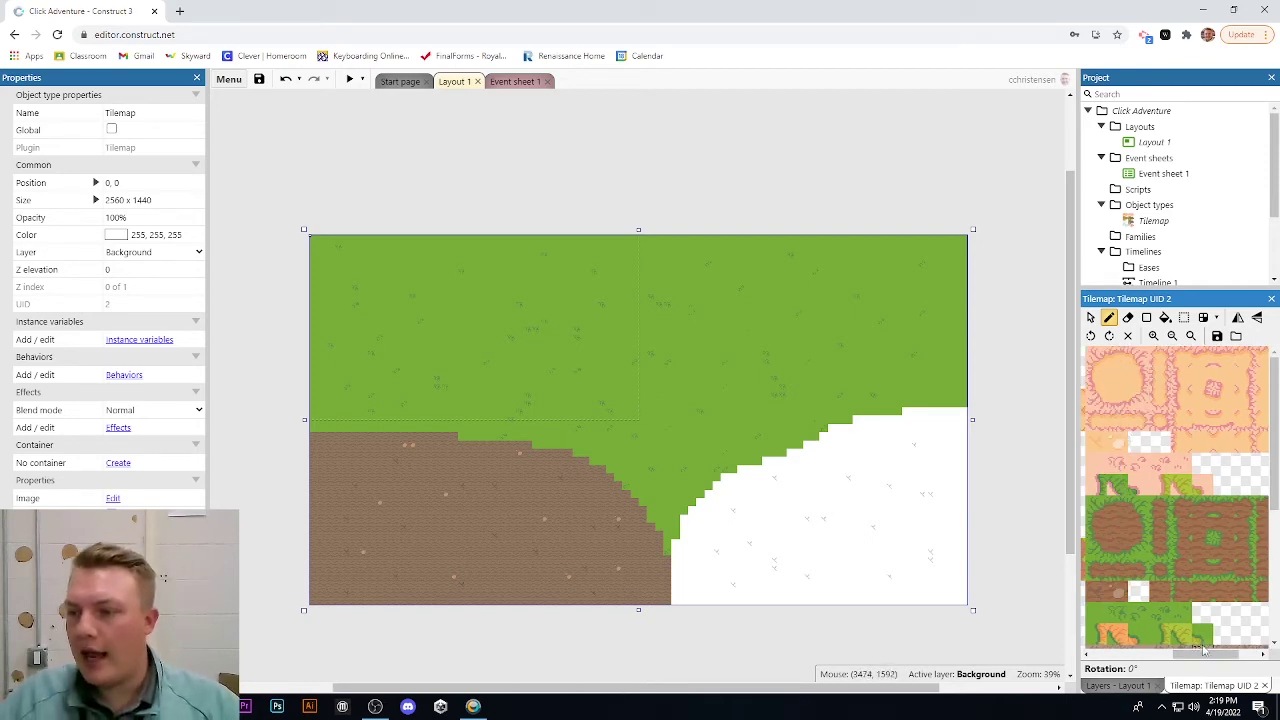
pyautogui.moveTo(1138, 580); pyautogui.dragTo(1073, 578, button='middle')
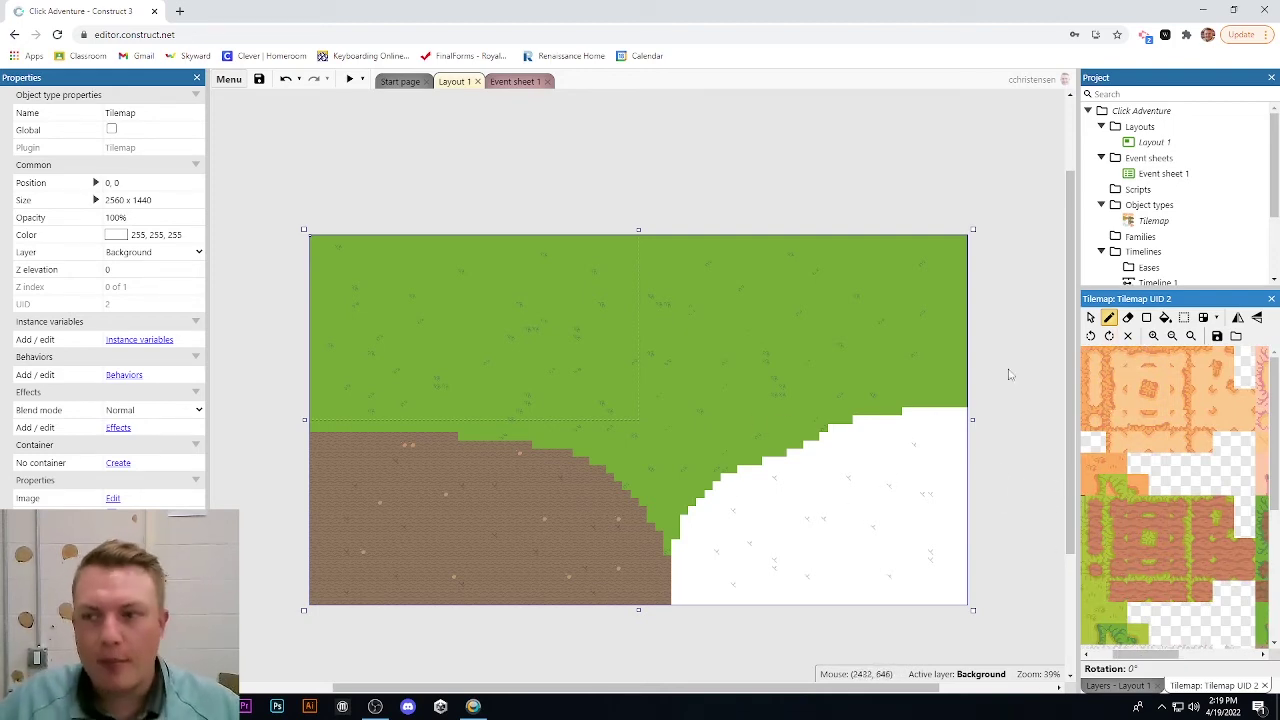
pyautogui.click(1095, 358)
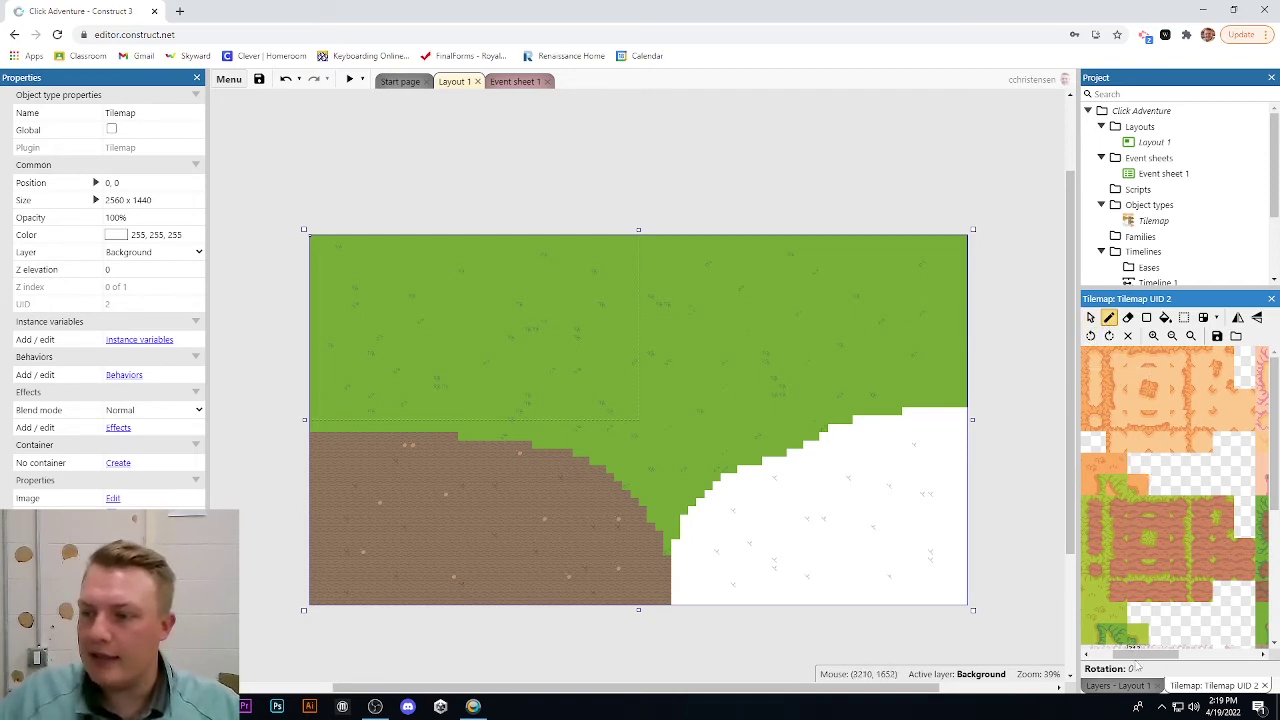
pyautogui.hscroll(1, 1137, 658)
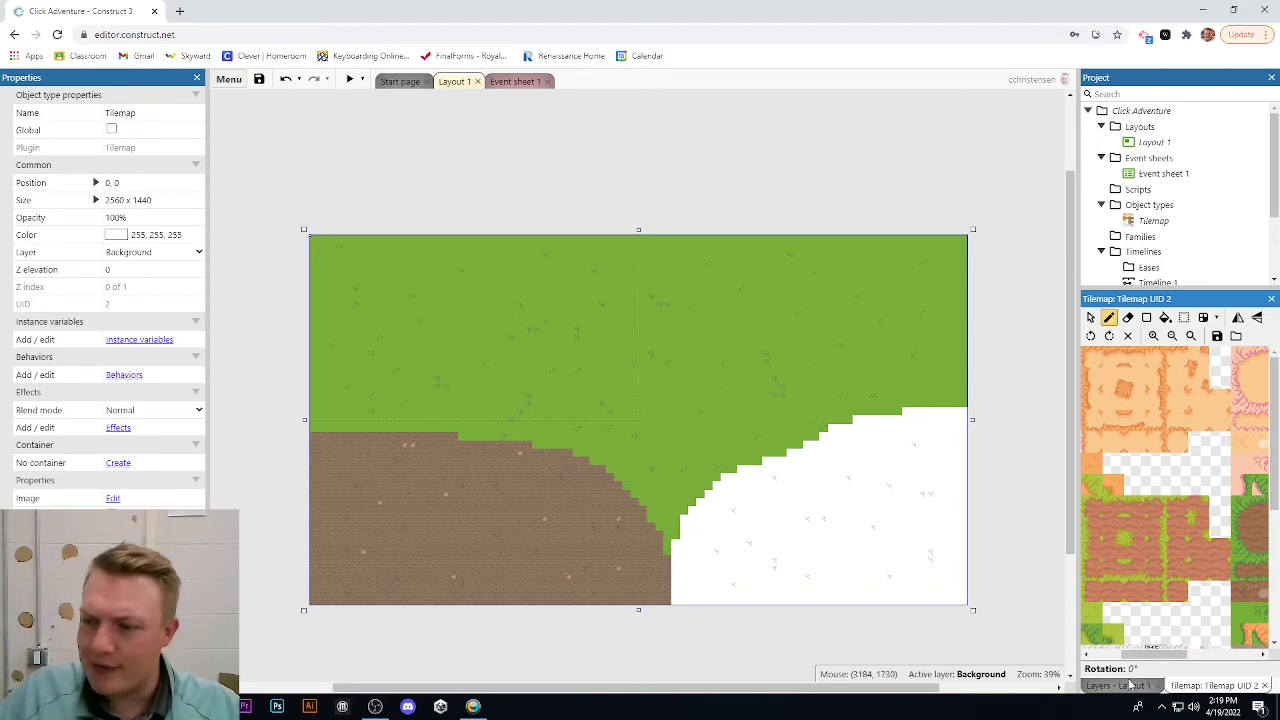
pyautogui.hscroll(-4, 1135, 660)
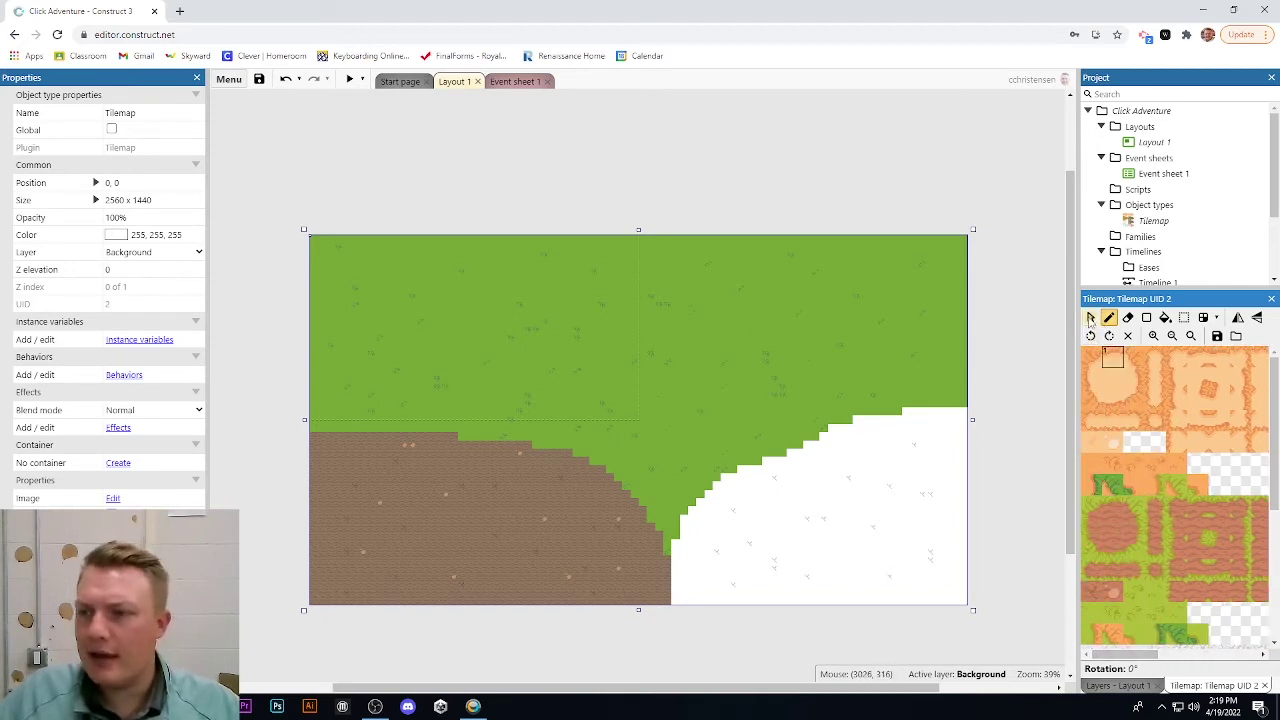
# Stop drawing tiles and rename the tilemap object to Background
pyautogui.click(1091, 318)
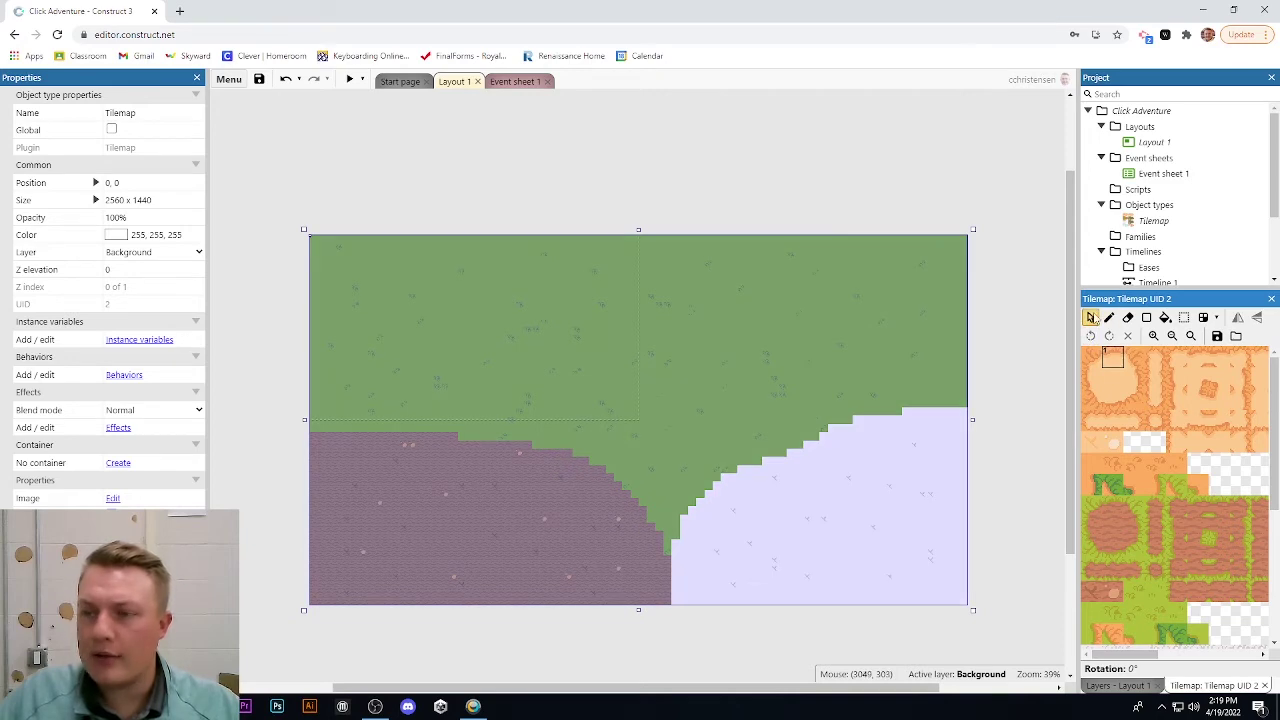
pyautogui.click(1118, 686)
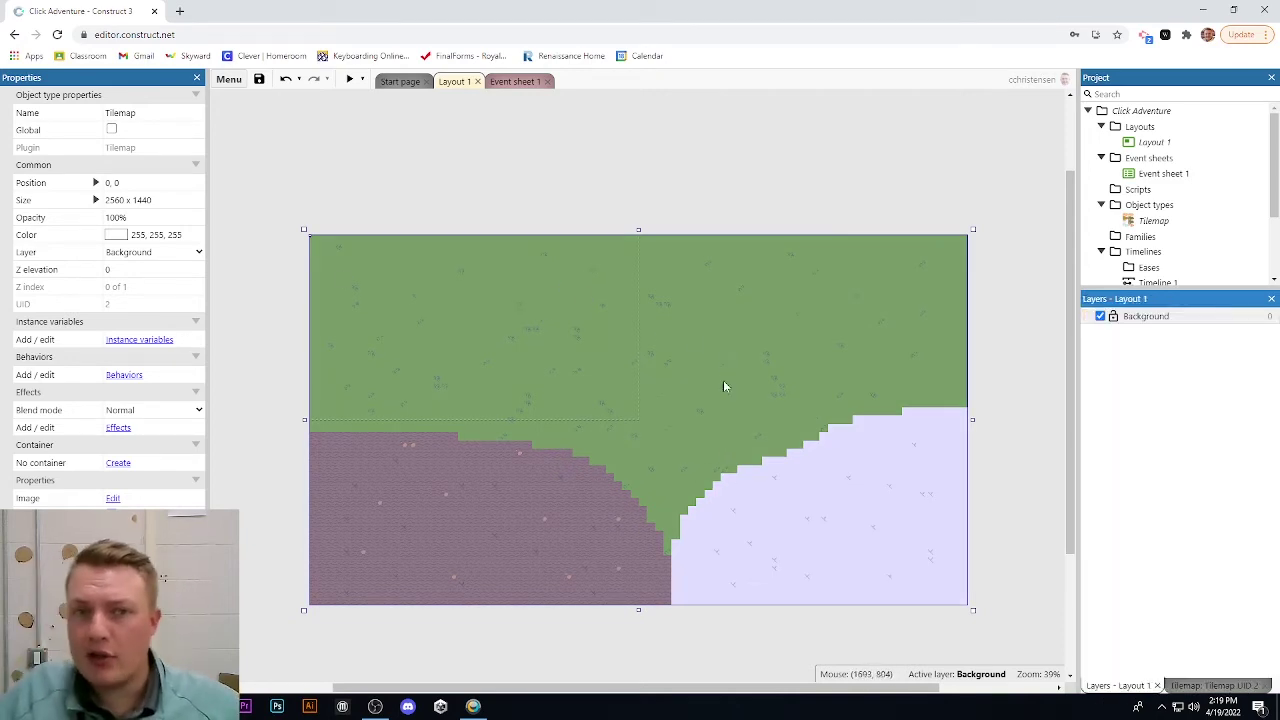
pyautogui.click(120, 113)
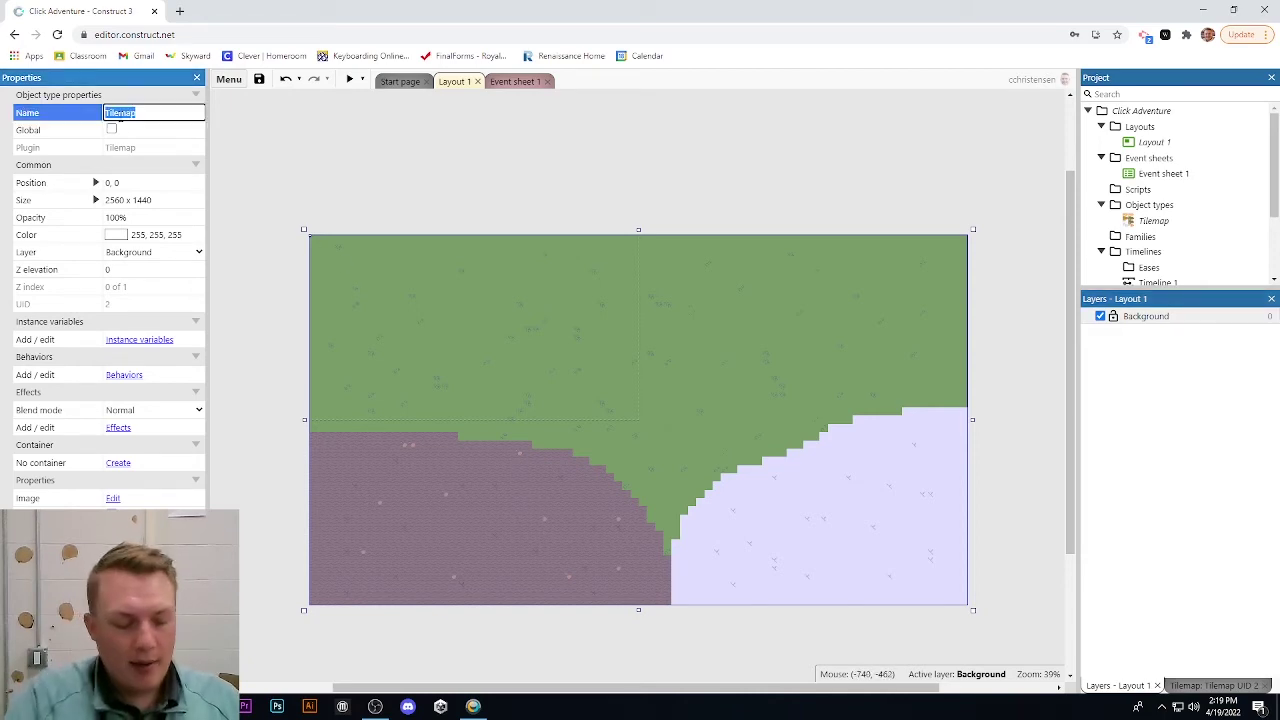
pyautogui.write('Back')
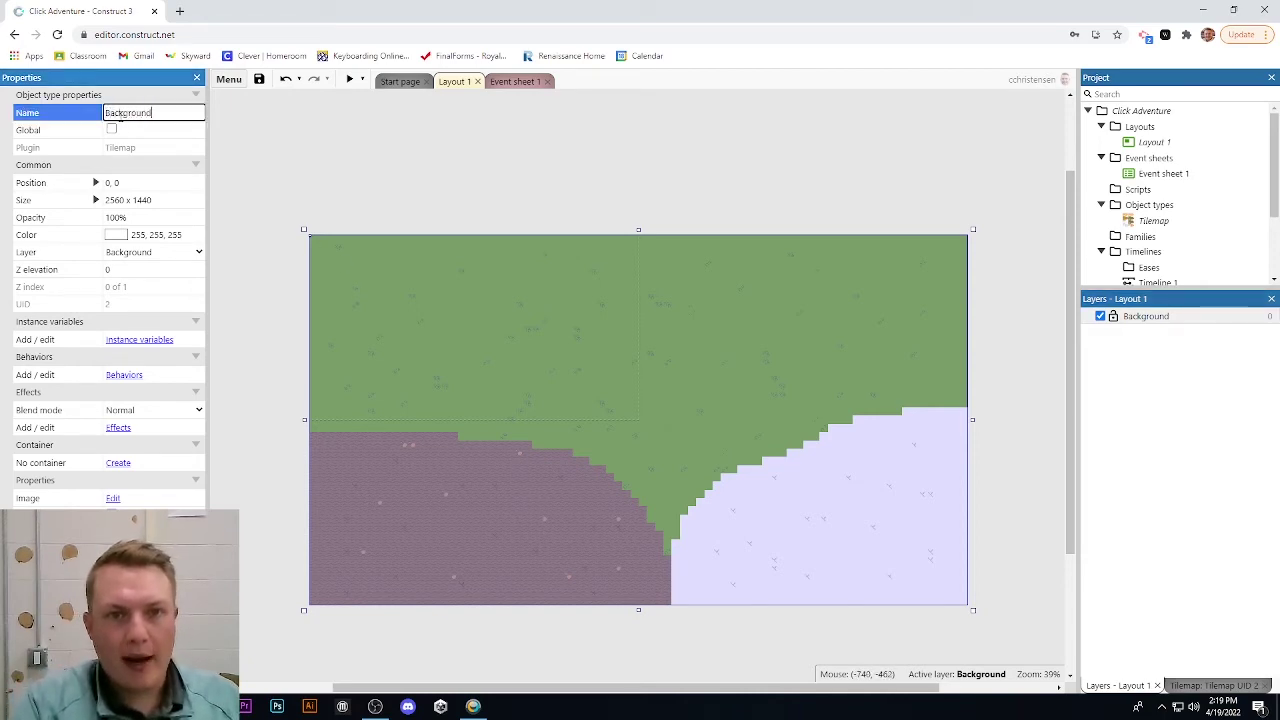
pyautogui.write('ground')
pyautogui.press('Return')
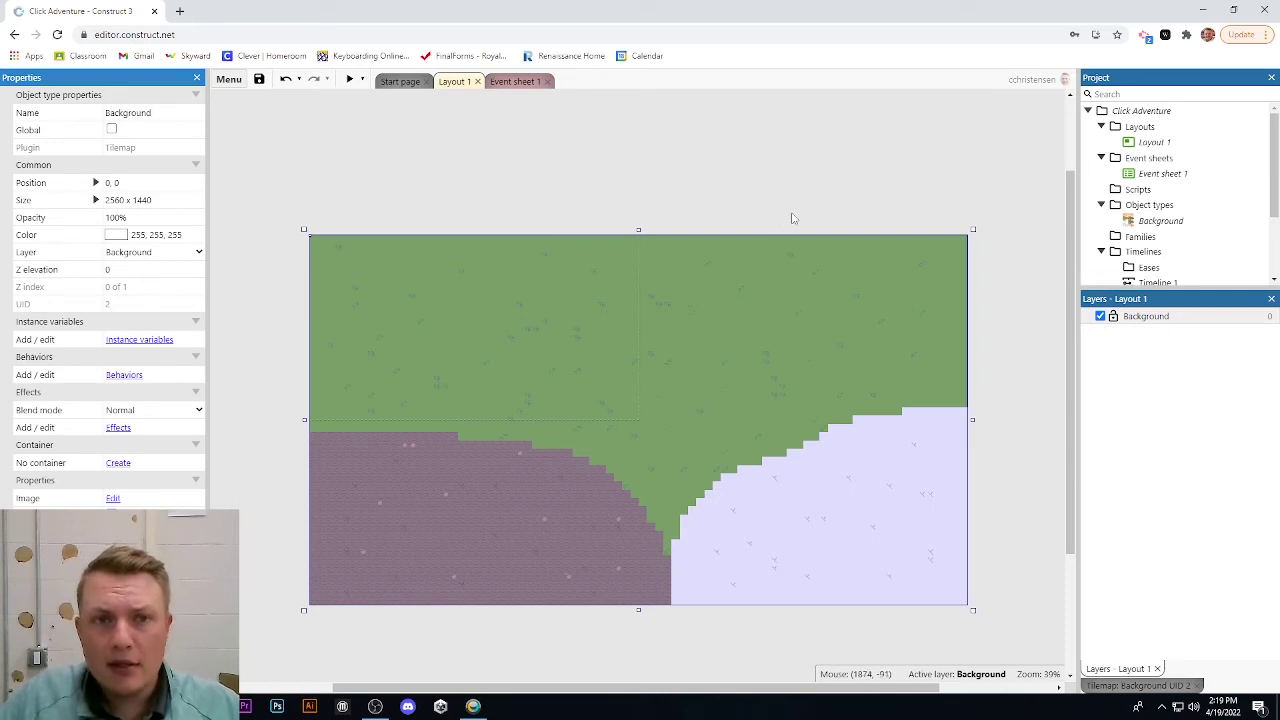
# Lock the Background layer and add a layer named Obstacles above it
pyautogui.click(1114, 317)
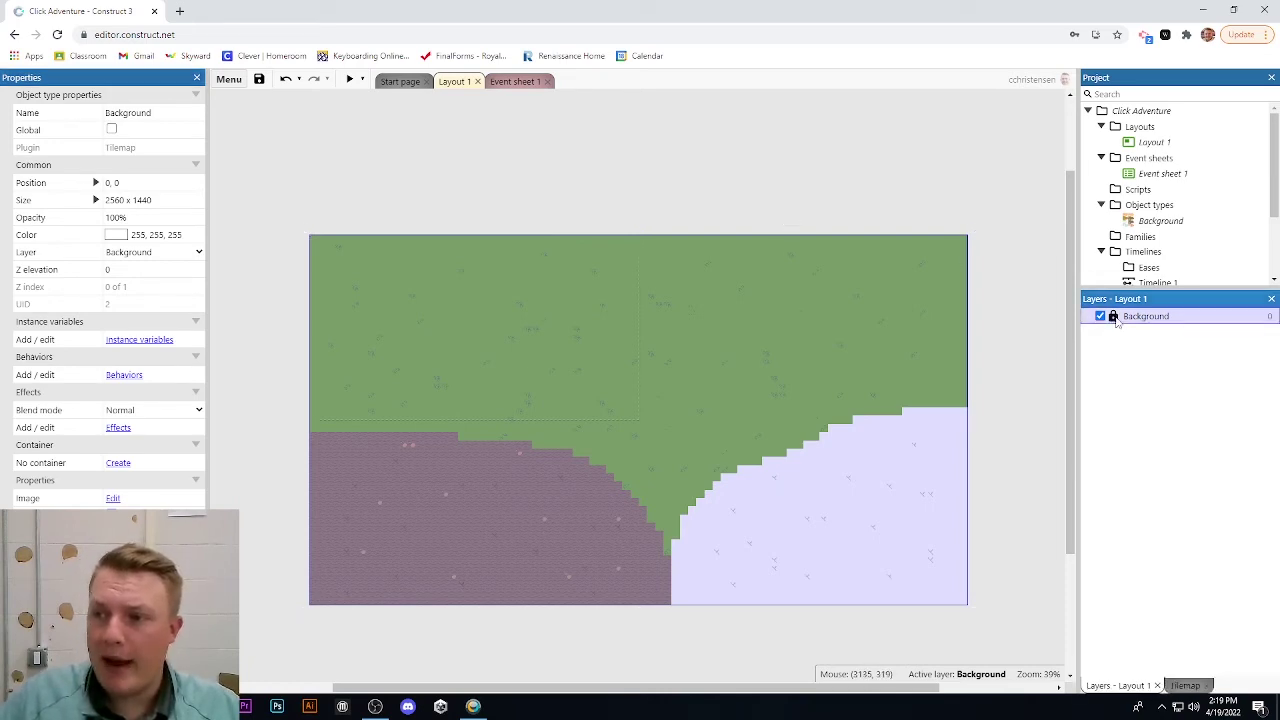
pyautogui.rightClick(1159, 394)
pyautogui.click(1147, 353)
pyautogui.rightClick(1157, 393)
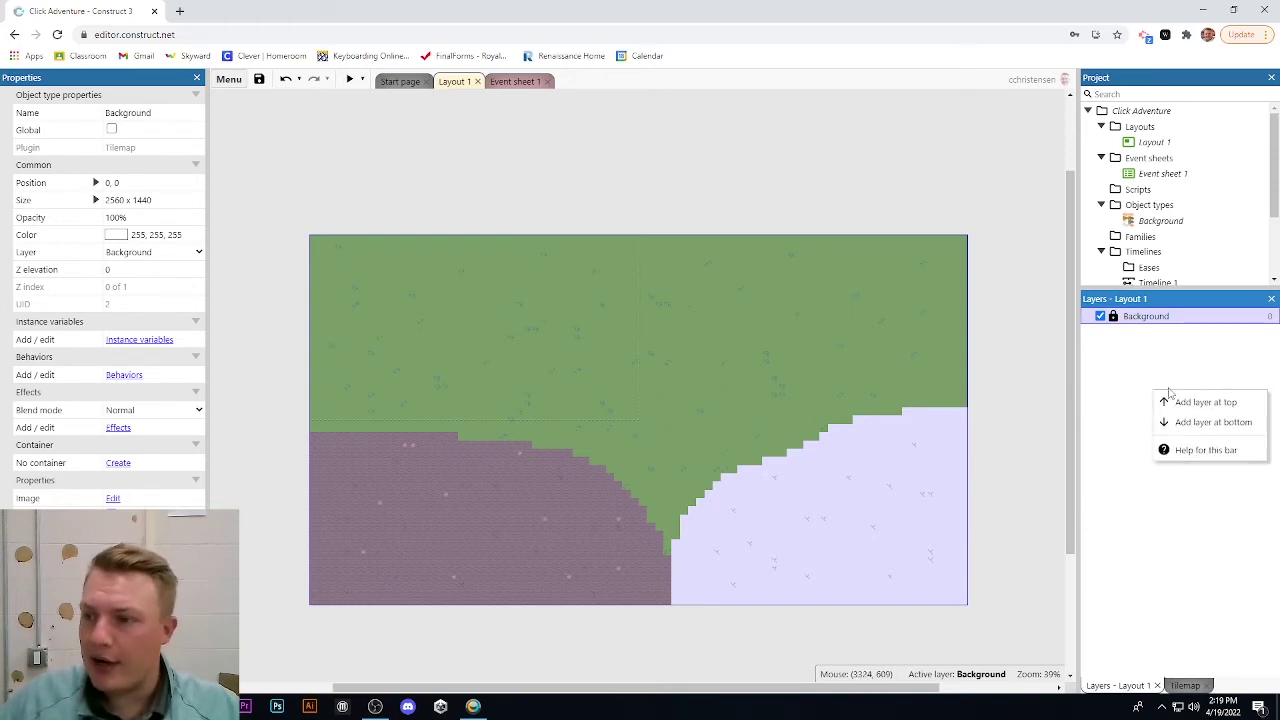
pyautogui.click(1200, 403)
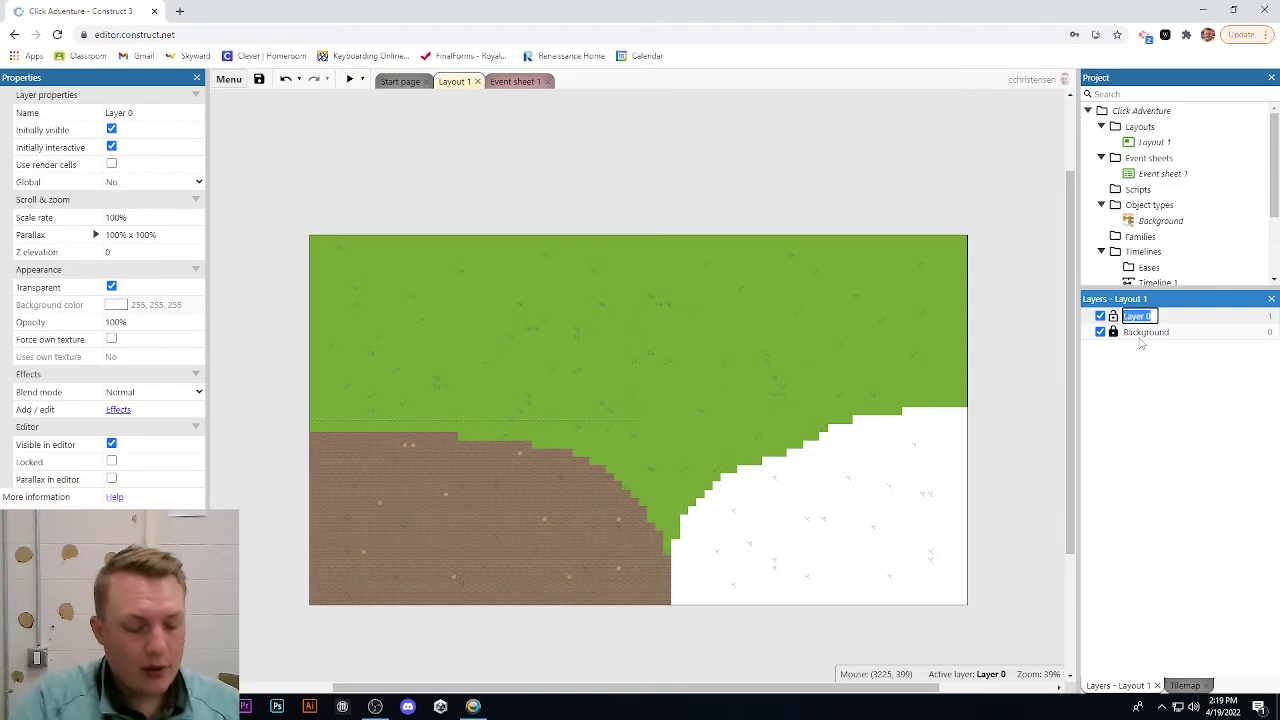
pyautogui.write('Obj')
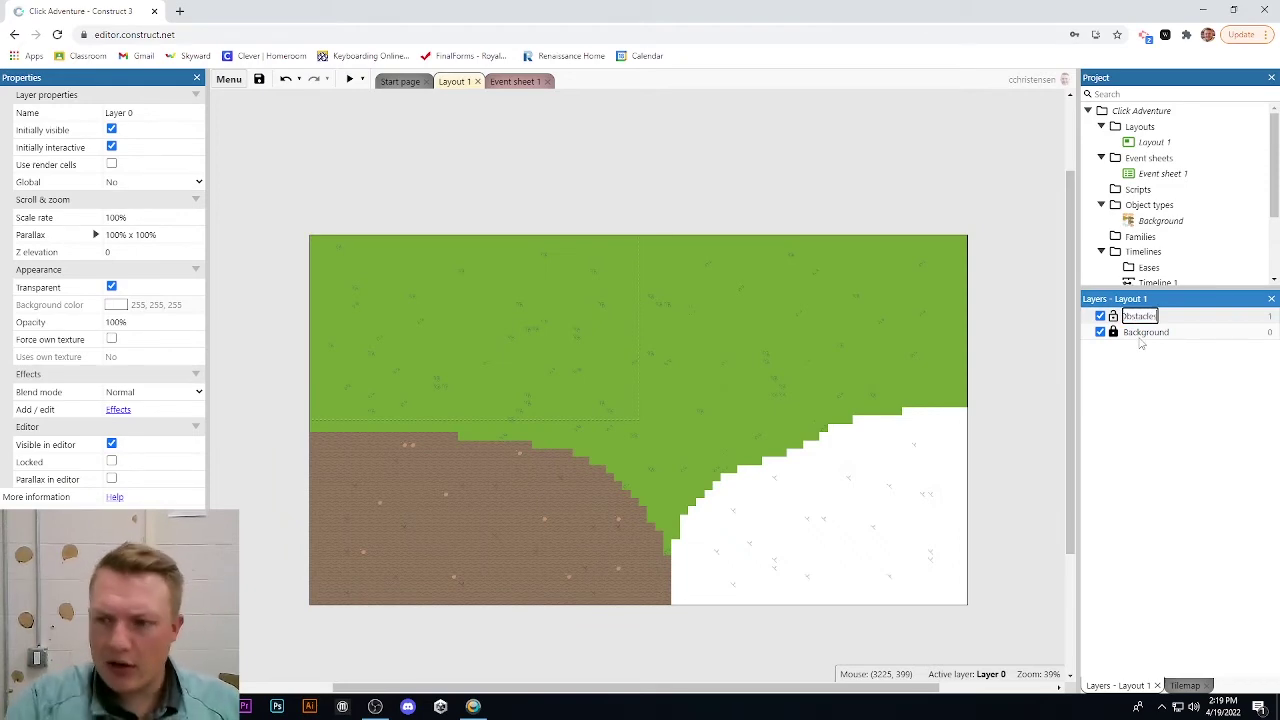
pyautogui.press('Return')
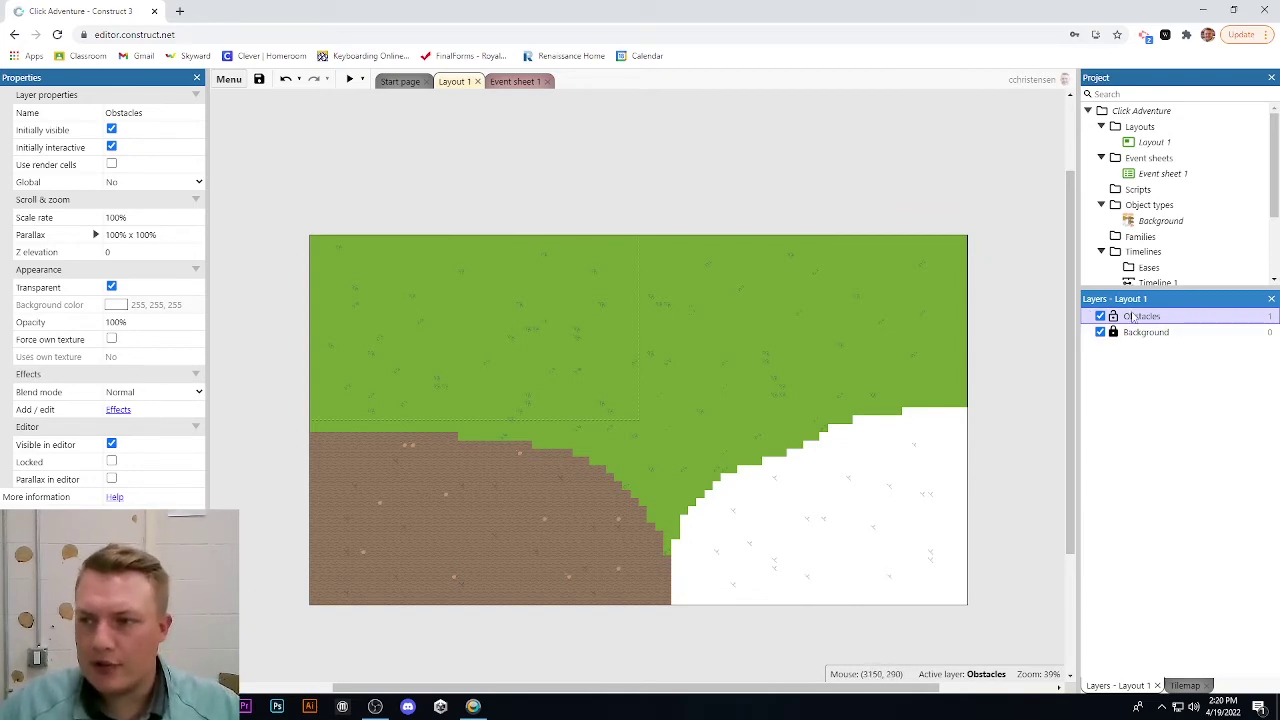
# Insert a new Tilemap object on the Obstacles layer
pyautogui.doubleClick(599, 358)
pyautogui.scroll(-3, 663, 367)
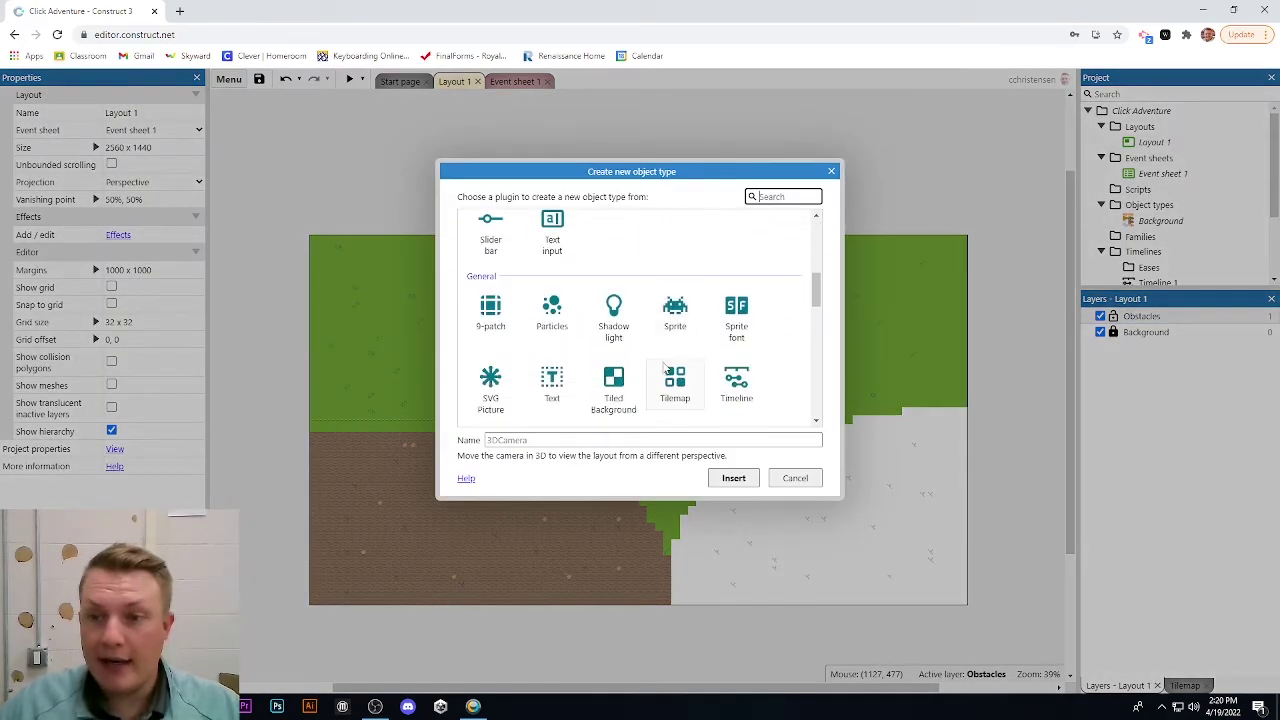
pyautogui.doubleClick(677, 390)
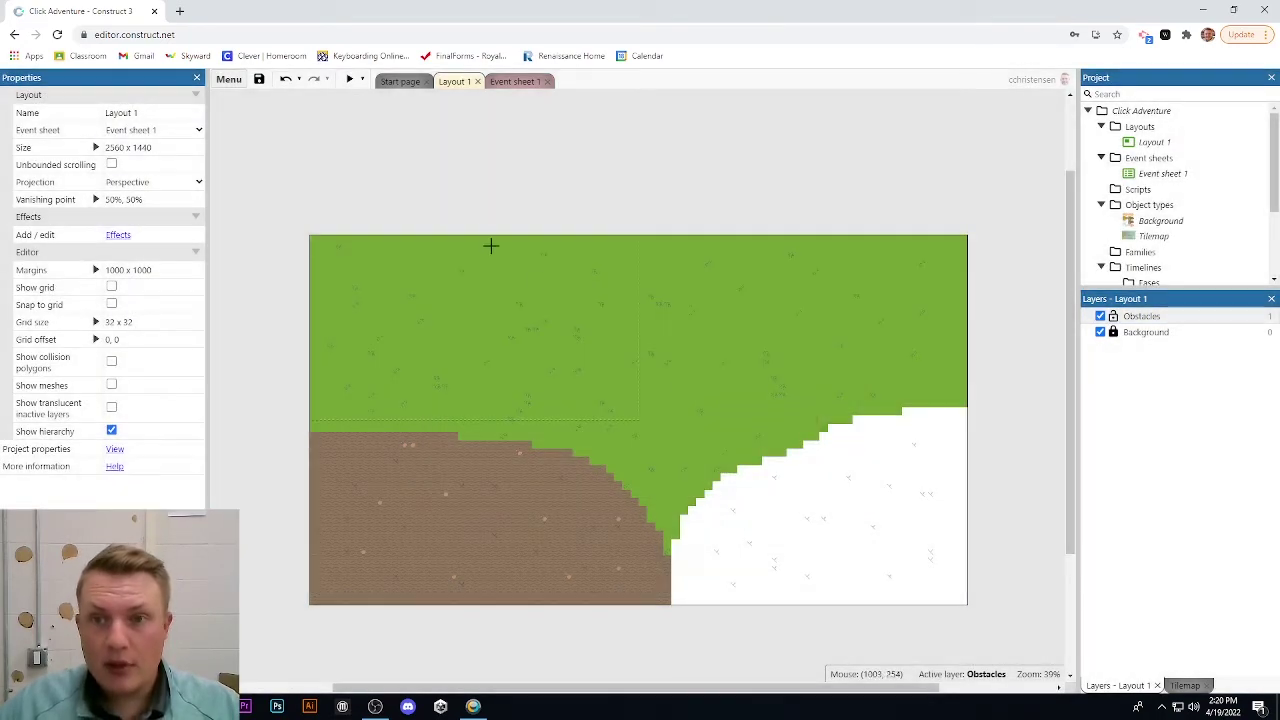
pyautogui.click(571, 360)
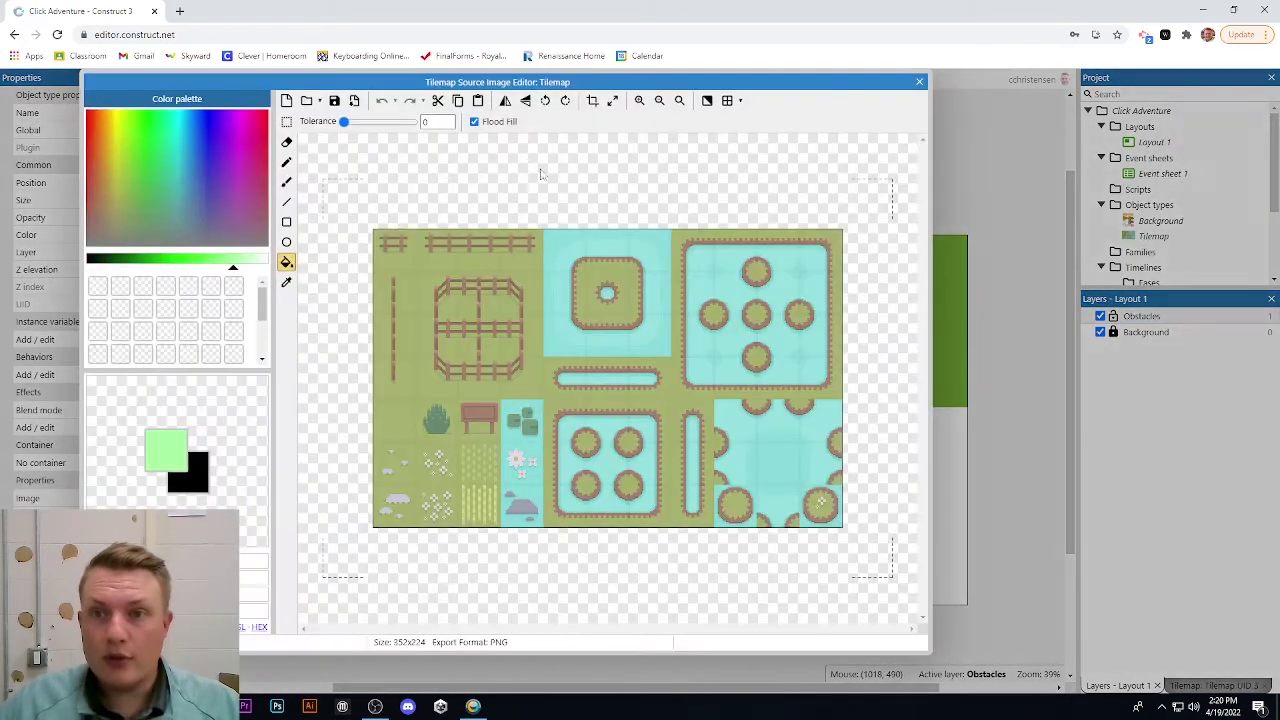
# Load TilesetNature as the new tilemap's image, stretch it to 512 x 576 pixels, and show its tile palette
pyautogui.click(306, 100)
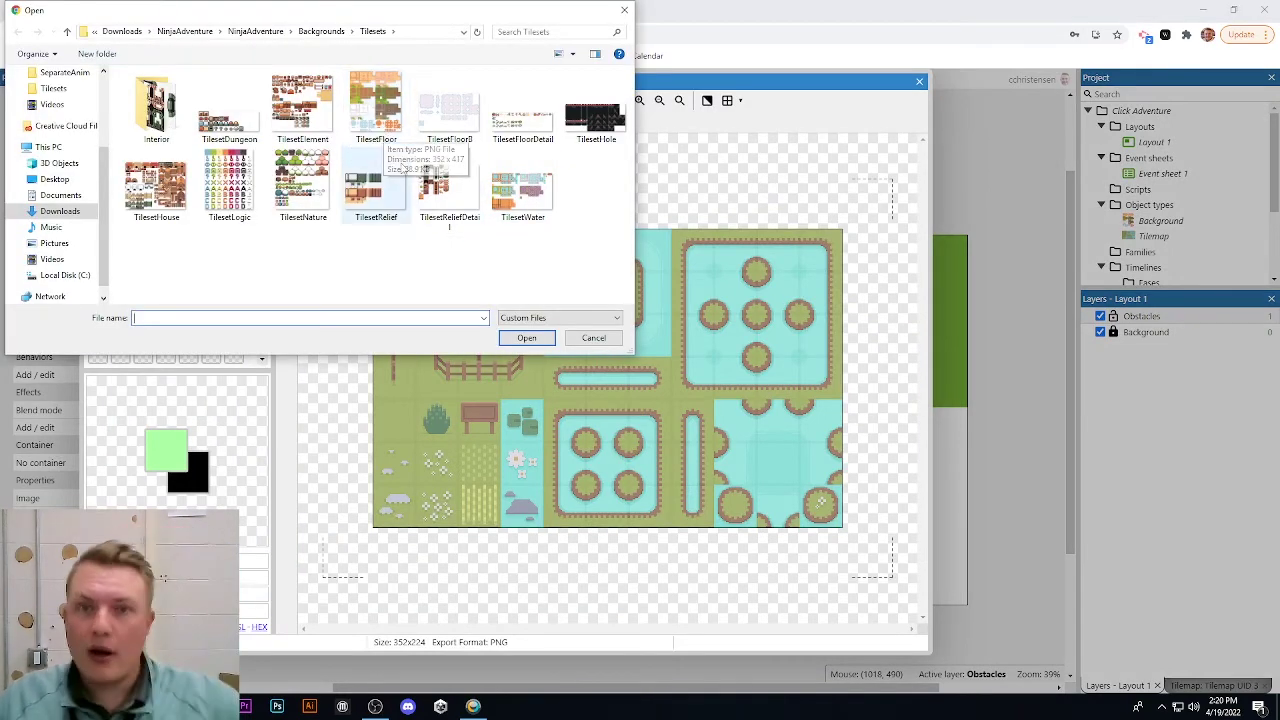
pyautogui.click(300, 195)
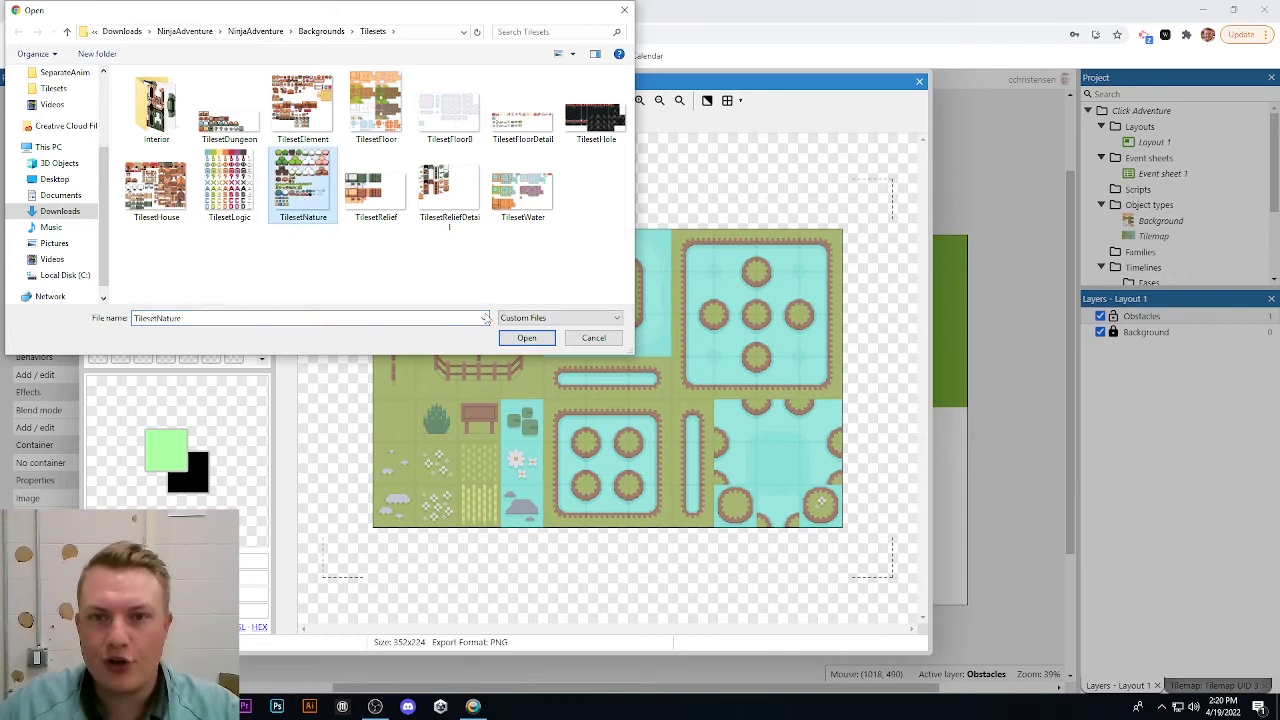
pyautogui.click(526, 338)
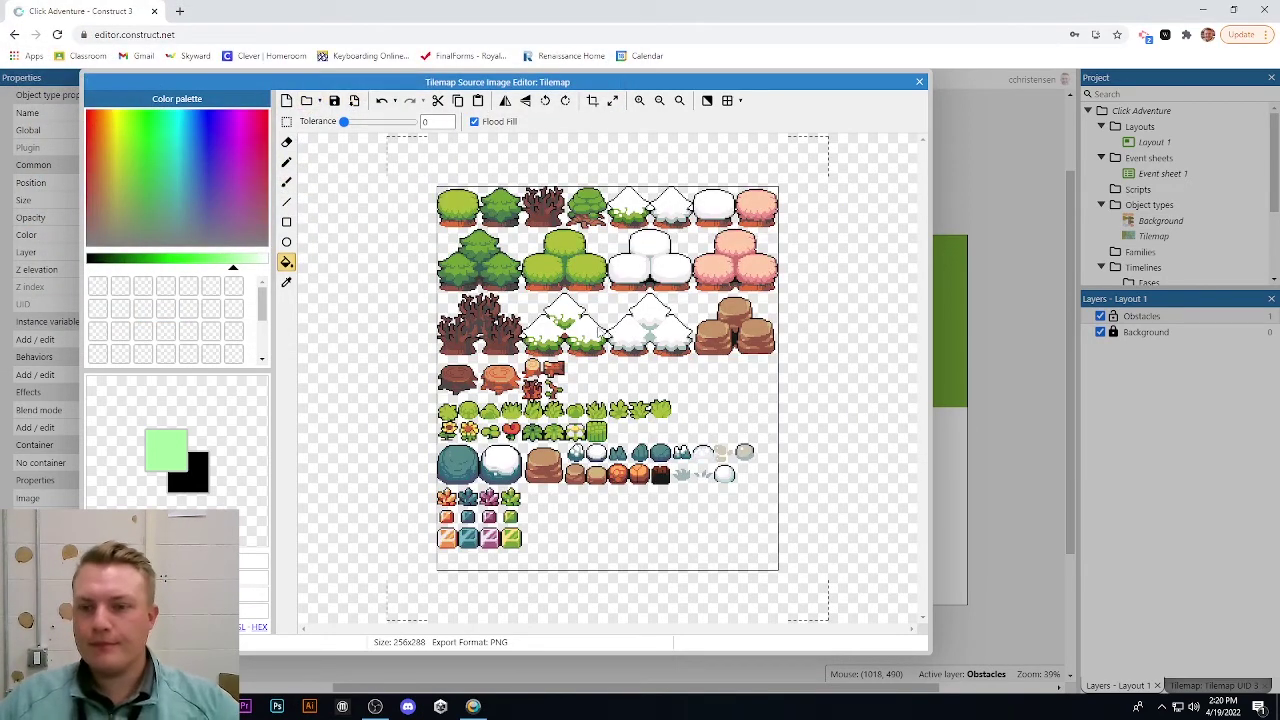
pyautogui.click(612, 100)
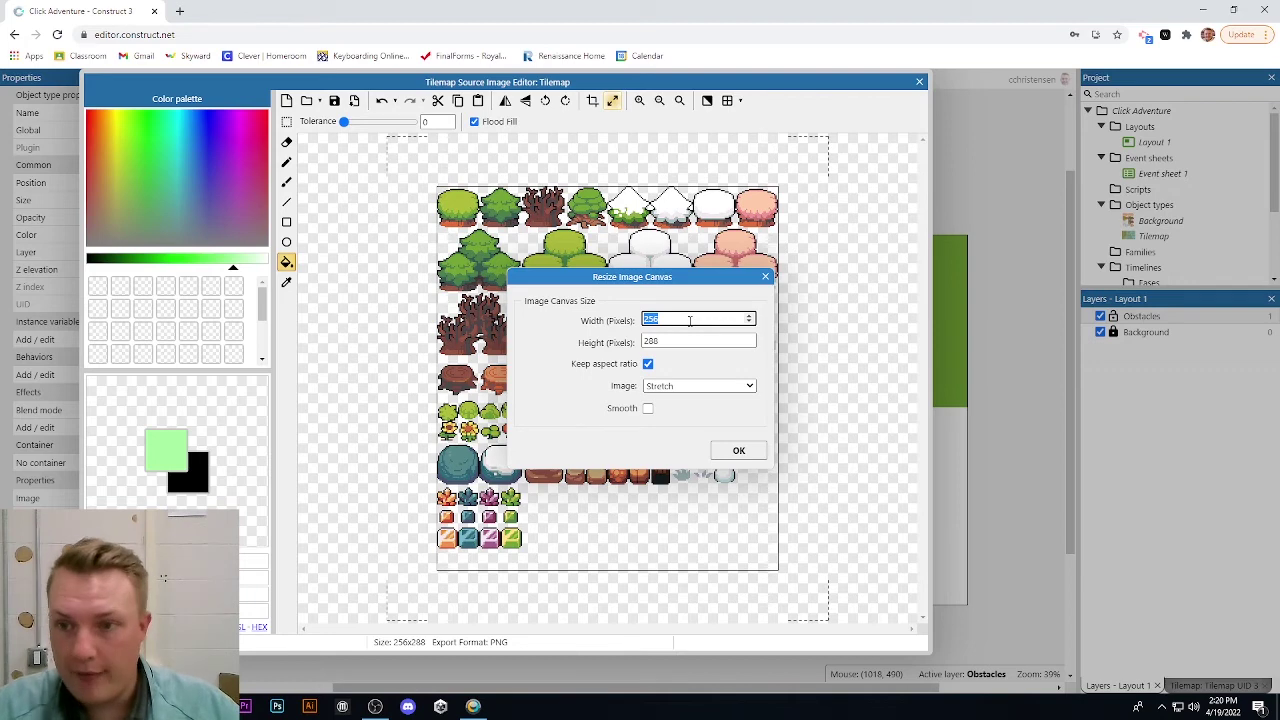
pyautogui.write('512')
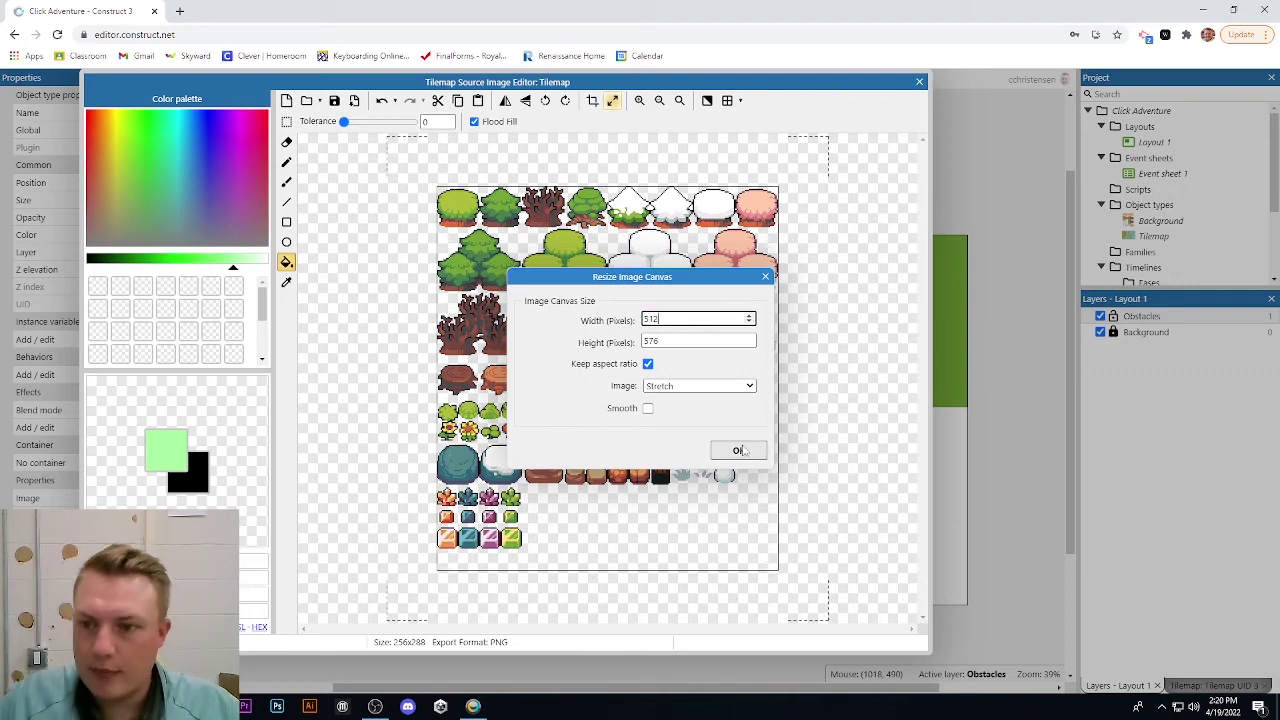
pyautogui.click(738, 450)
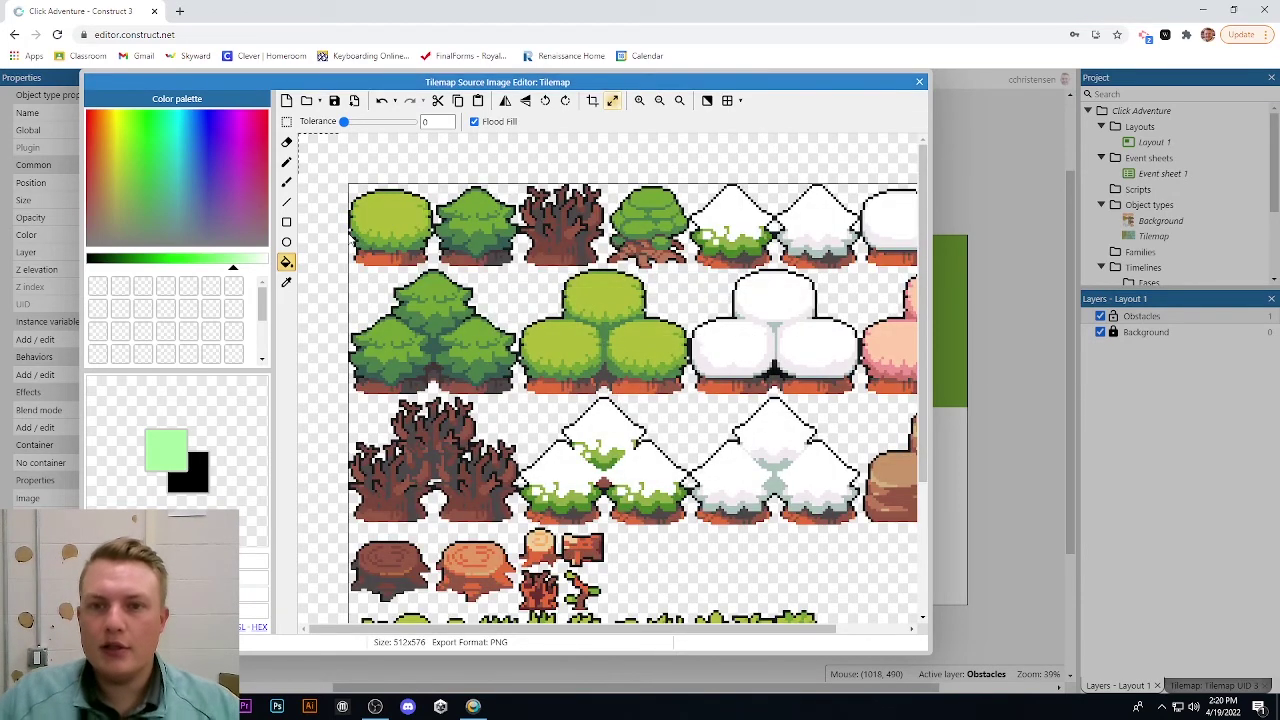
pyautogui.click(919, 82)
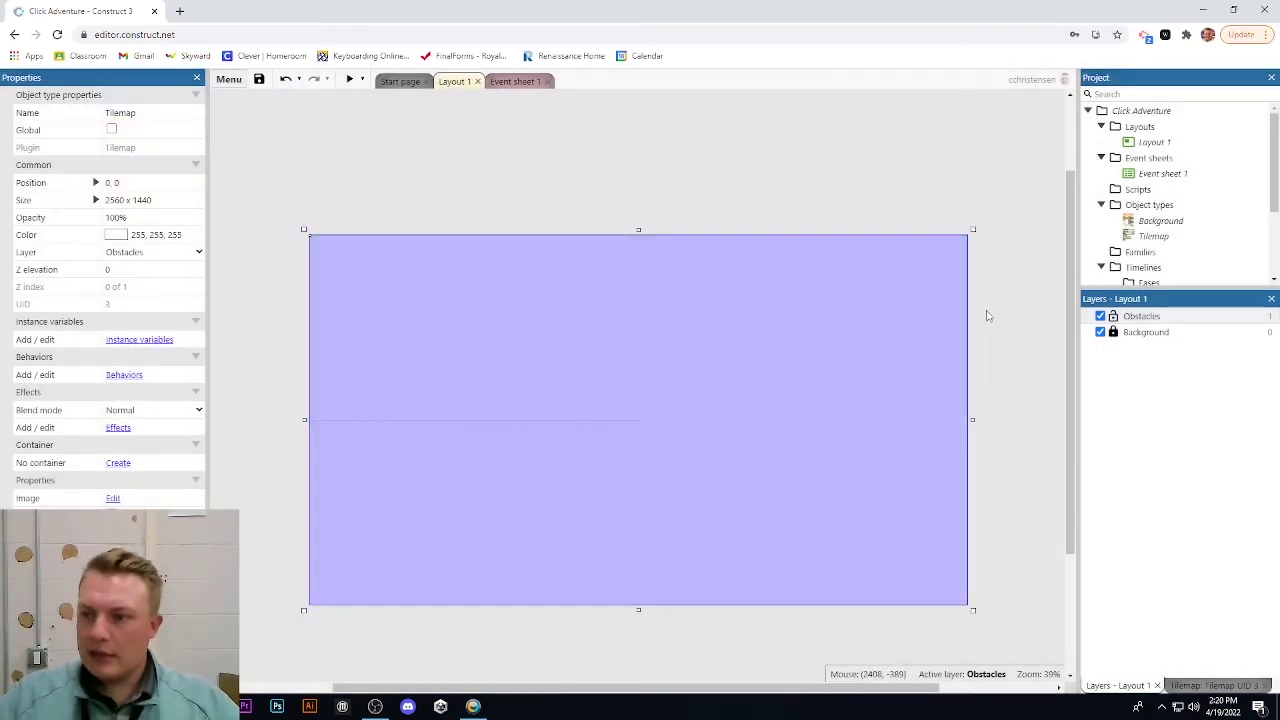
pyautogui.click(1198, 688)
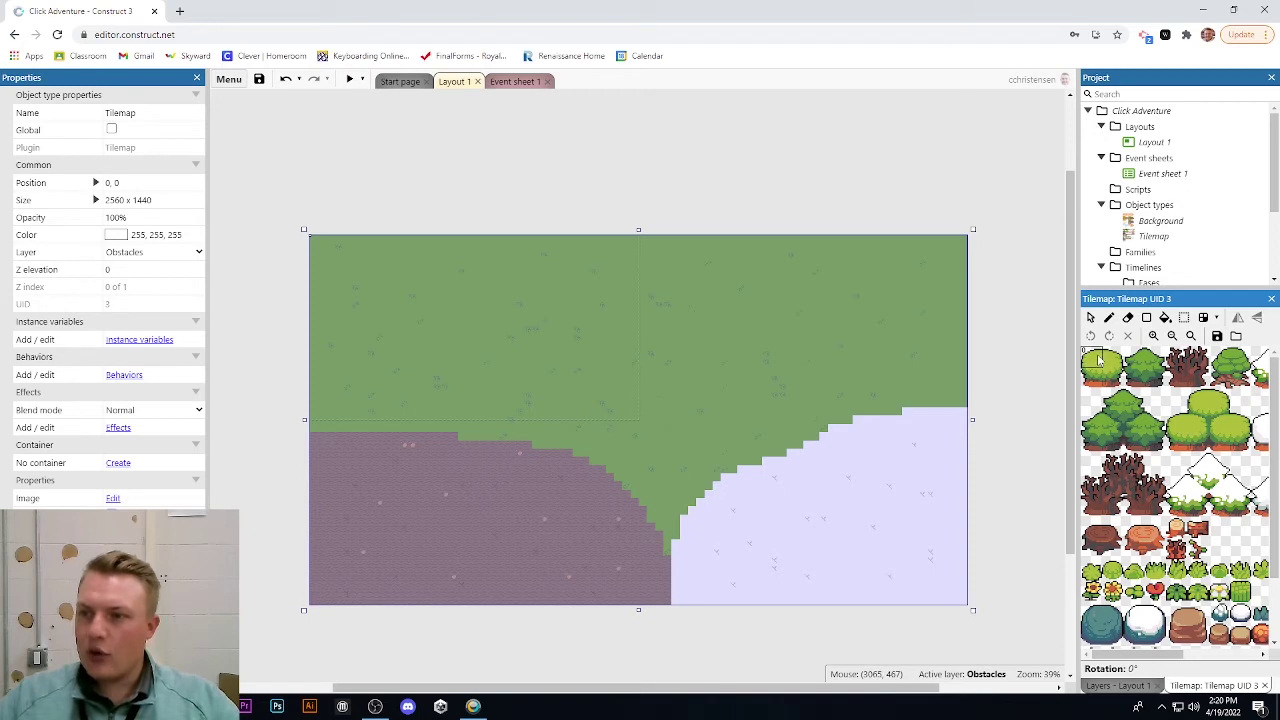
pyautogui.click(1092, 362)
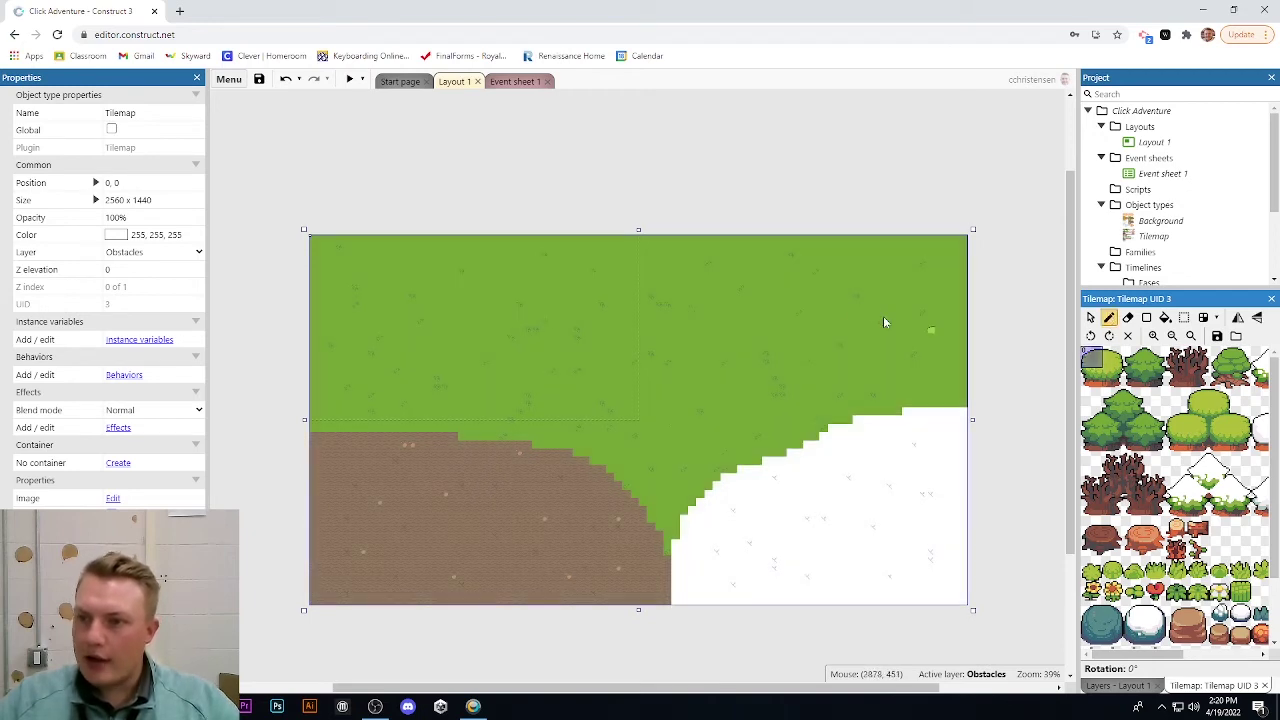
pyautogui.click(1113, 360)
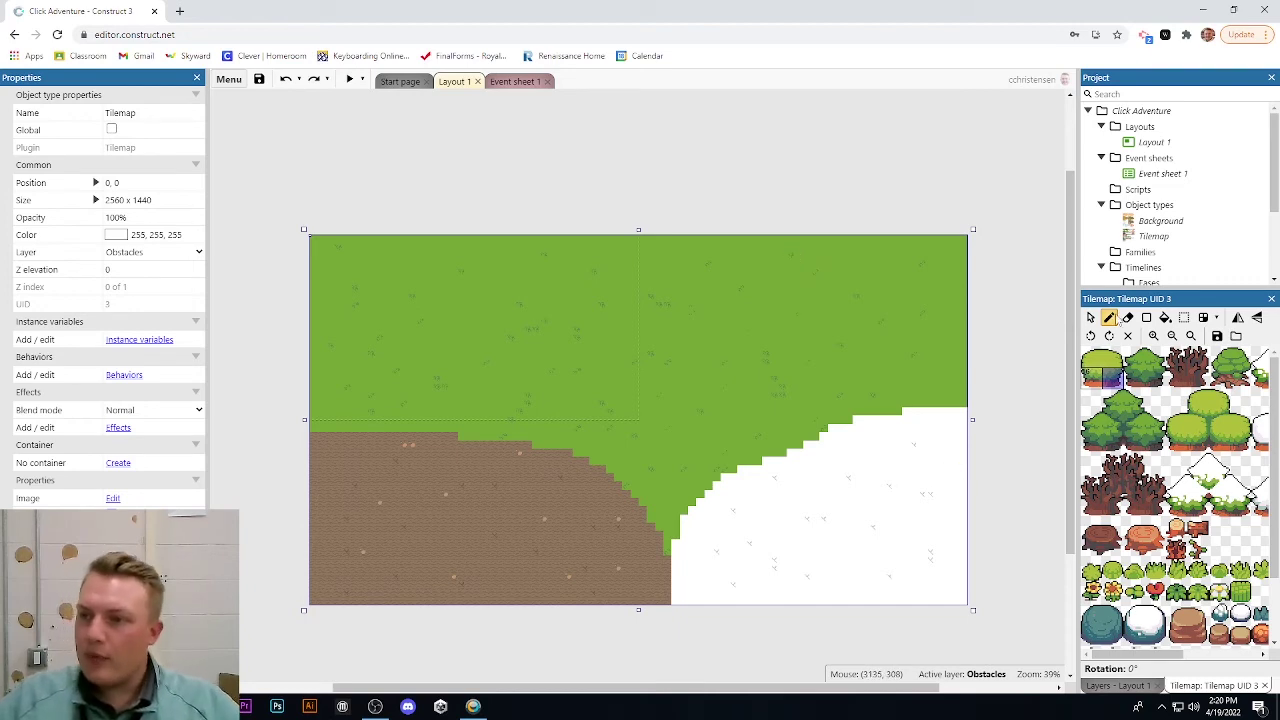
pyautogui.click(1090, 317)
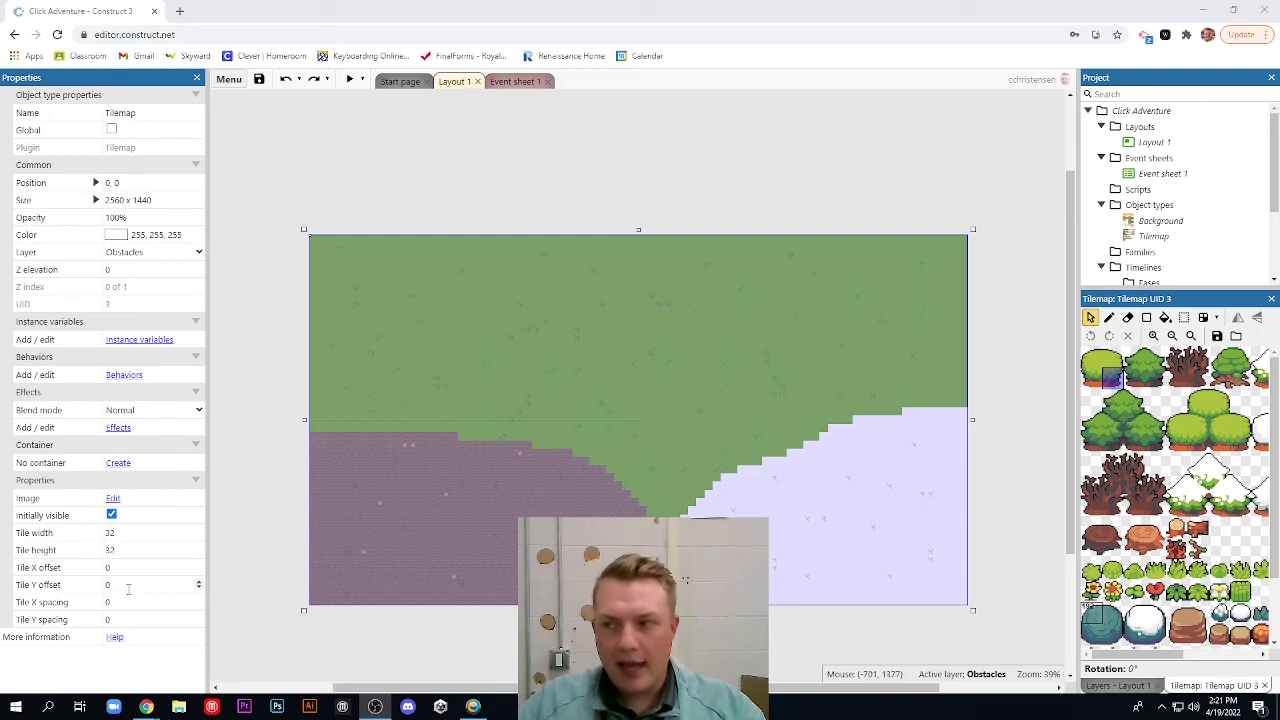
# Set the obstacles tilemap's tile width and tile height to 64
pyautogui.click(123, 532)
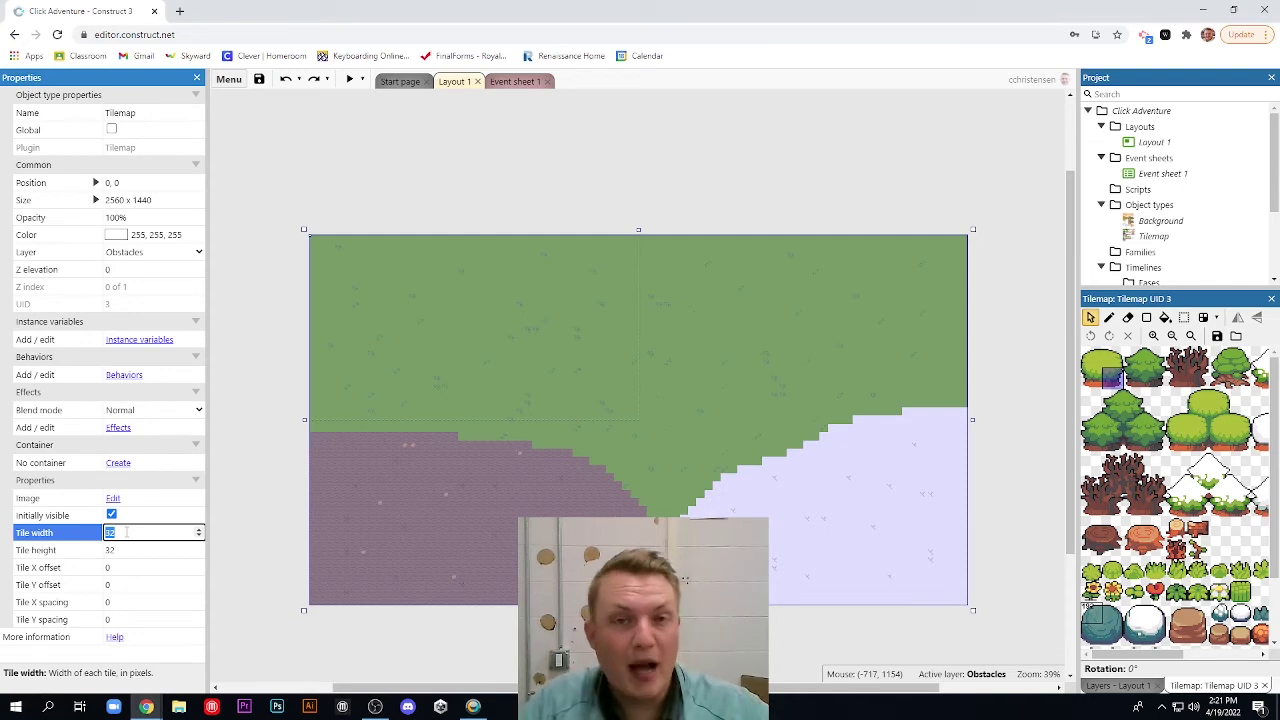
pyautogui.write('64')
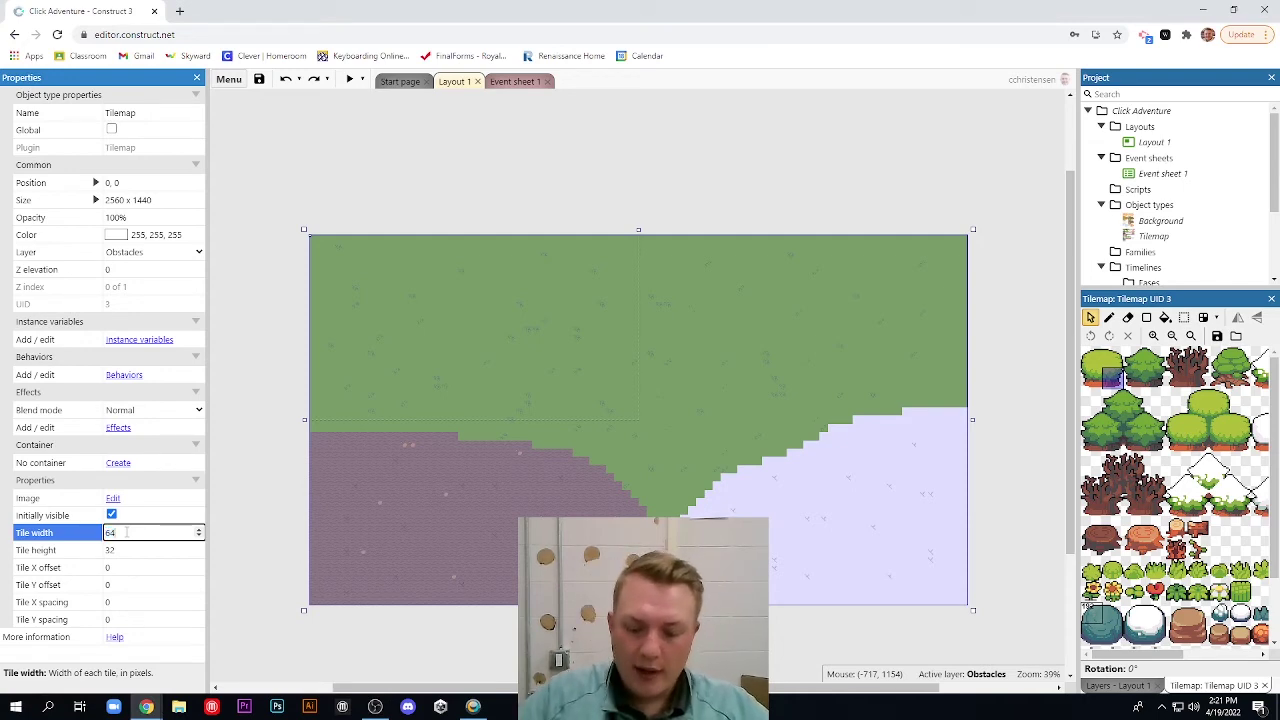
pyautogui.press('Tab')
pyautogui.write('6')
pyautogui.press('Tab')
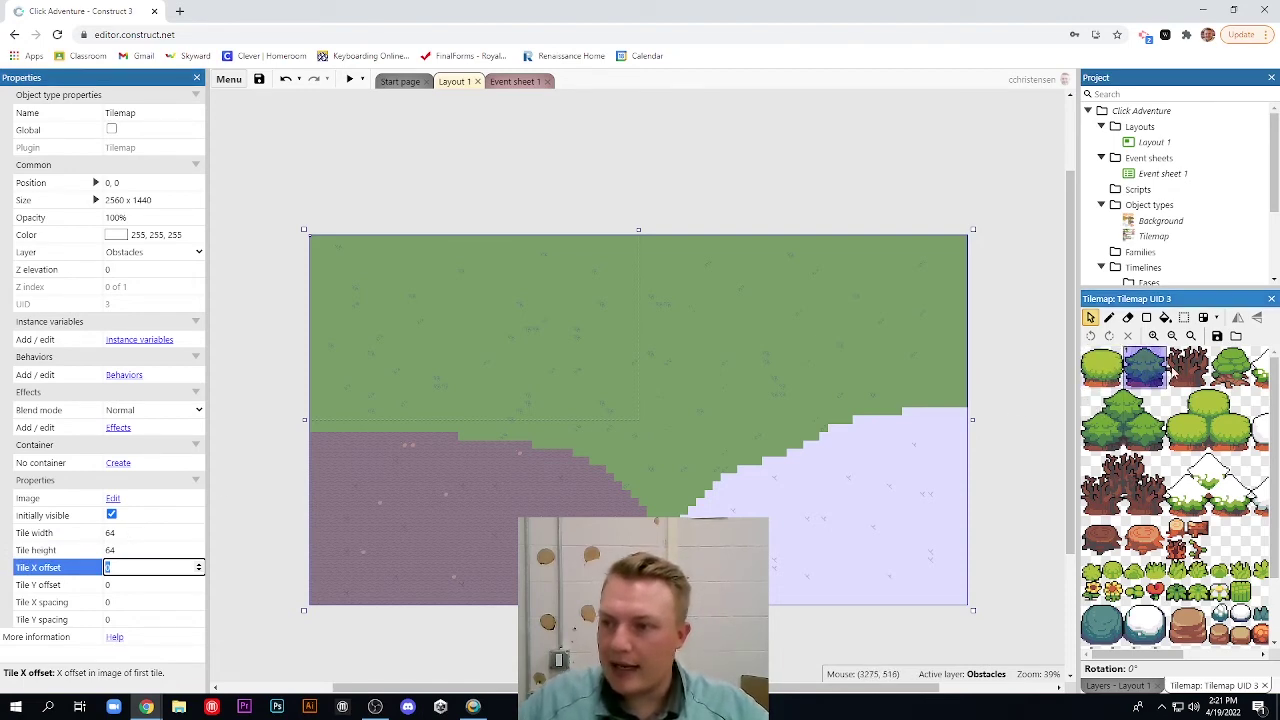
# Draw a border of dark green pine tree tiles along the grass area's left, top and right edges
pyautogui.click(1187, 367)
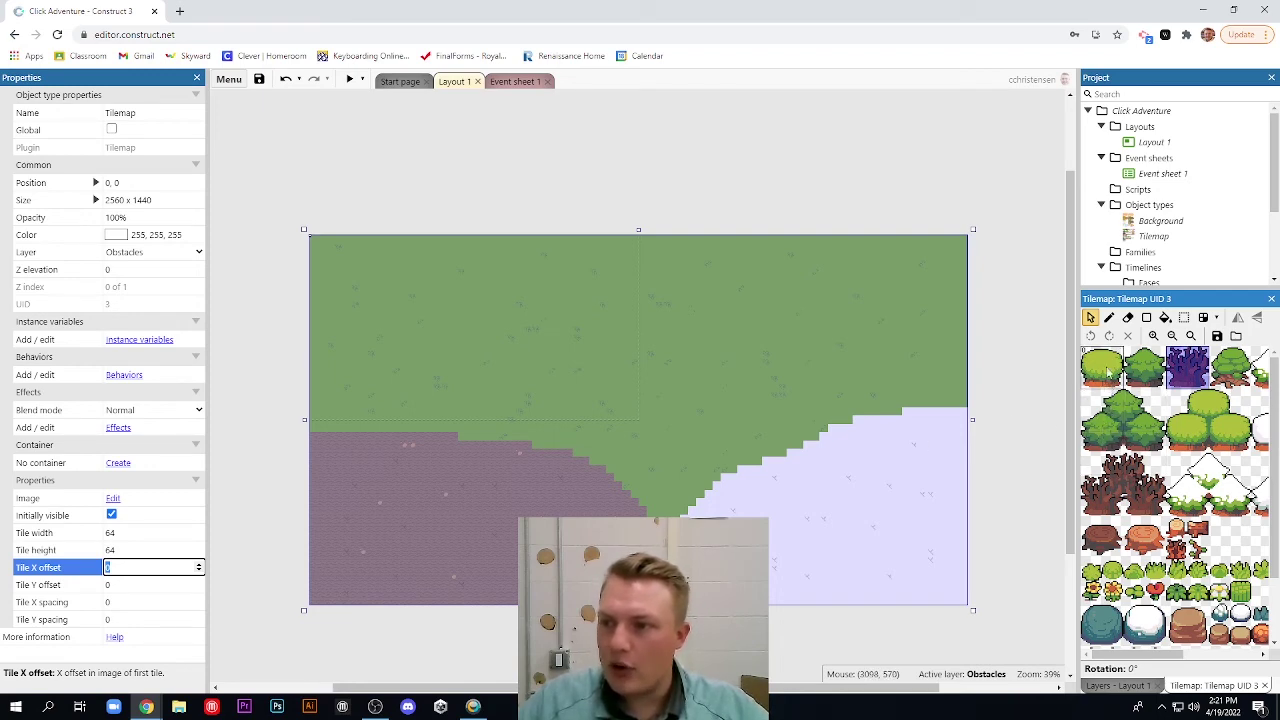
pyautogui.click(1108, 318)
pyautogui.click(1150, 374)
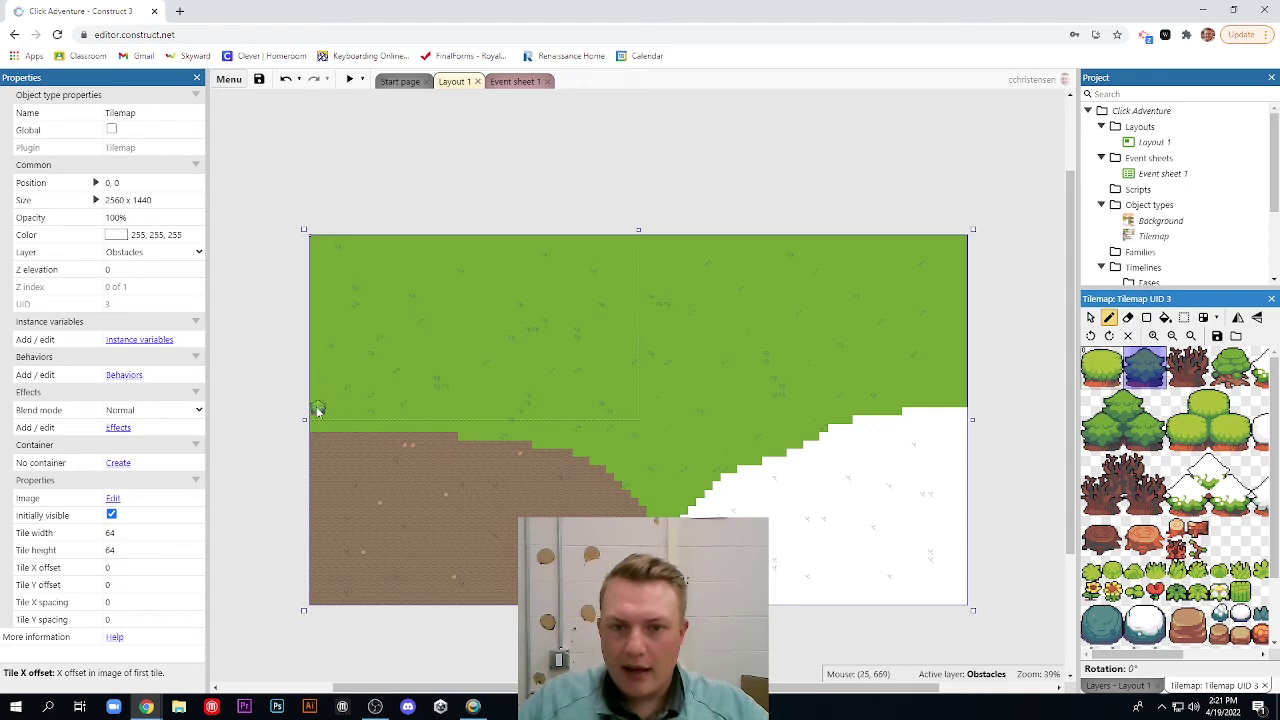
pyautogui.moveTo(317, 410)
pyautogui.mouseDown()
pyautogui.moveTo(317, 252)
pyautogui.moveTo(386, 243)
pyautogui.mouseUp()
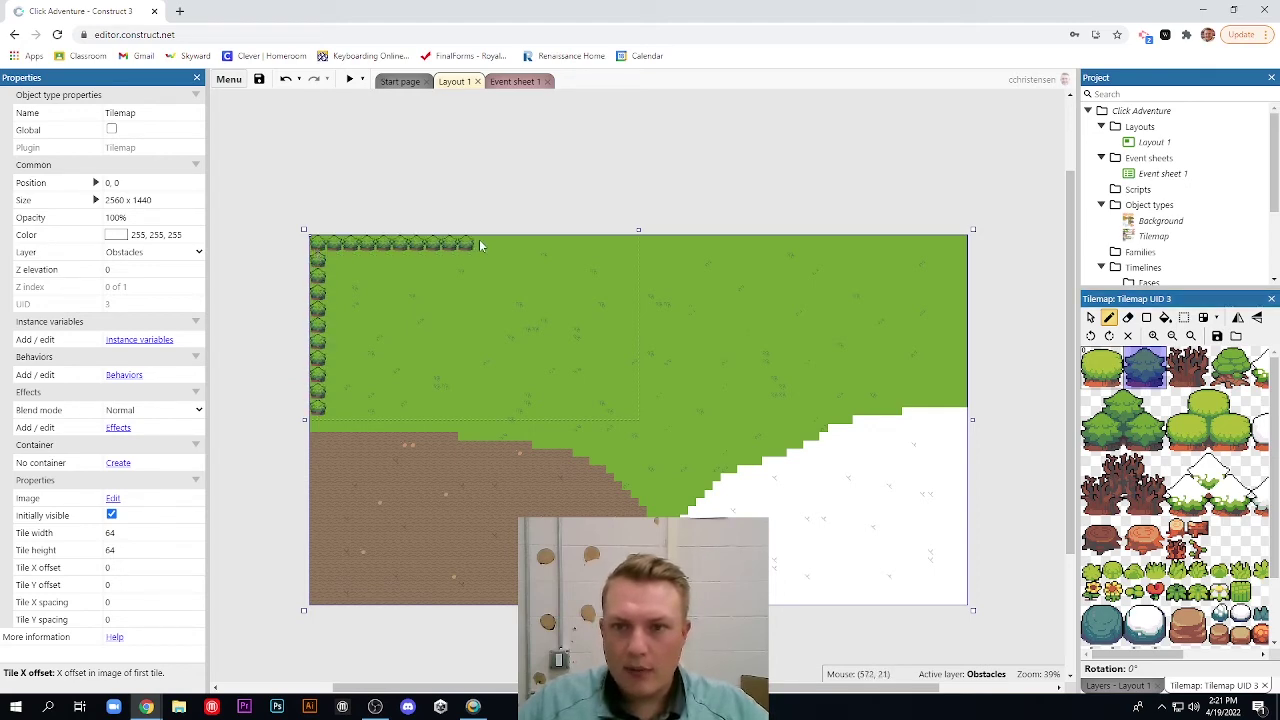
pyautogui.moveTo(479, 246); pyautogui.dragTo(712, 247)
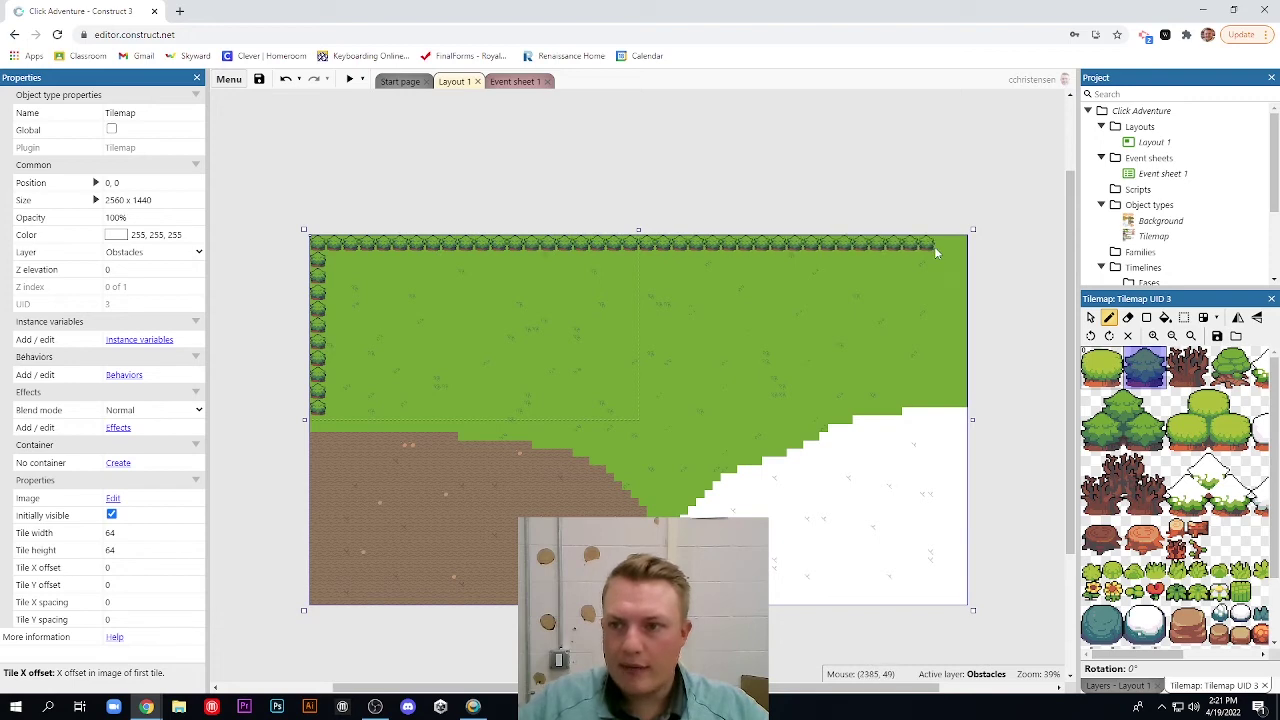
pyautogui.moveTo(934, 246)
pyautogui.mouseDown()
pyautogui.moveTo(960, 252)
pyautogui.moveTo(965, 378)
pyautogui.mouseUp()
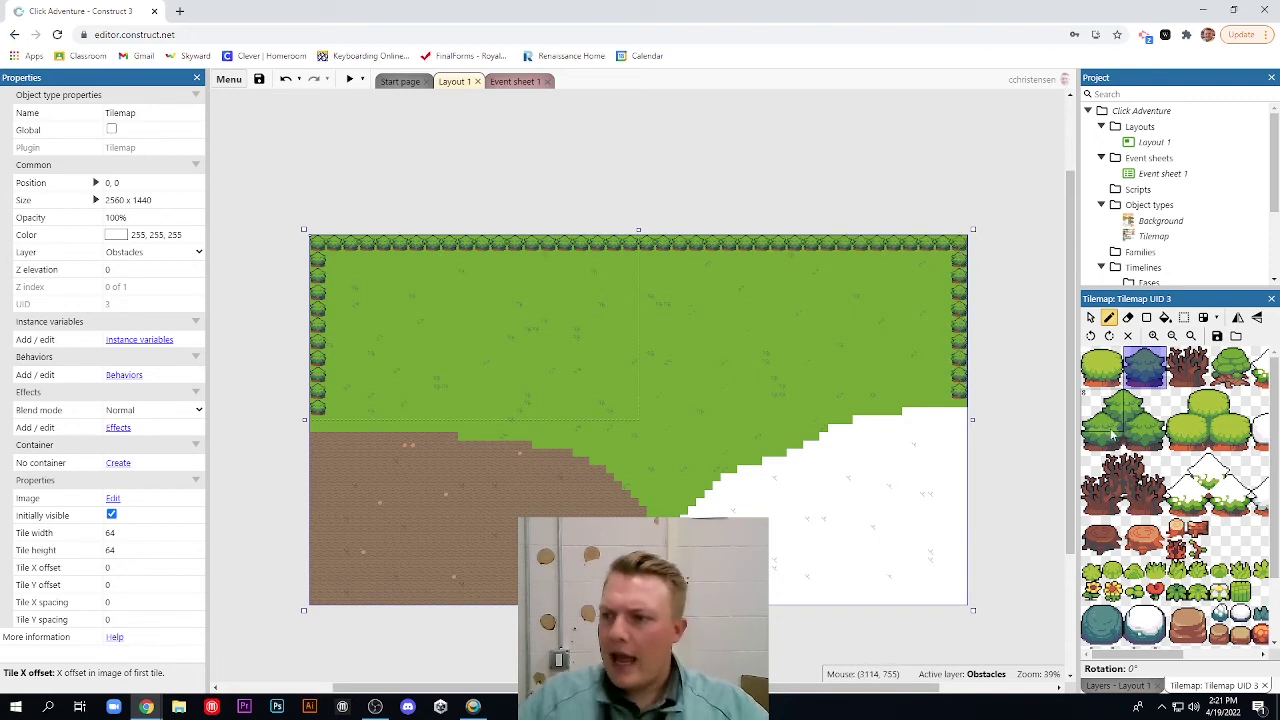
# Extend the left pine border by one tile and line the dirt area's left and bottom edges with bare tree tiles
pyautogui.click(1185, 372)
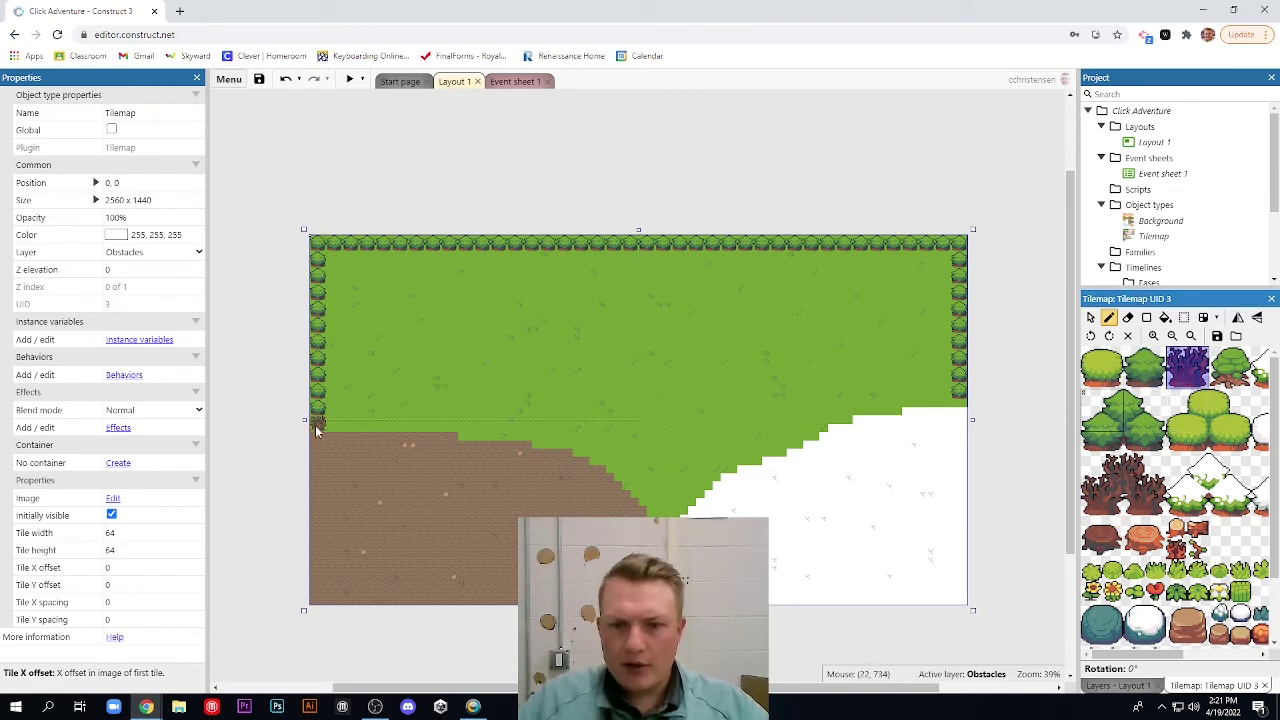
pyautogui.click(1145, 367)
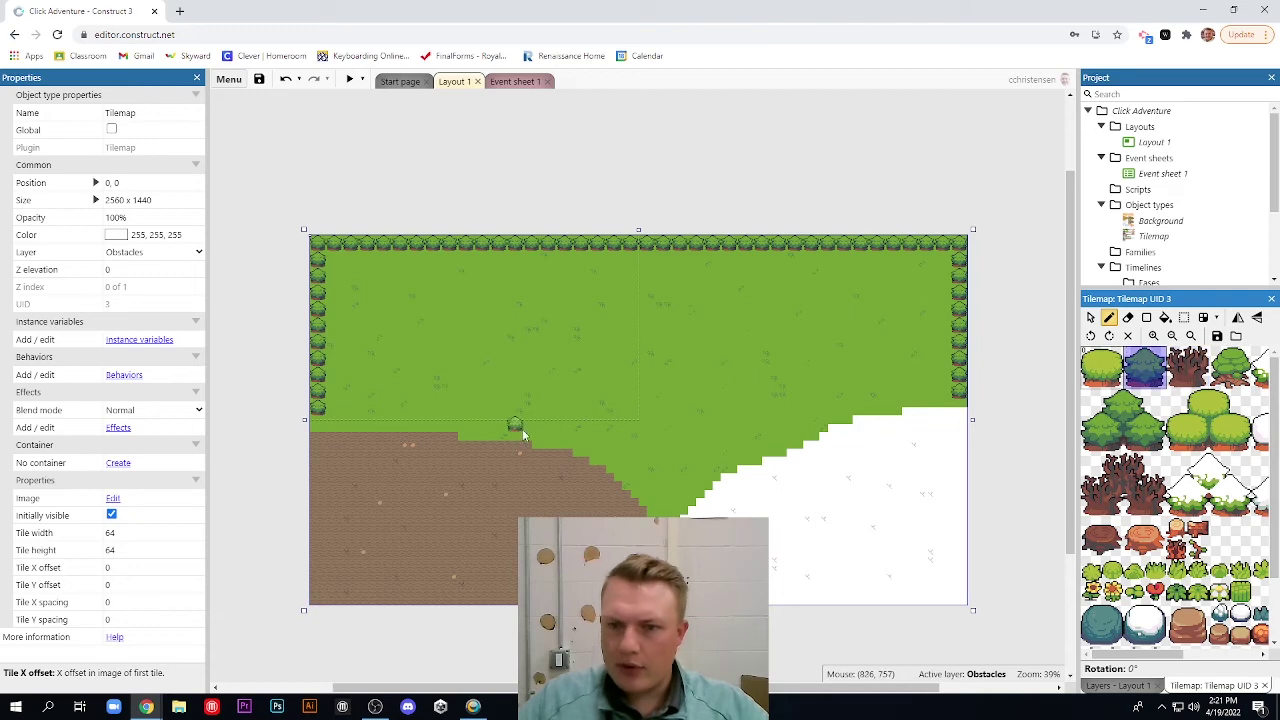
pyautogui.click(1187, 367)
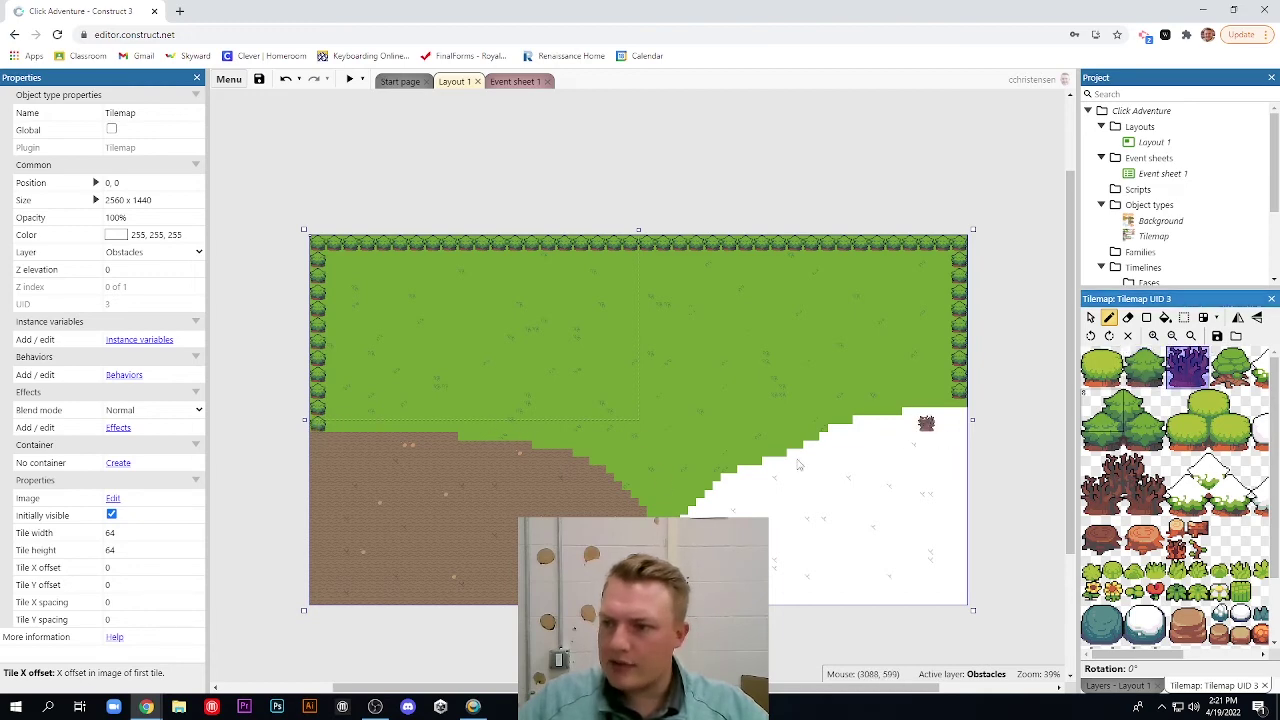
pyautogui.moveTo(320, 440)
pyautogui.mouseDown()
pyautogui.moveTo(320, 588)
pyautogui.moveTo(539, 586)
pyautogui.mouseUp()
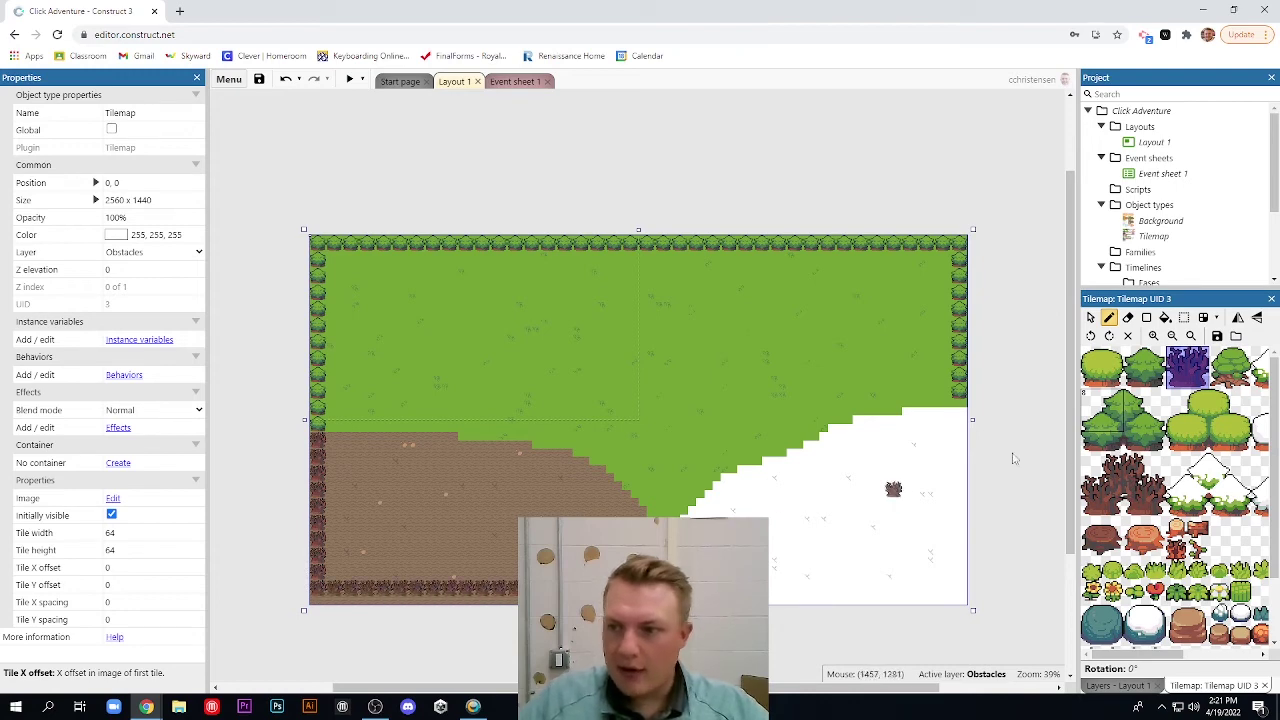
# Place a half-snowy tree tile at the grass-snow border, and line the snow area's bottom and right edges with snow-covered tree tiles
pyautogui.moveTo(1172, 655); pyautogui.dragTo(1210, 655)
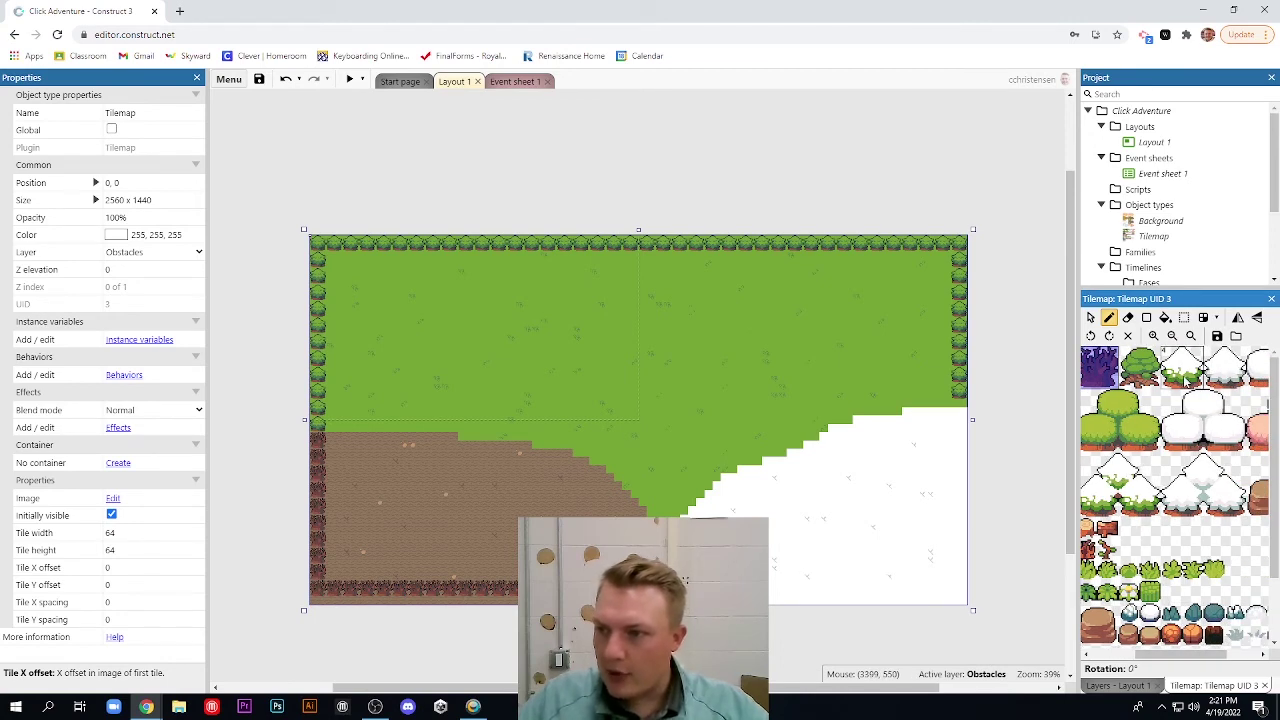
pyautogui.click(1184, 372)
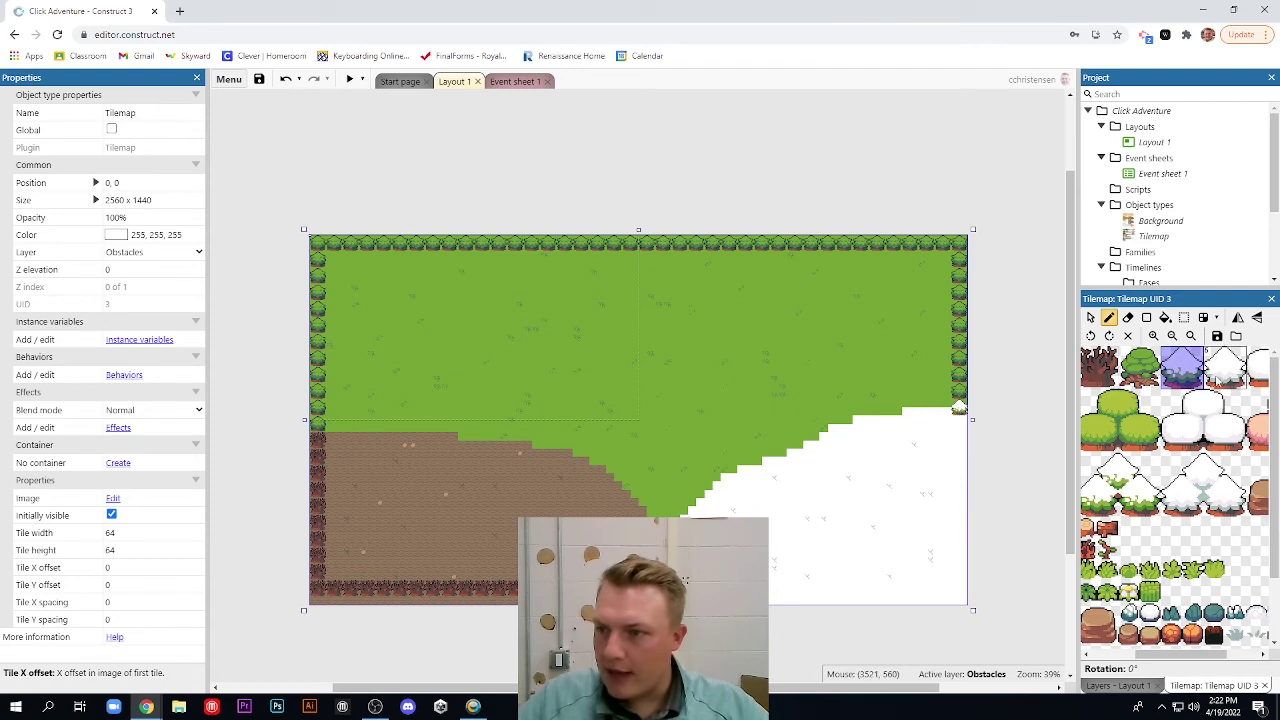
pyautogui.click(1225, 367)
pyautogui.moveTo(778, 593)
pyautogui.mouseDown()
pyautogui.moveTo(961, 593)
pyautogui.moveTo(960, 418)
pyautogui.mouseUp()
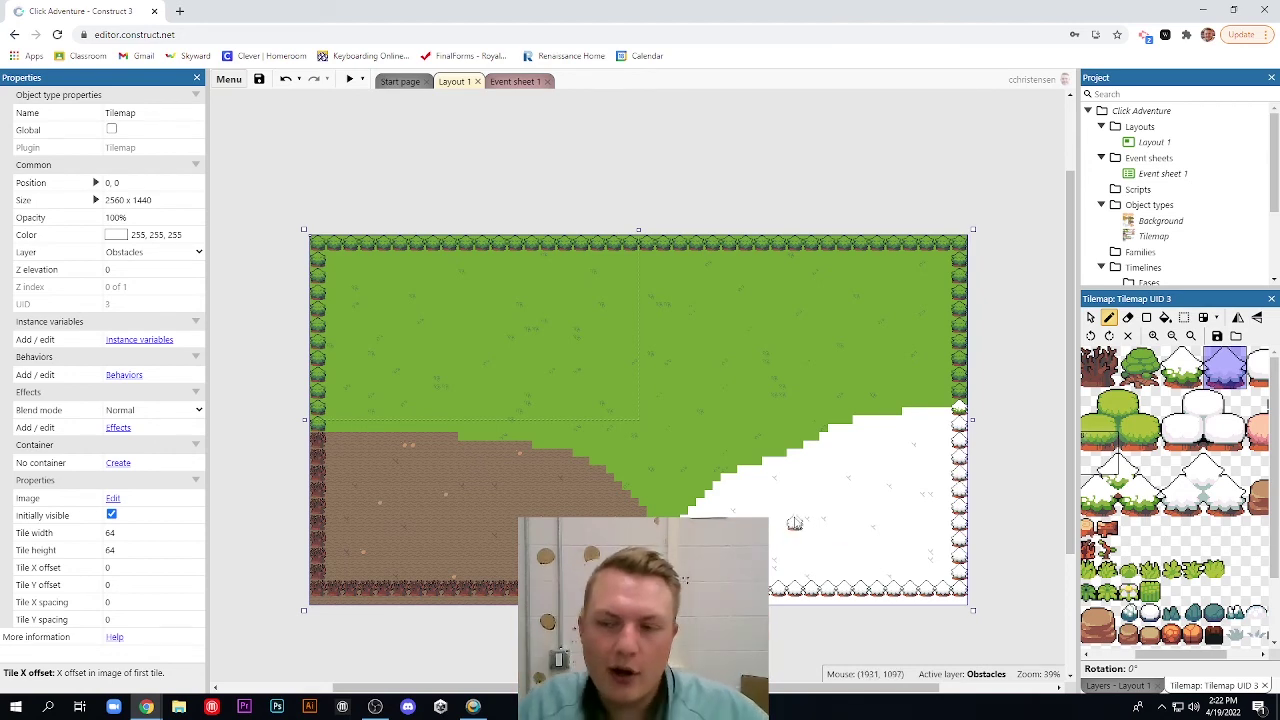
# Scatter single snow-covered boulder tiles across the snow area as obstacles
pyautogui.click(1153, 335)
pyautogui.click(1108, 317)
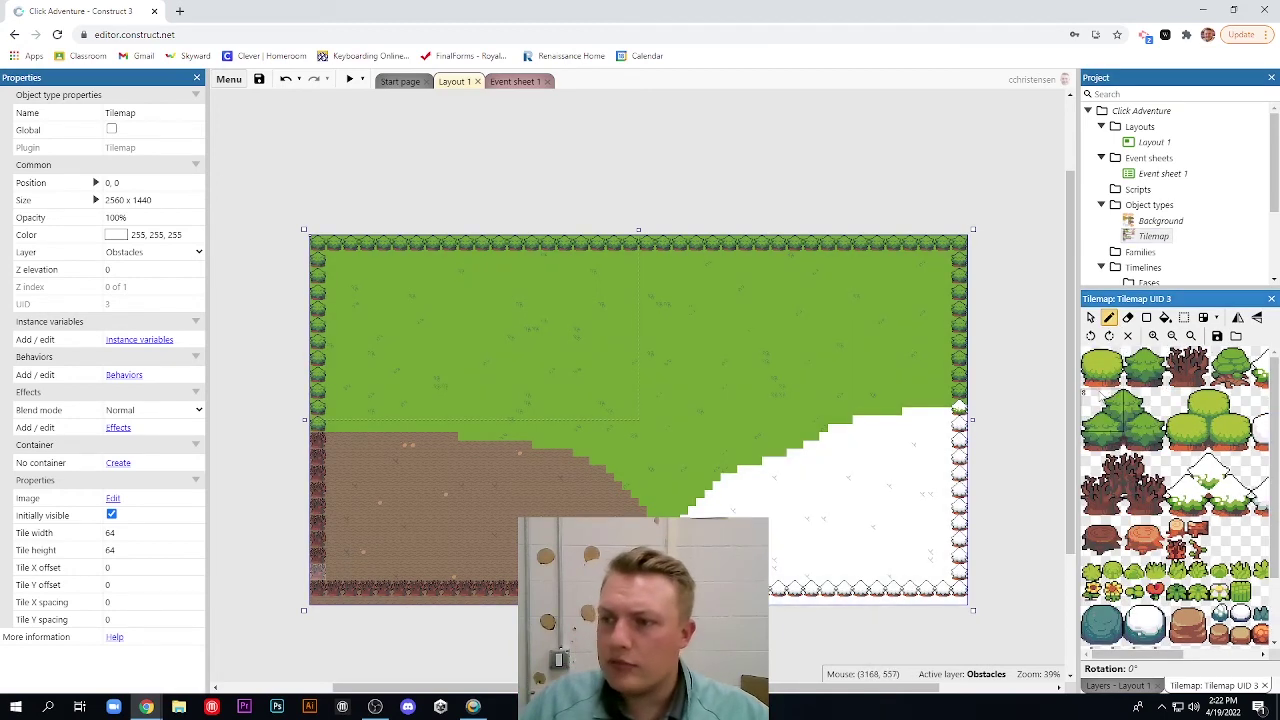
pyautogui.click(1113, 372)
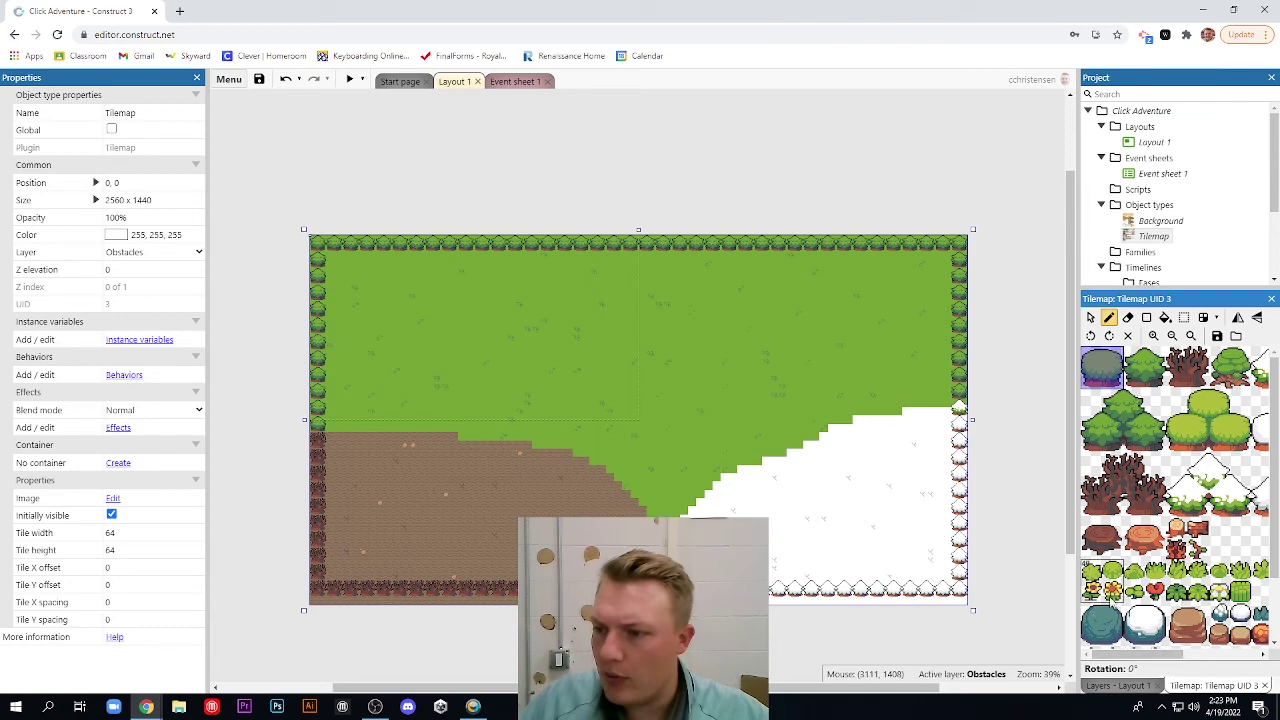
pyautogui.moveTo(1160, 656); pyautogui.dragTo(1123, 668)
pyautogui.click(1148, 625)
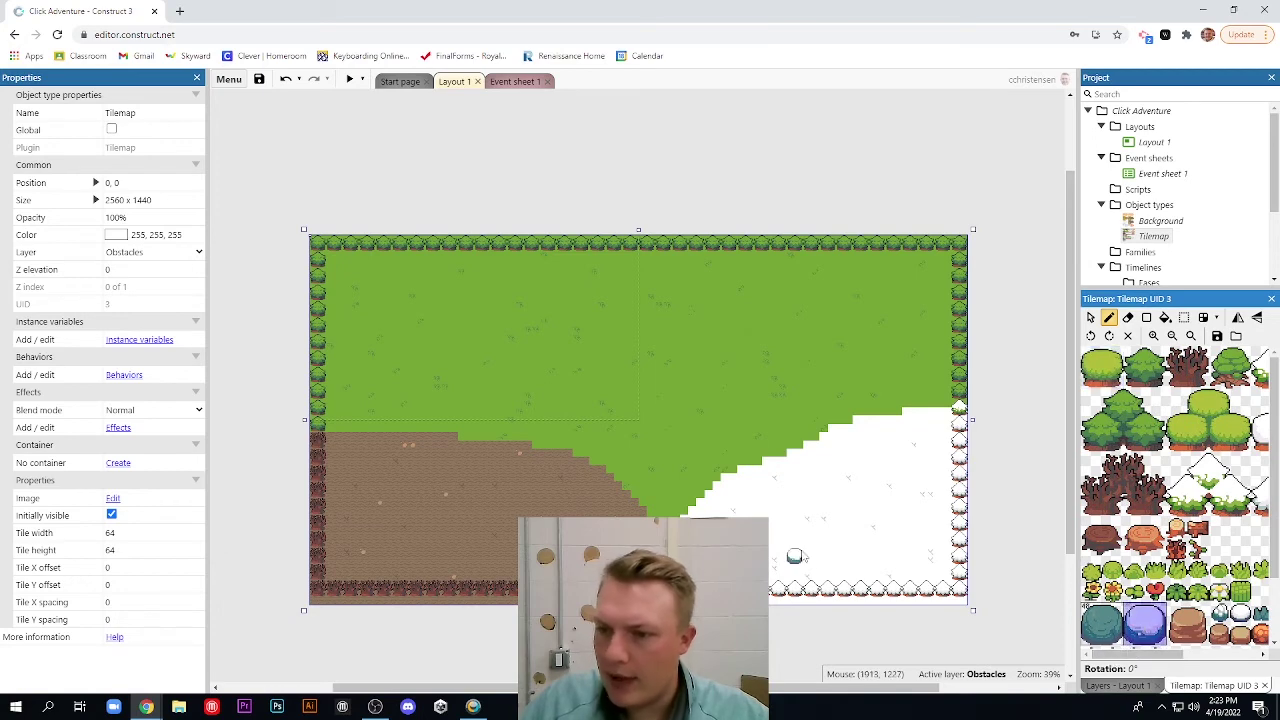
pyautogui.click(844, 473)
pyautogui.click(794, 539)
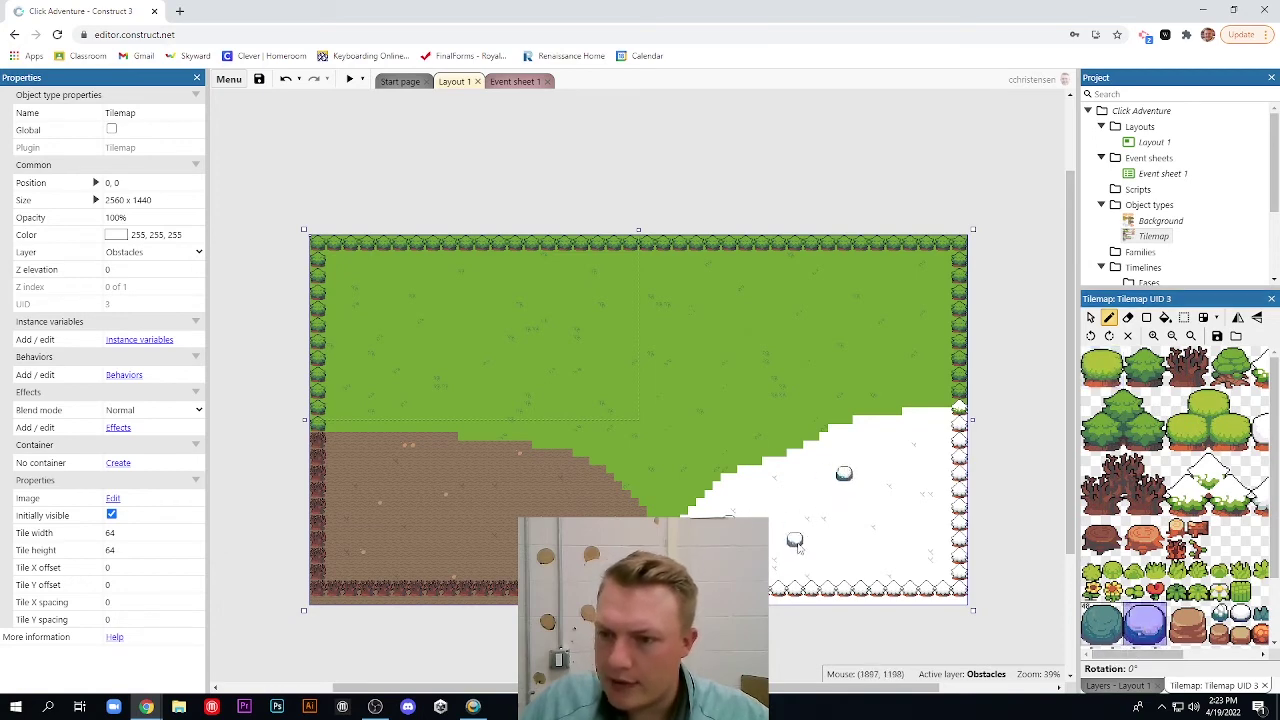
pyautogui.click(893, 539)
pyautogui.click(909, 441)
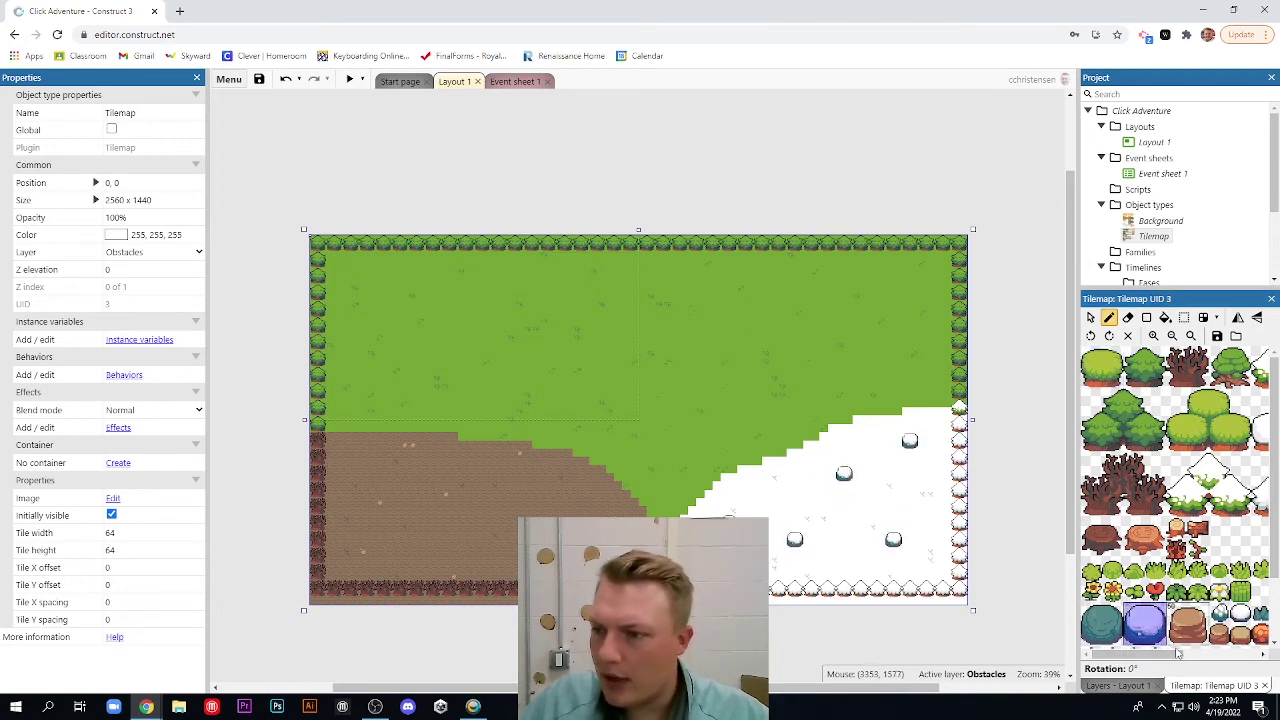
# Scatter five teal boulder tiles across the dirt area
pyautogui.click(1096, 630)
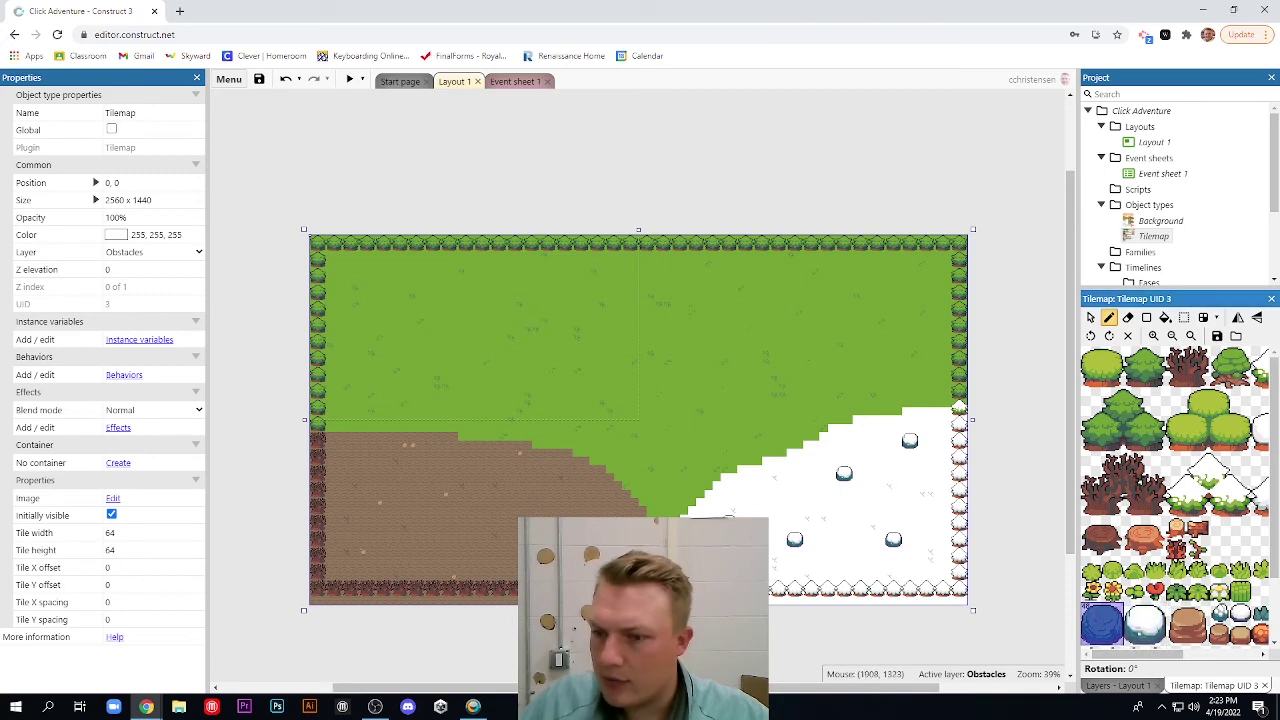
pyautogui.click(384, 474)
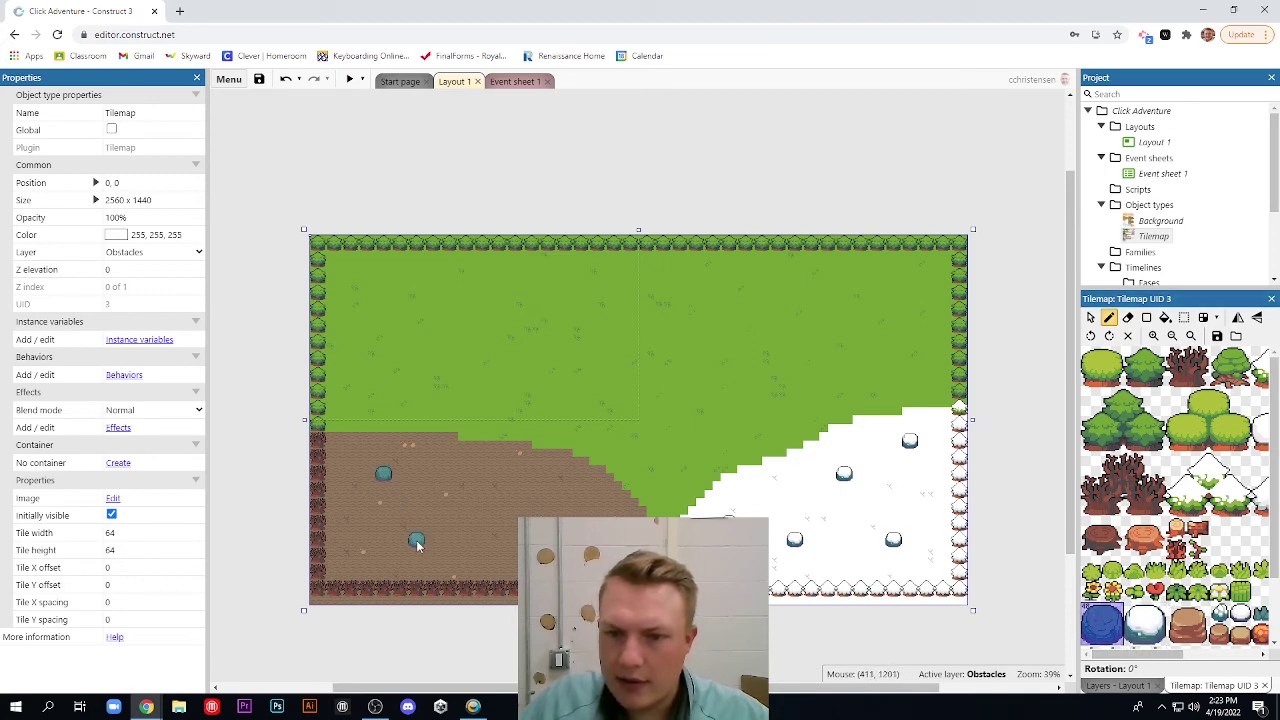
pyautogui.click(416, 540)
pyautogui.click(482, 473)
pyautogui.click(482, 540)
pyautogui.click(580, 489)
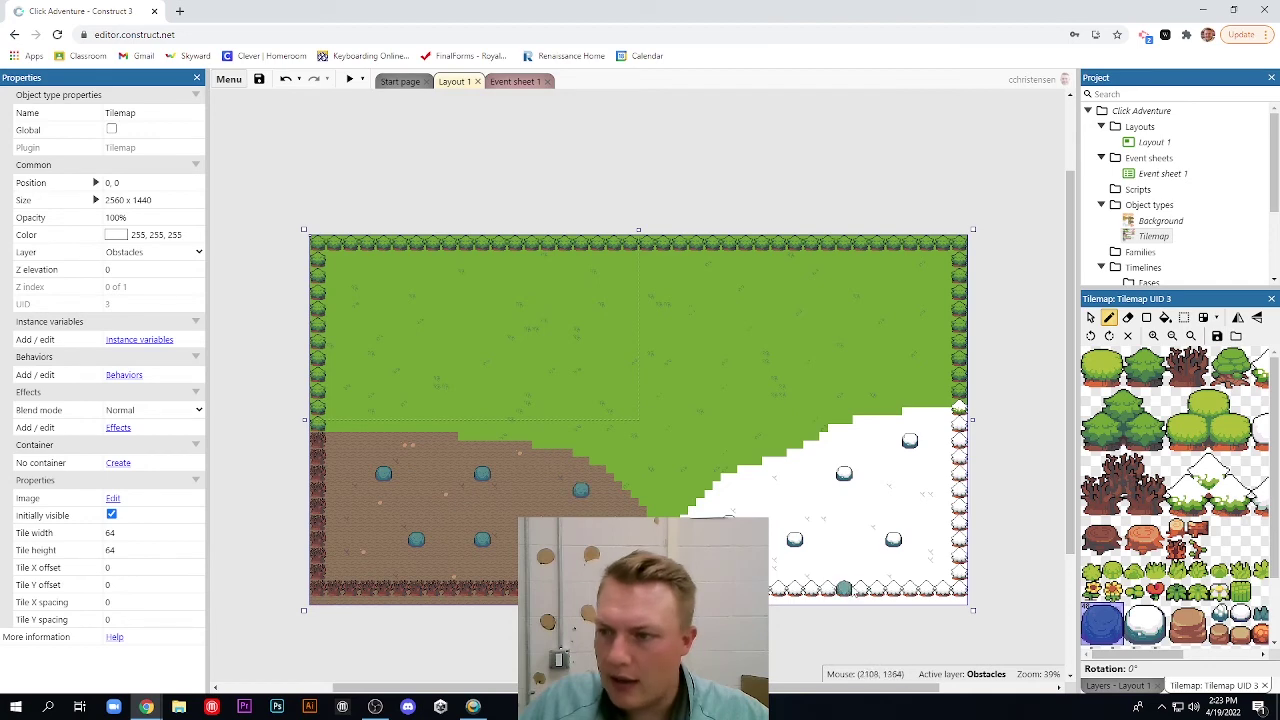
# Fill a three-row pine block along the grass area's lower left edge and a four-column pine block extending down from the middle of the top border
pyautogui.click(1143, 382)
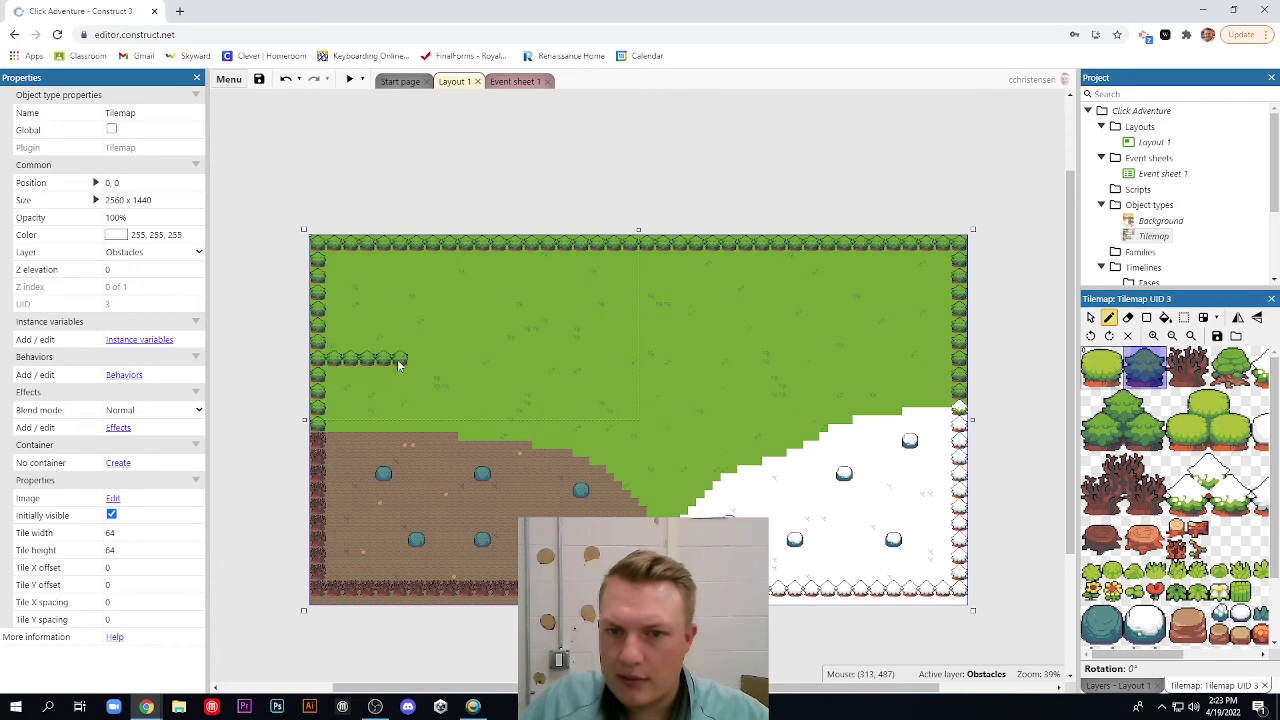
pyautogui.moveTo(485, 368); pyautogui.dragTo(445, 372)
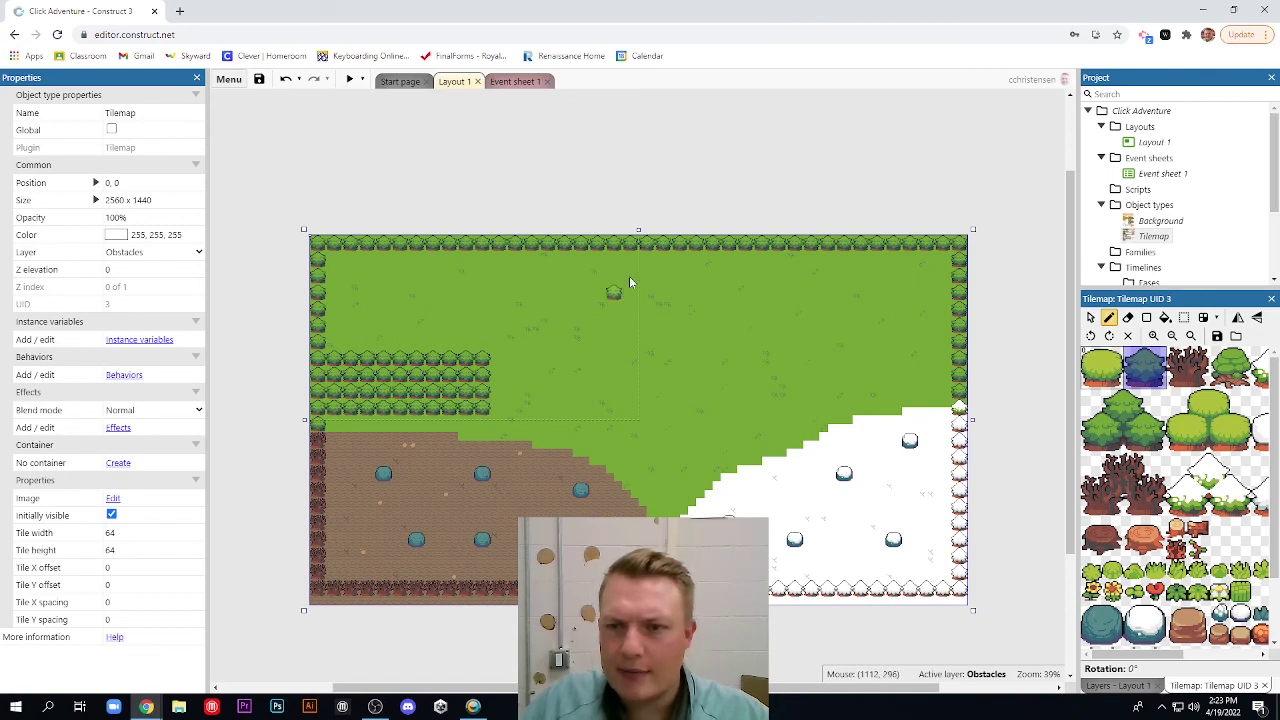
pyautogui.moveTo(632, 259)
pyautogui.mouseDown()
pyautogui.moveTo(638, 369)
pyautogui.moveTo(580, 364)
pyautogui.moveTo(582, 262)
pyautogui.moveTo(611, 266)
pyautogui.moveTo(617, 341)
pyautogui.moveTo(605, 350)
pyautogui.moveTo(600, 280)
pyautogui.mouseUp()
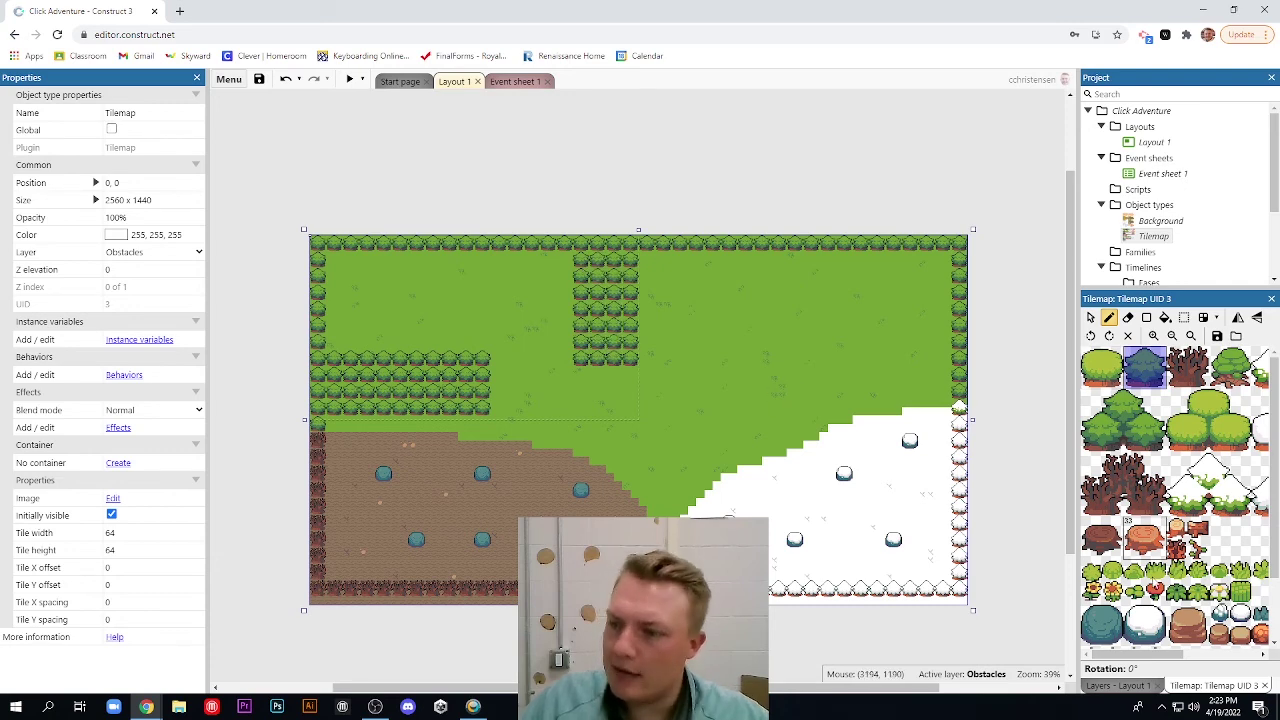
# Place nine green trees with visible trunks in a spaced three-by-three grid on the right side of the grass area
pyautogui.moveTo(1150, 655)
pyautogui.mouseDown()
pyautogui.moveTo(1256, 655)
pyautogui.moveTo(1145, 660)
pyautogui.mouseUp()
pyautogui.scroll(-3, 1110, 610)
pyautogui.scroll(3, 1175, 495)
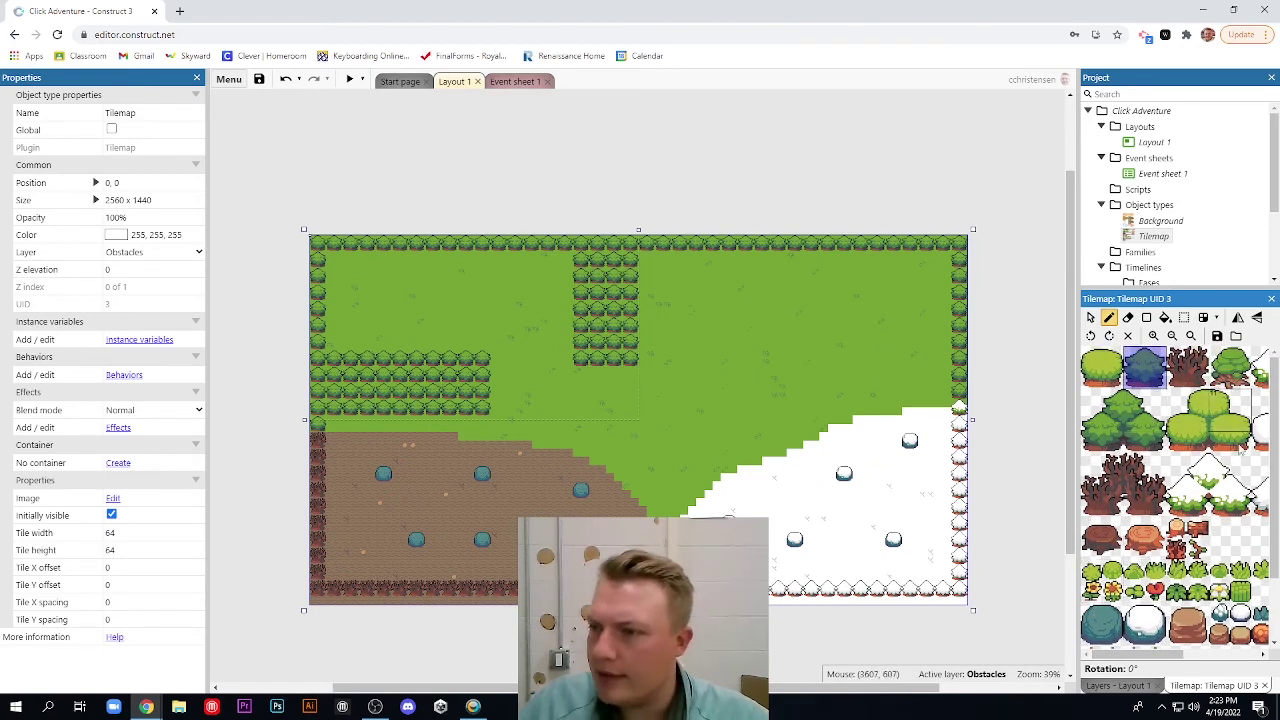
pyautogui.moveTo(1150, 655)
pyautogui.mouseDown()
pyautogui.moveTo(1220, 653)
pyautogui.moveTo(1135, 655)
pyautogui.mouseUp()
pyautogui.click(1188, 366)
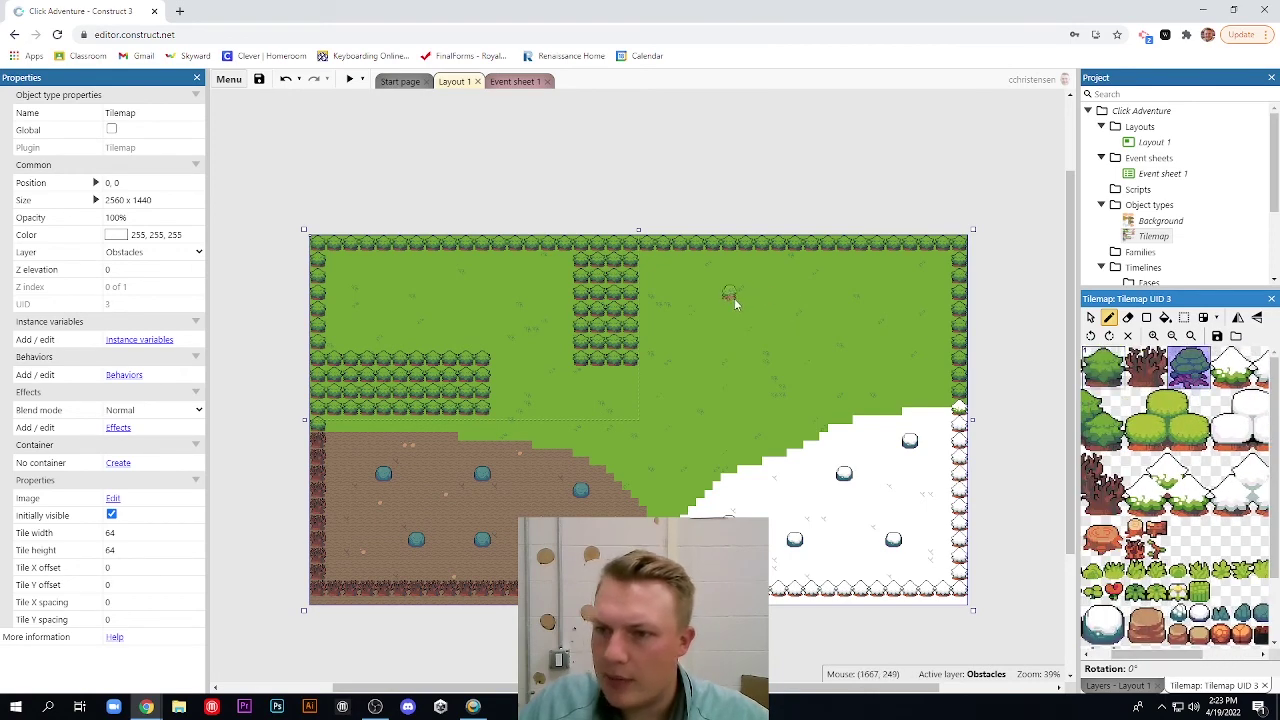
pyautogui.click(813, 295)
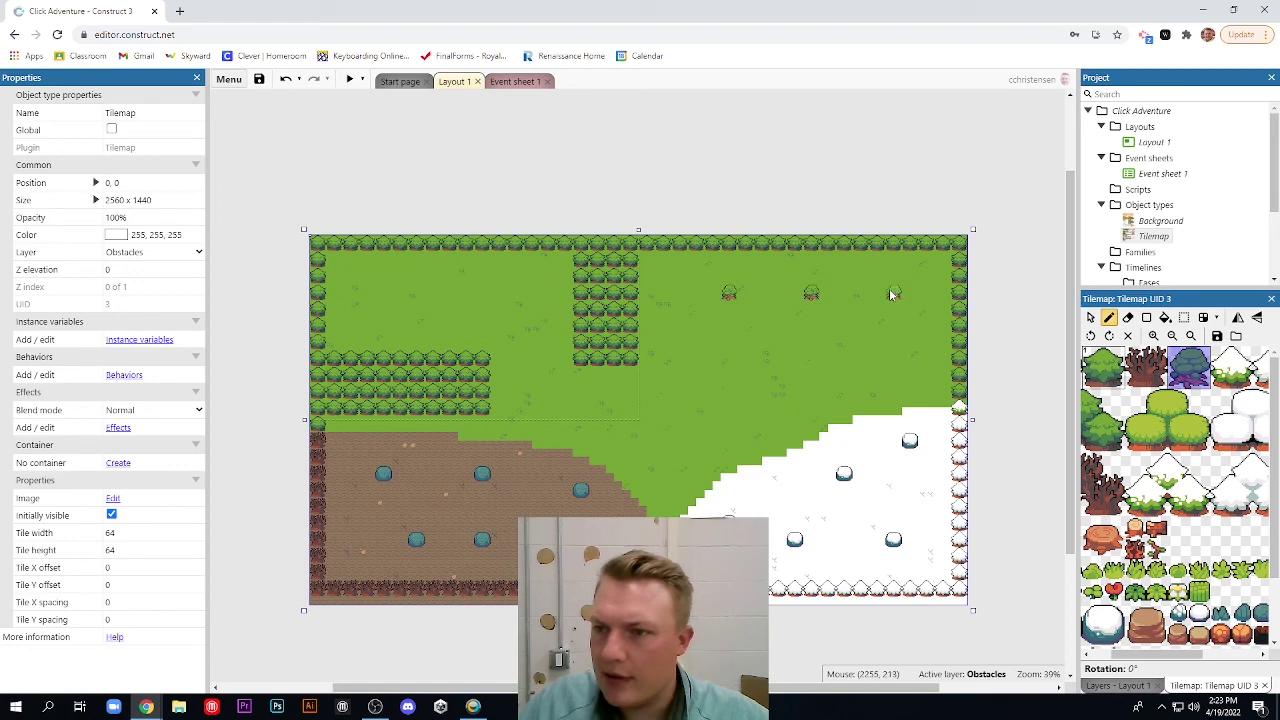
pyautogui.click(893, 295)
pyautogui.click(813, 345)
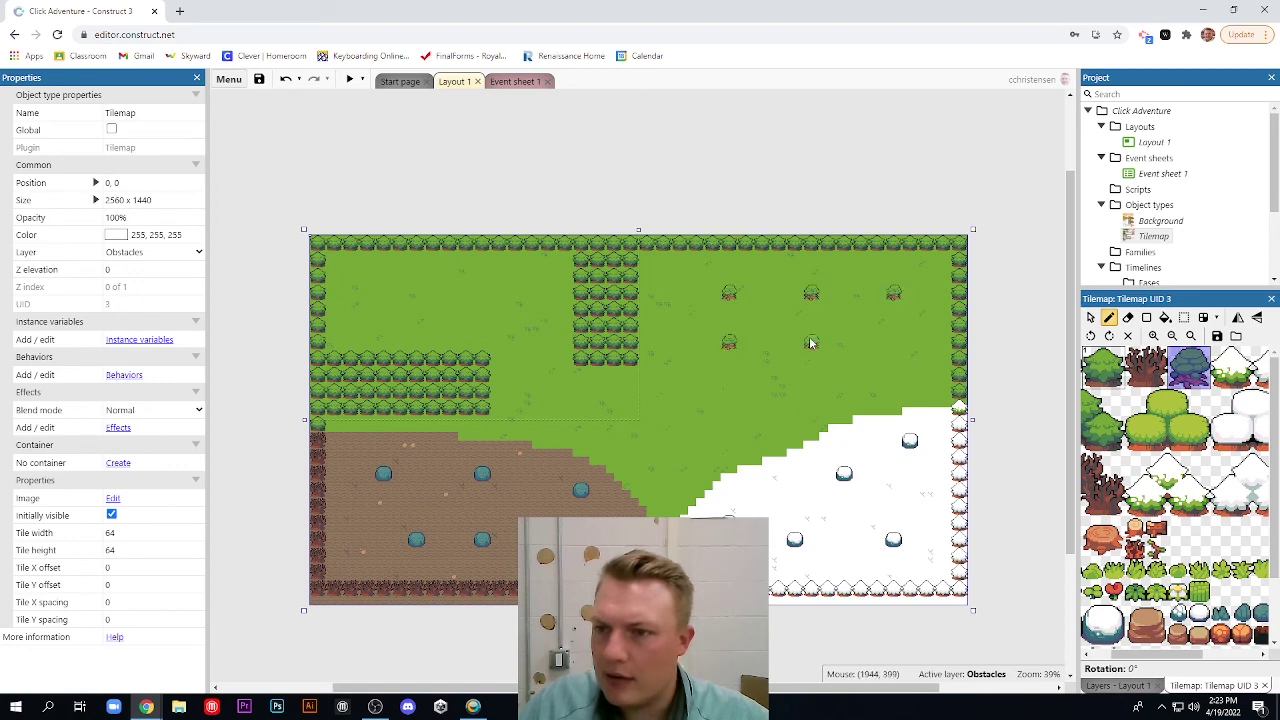
pyautogui.click(890, 346)
pyautogui.click(731, 394)
pyautogui.click(811, 394)
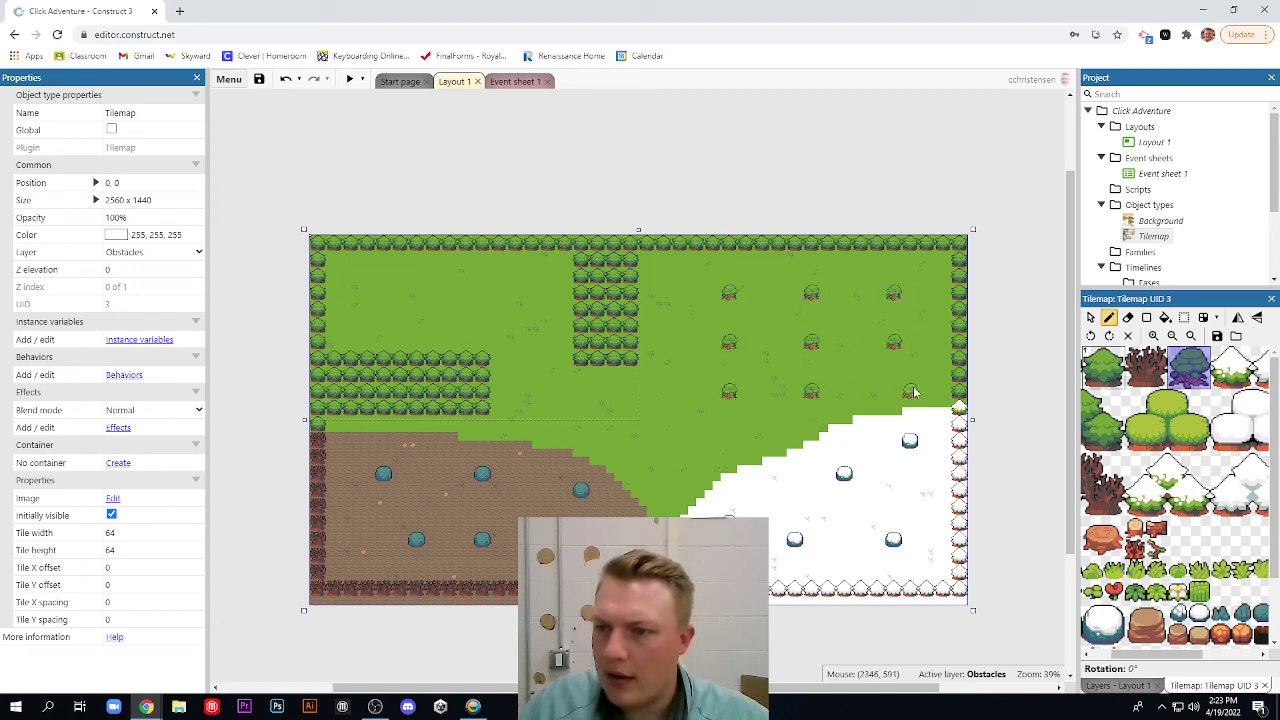
pyautogui.click(895, 394)
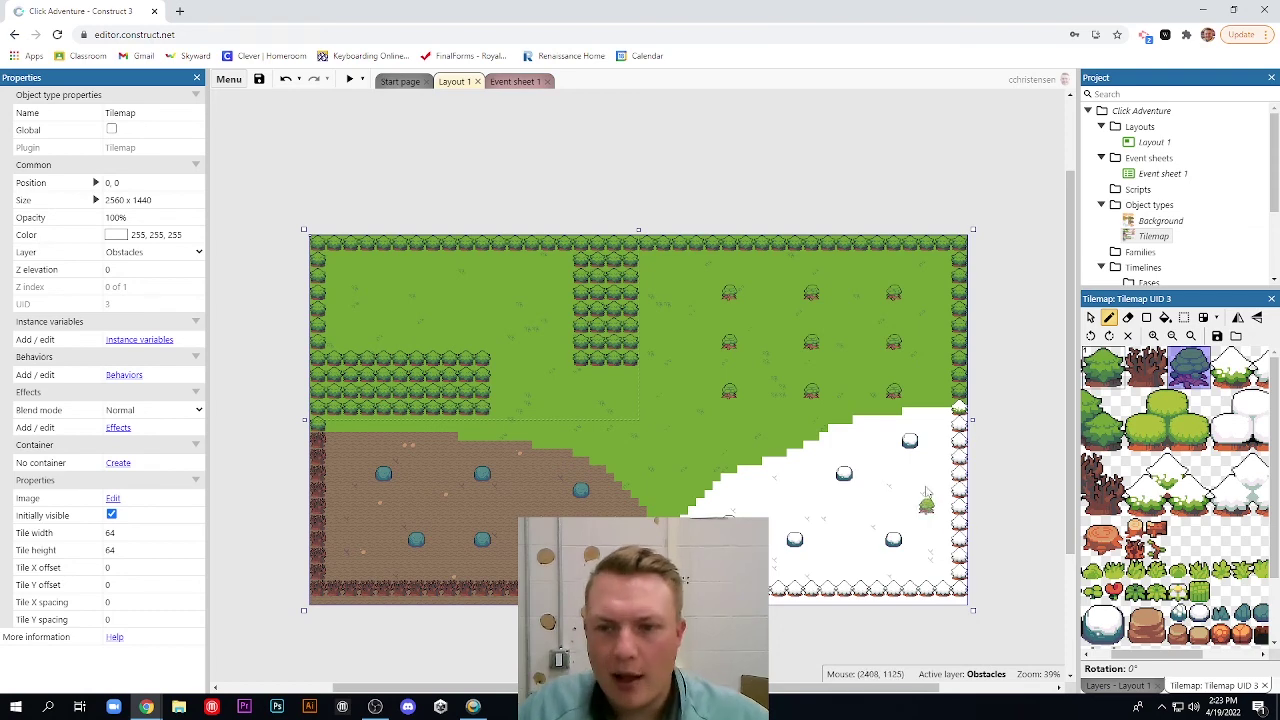
# Stop drawing tiles and rename the tilemap object to Obstacles
pyautogui.click(1090, 317)
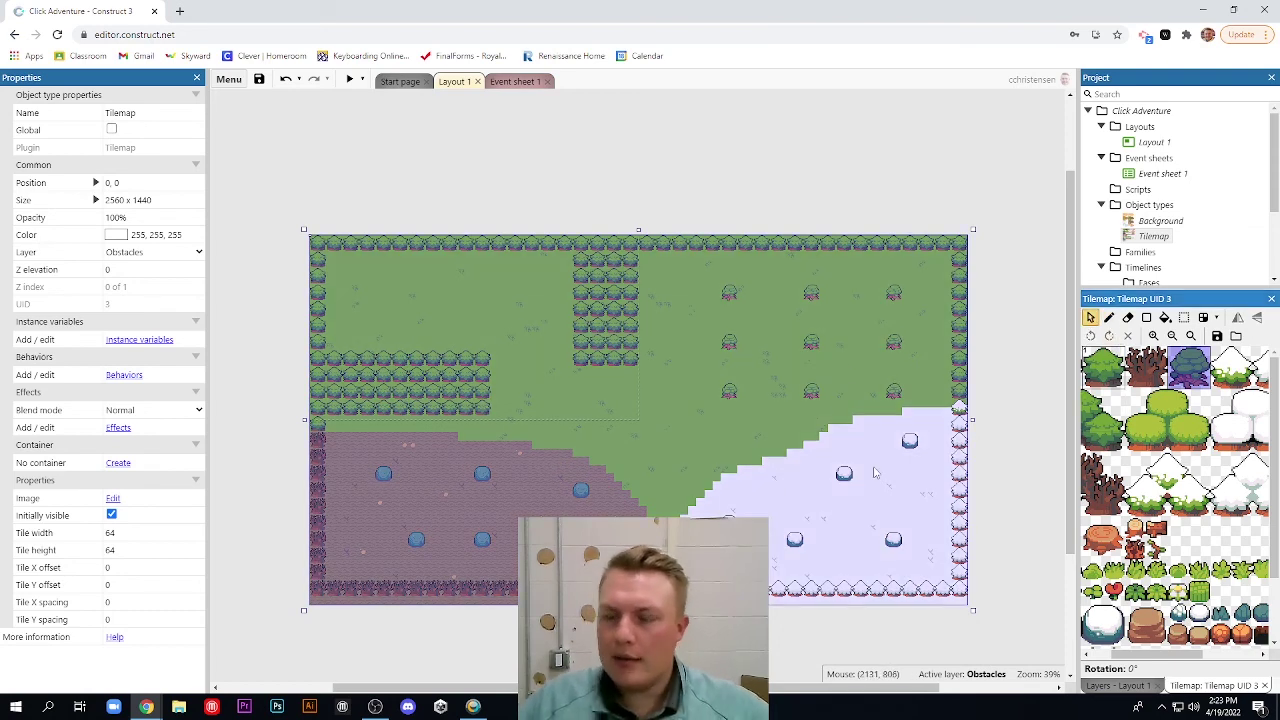
pyautogui.click(153, 114)
pyautogui.write('Obs')
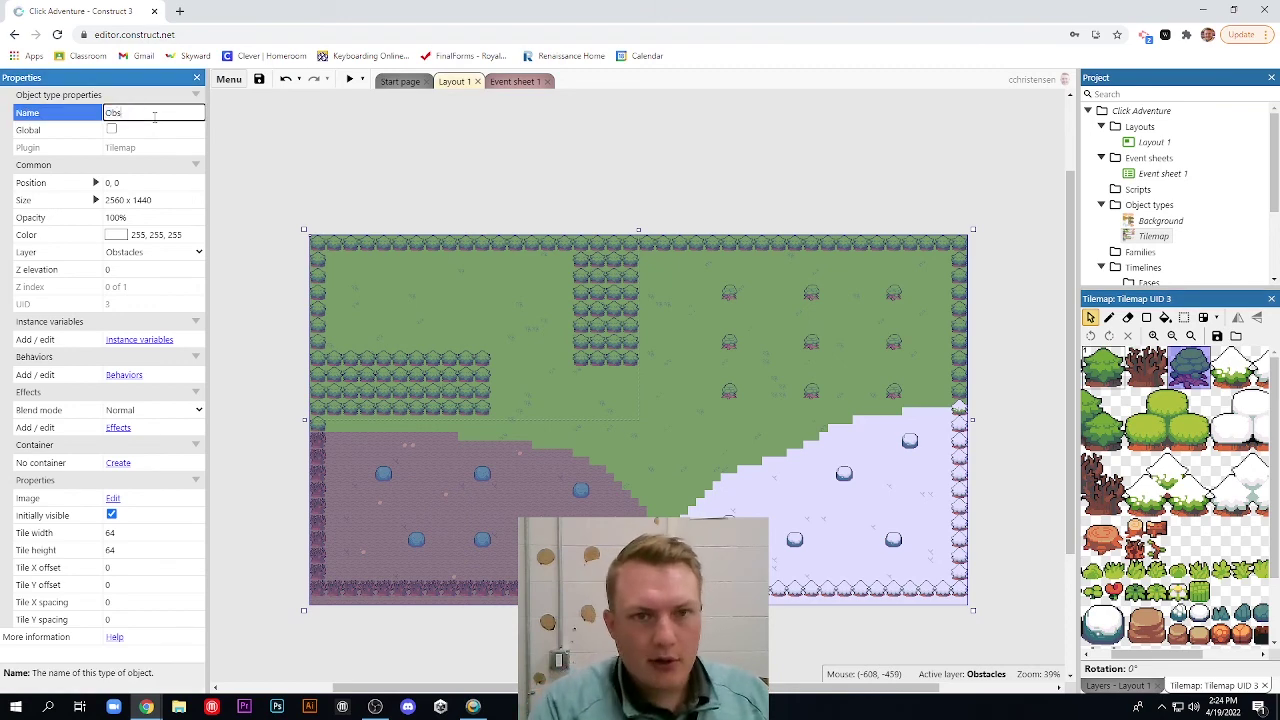
pyautogui.write('tacles')
pyautogui.press('Return')
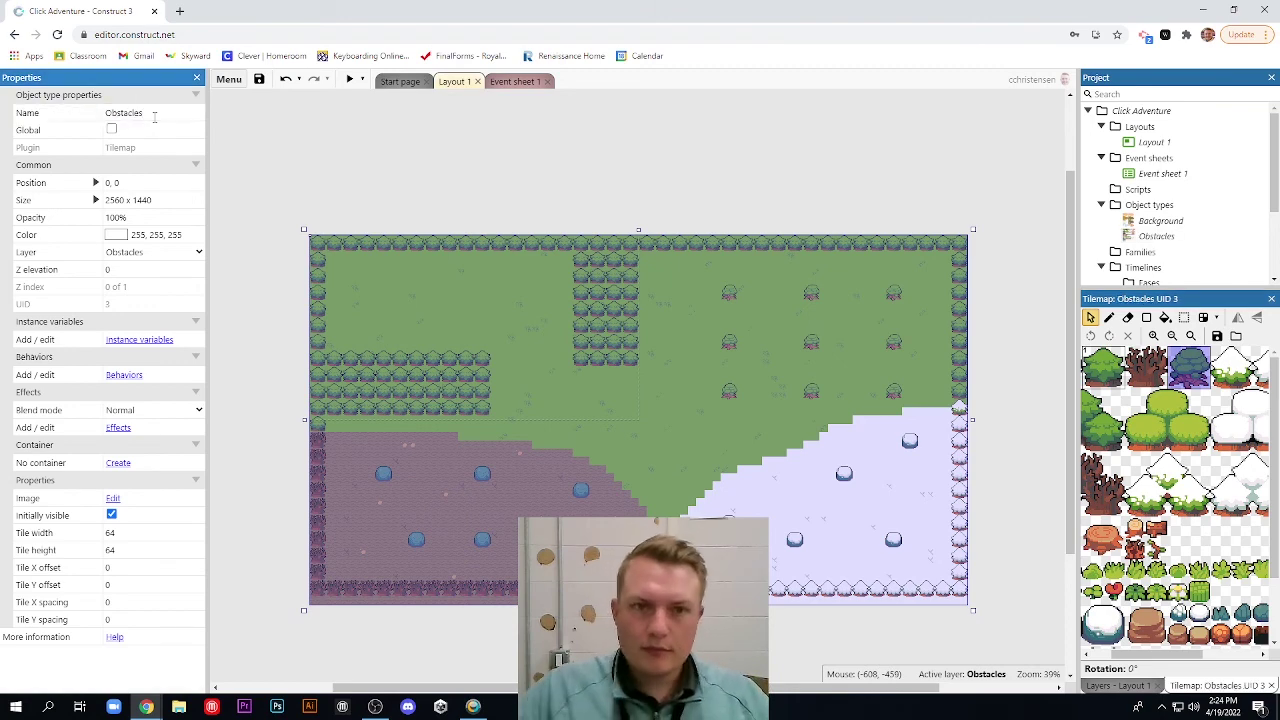
pyautogui.click(396, 197)
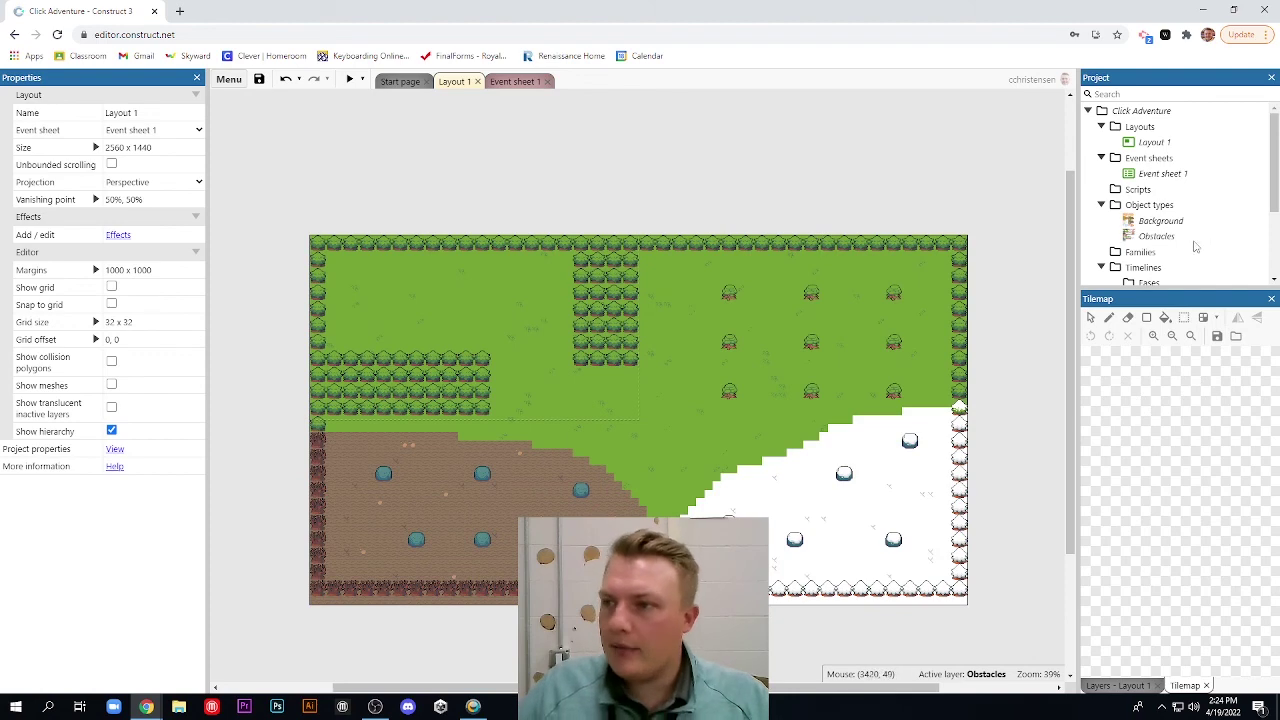
# Add the Solid behavior to the Obstacles tilemap
pyautogui.click(1160, 238)
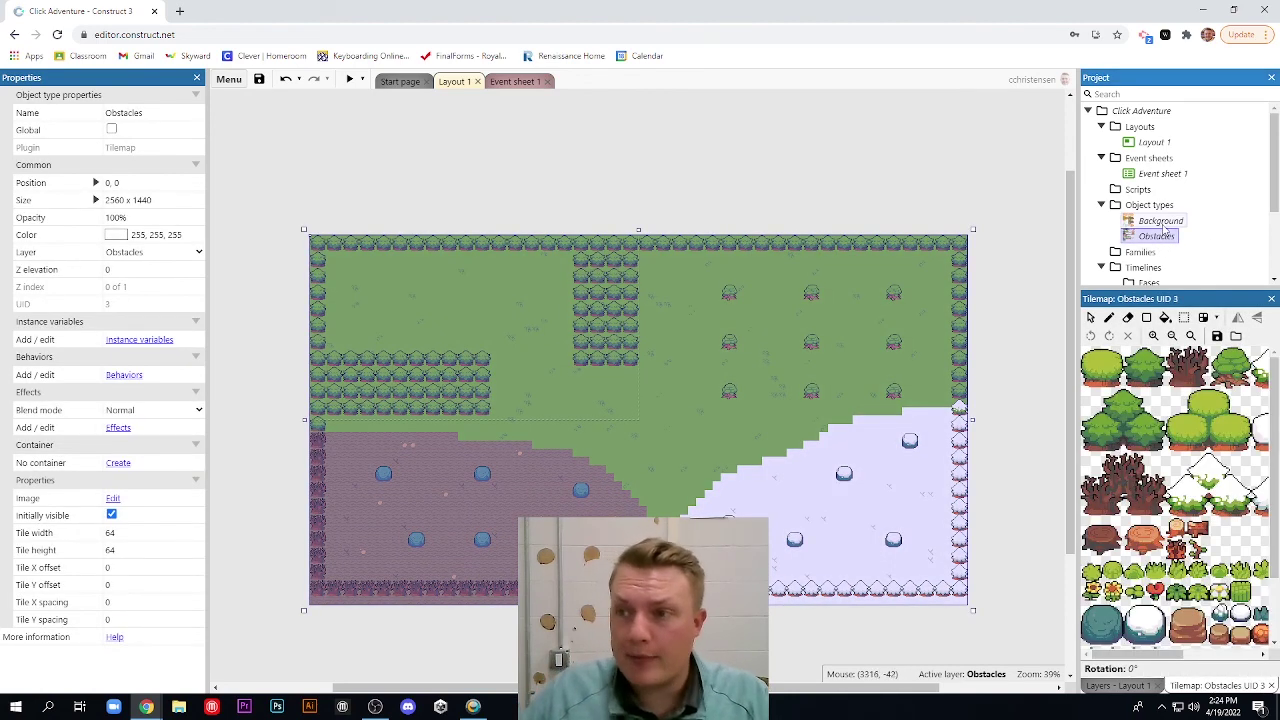
pyautogui.click(1162, 223)
pyautogui.click(1157, 238)
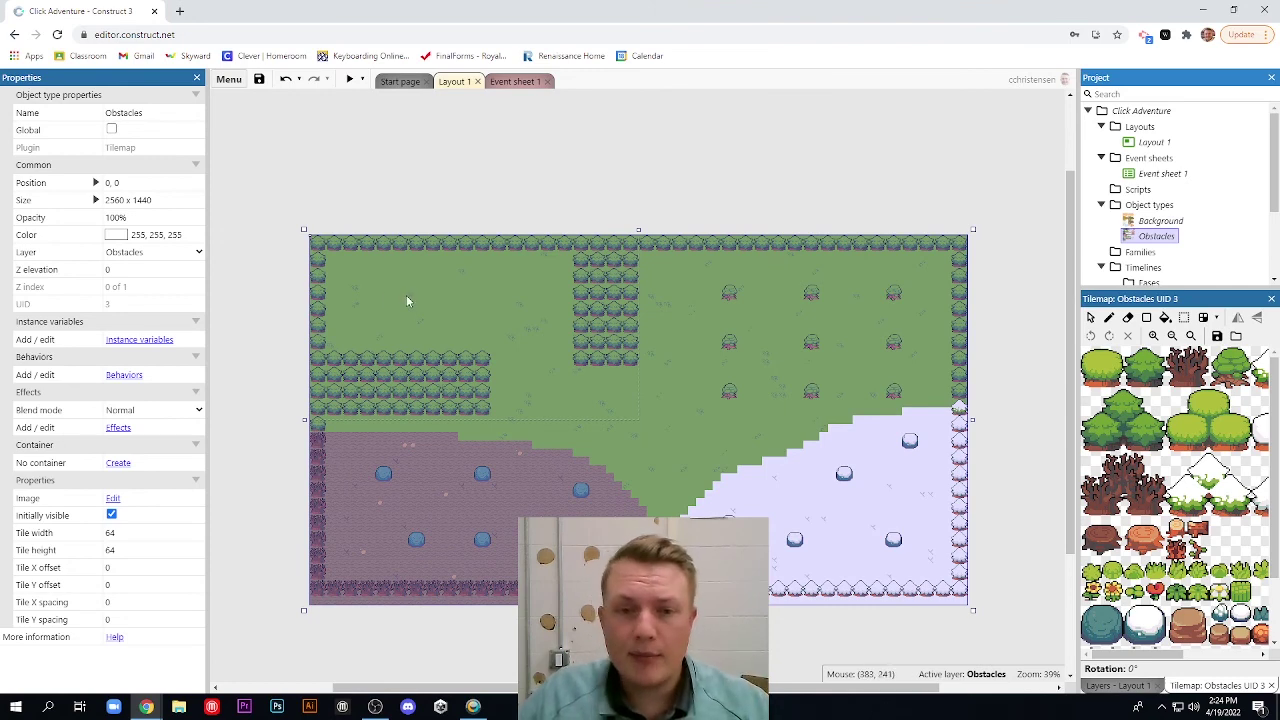
pyautogui.click(128, 377)
pyautogui.click(618, 333)
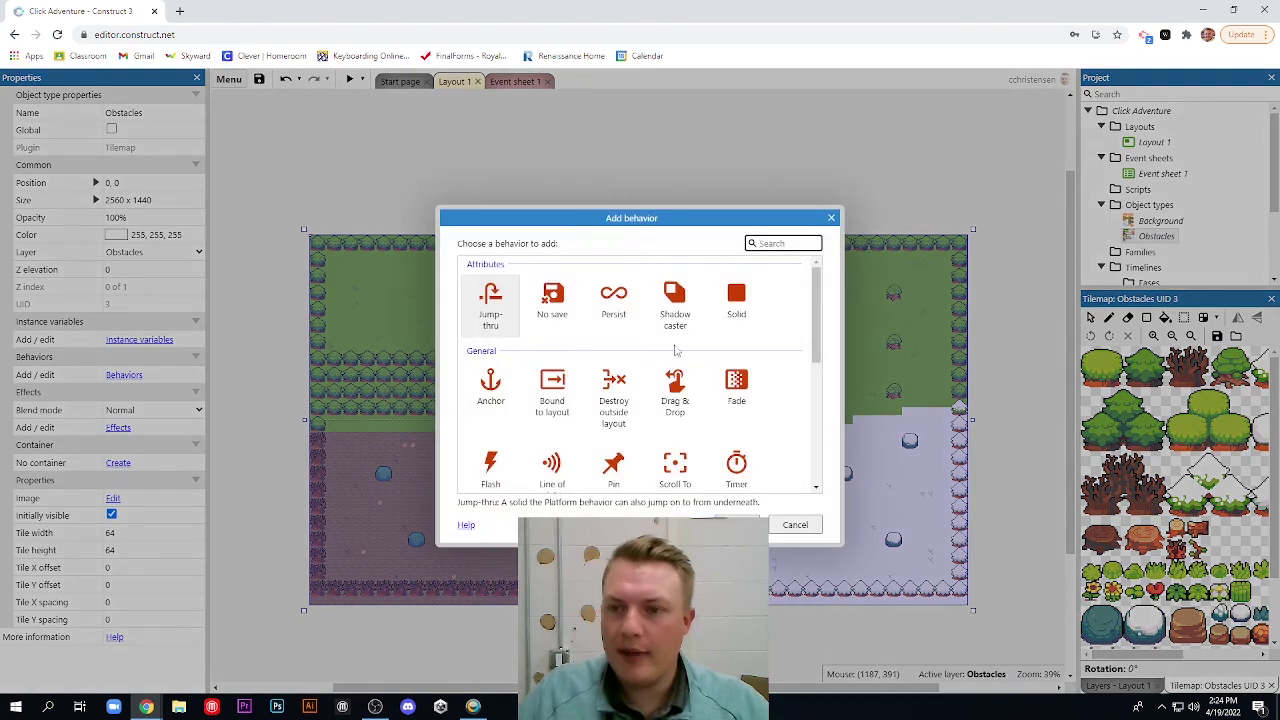
pyautogui.click(750, 316)
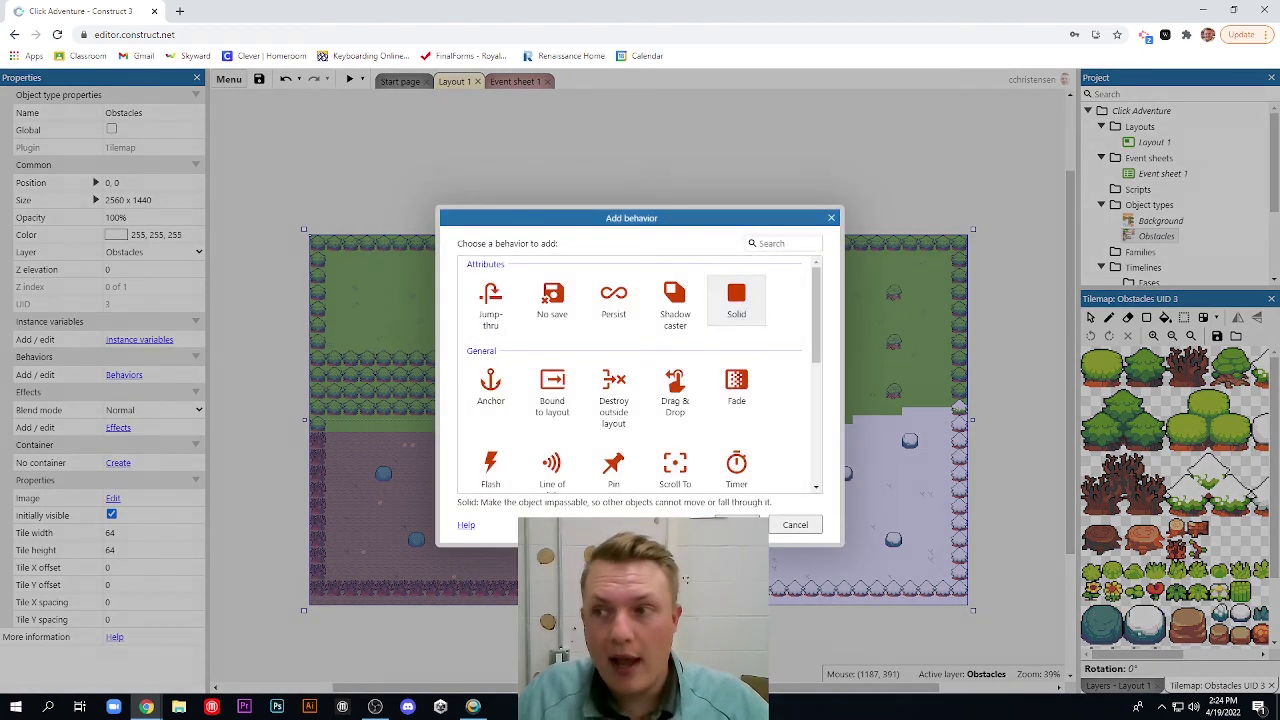
pyautogui.doubleClick(740, 300)
pyautogui.click(765, 293)
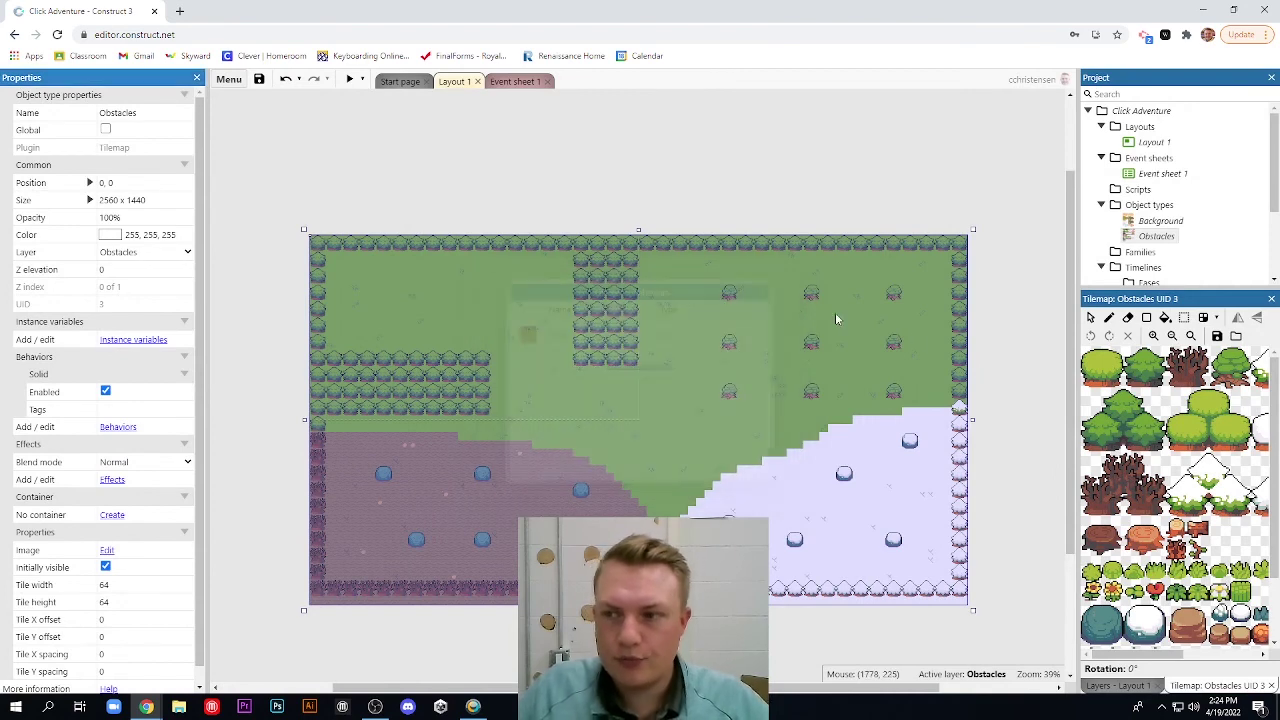
# Lock the Obstacles layer
pyautogui.click(1120, 686)
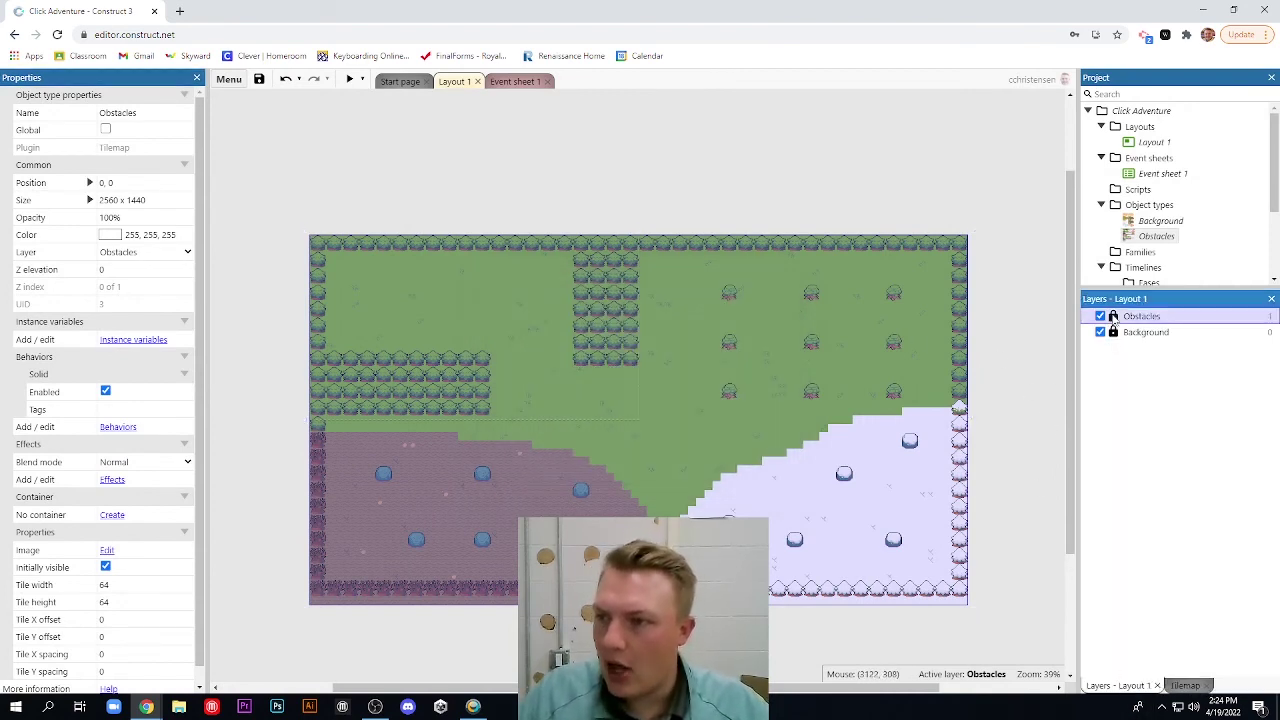